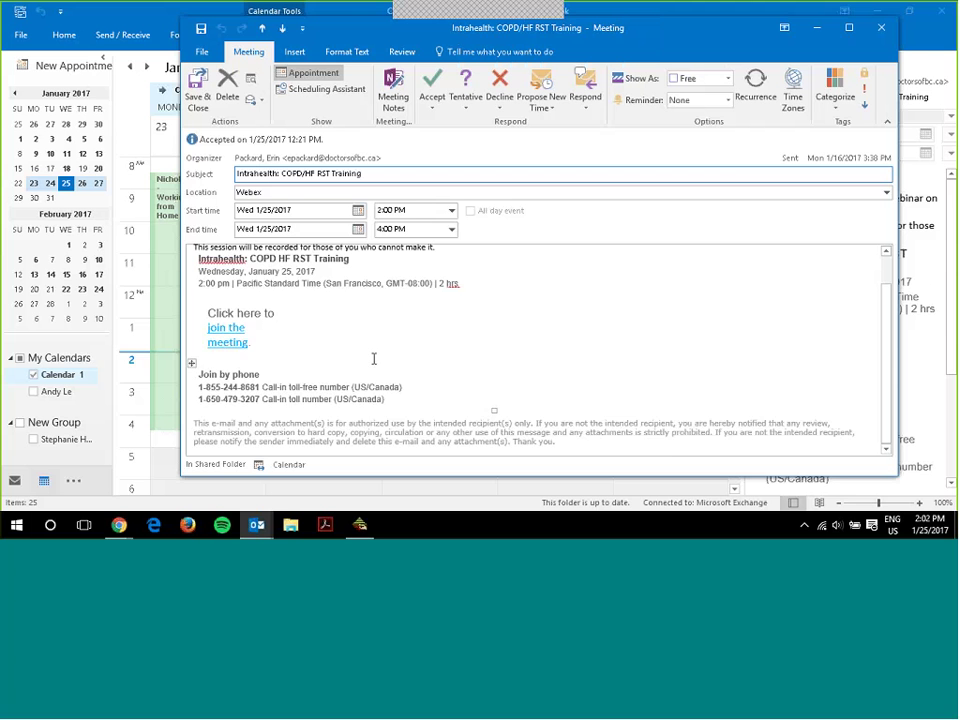
- Review the invitation body, then bring the BC Medical Association WebEx page forward, shifting it slightly
scroll(374, 358, "up", 2)
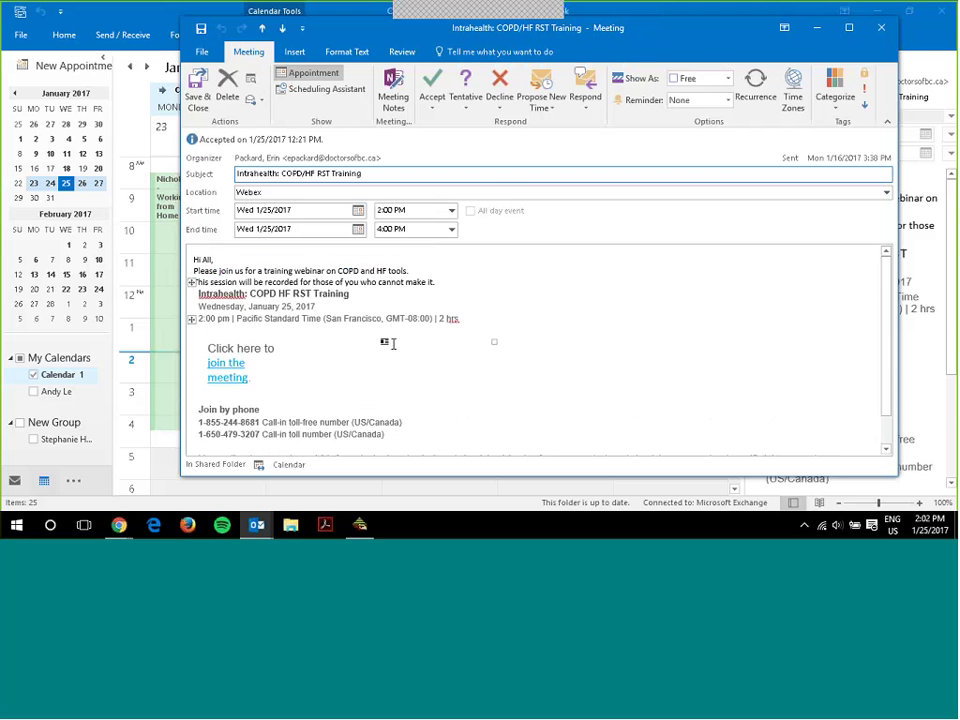
scroll(385, 336, "down", 1)
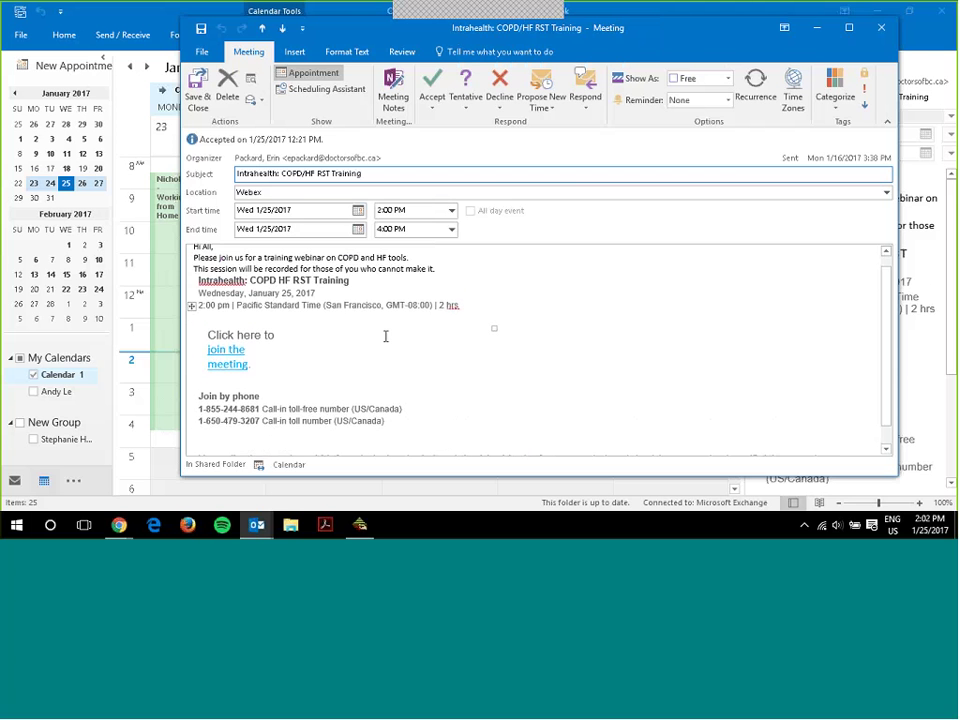
scroll(385, 336, "down", 1)
scroll(385, 336, "up", 2)
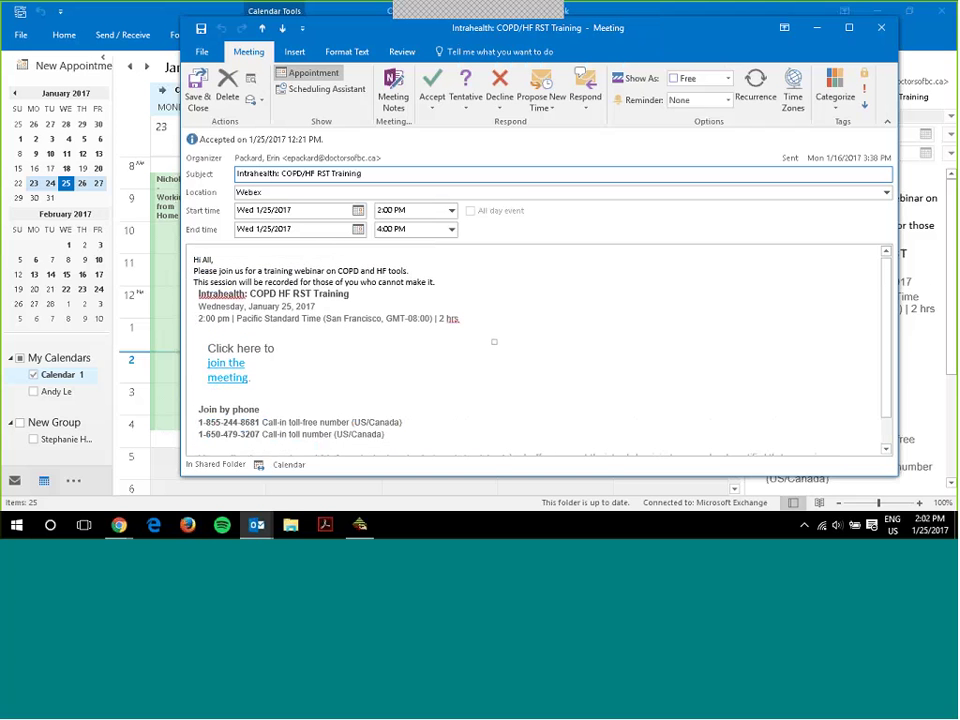
mouse_move(119, 525)
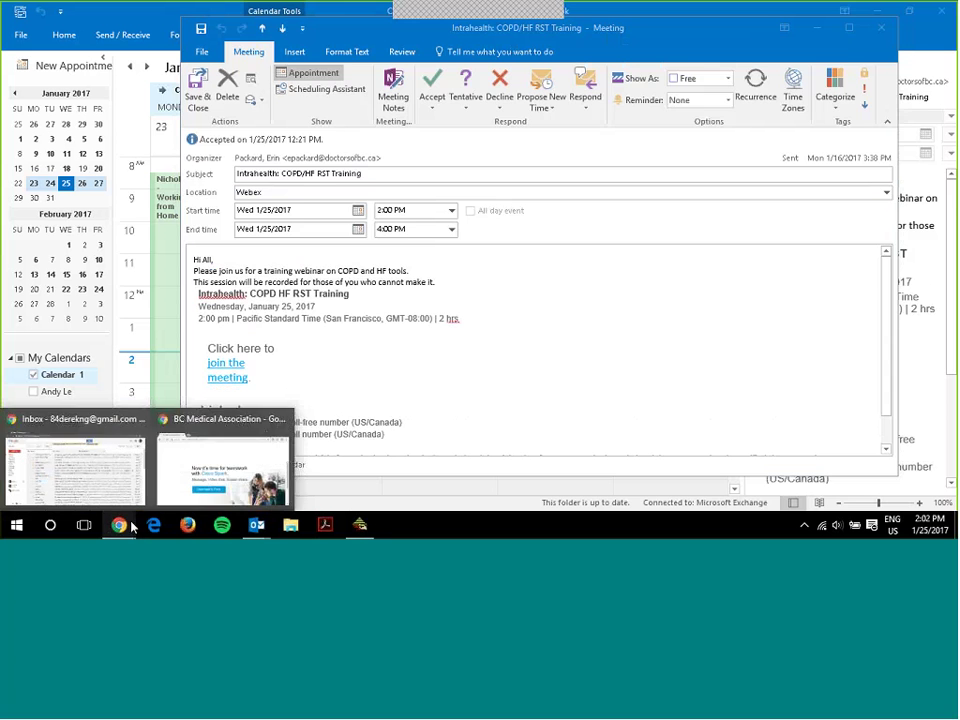
left_click(222, 462)
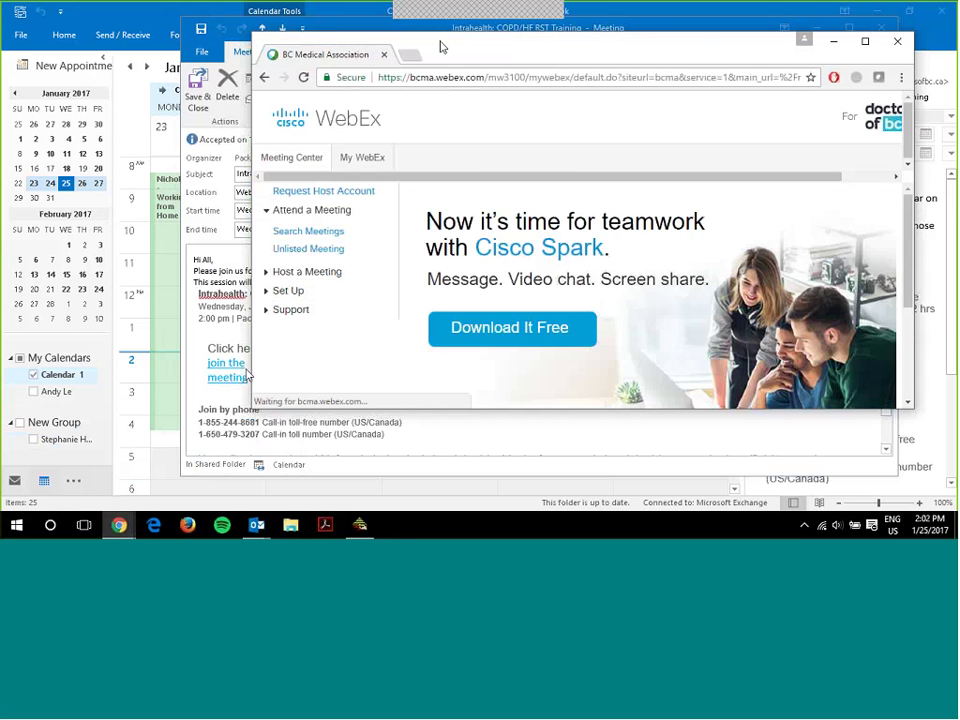
left_click_drag(441, 46, 485, 98)
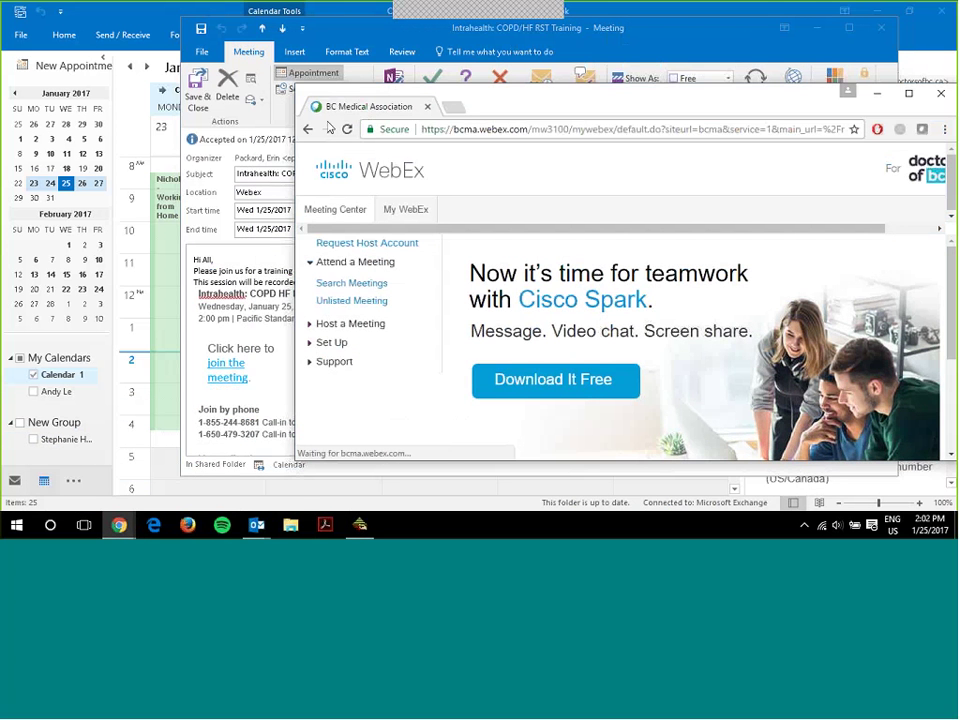
- Return to the COPD/HF RST Training invitation, review it again, and minimize its window
left_click(260, 256)
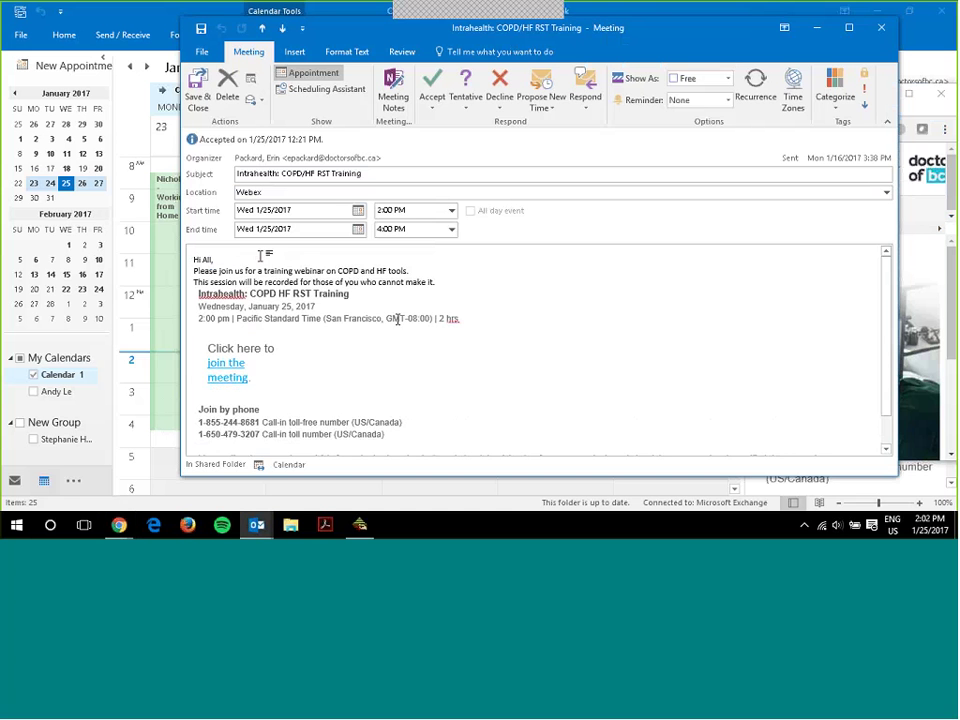
scroll(388, 317, "down", 1)
scroll(422, 298, "up", 1)
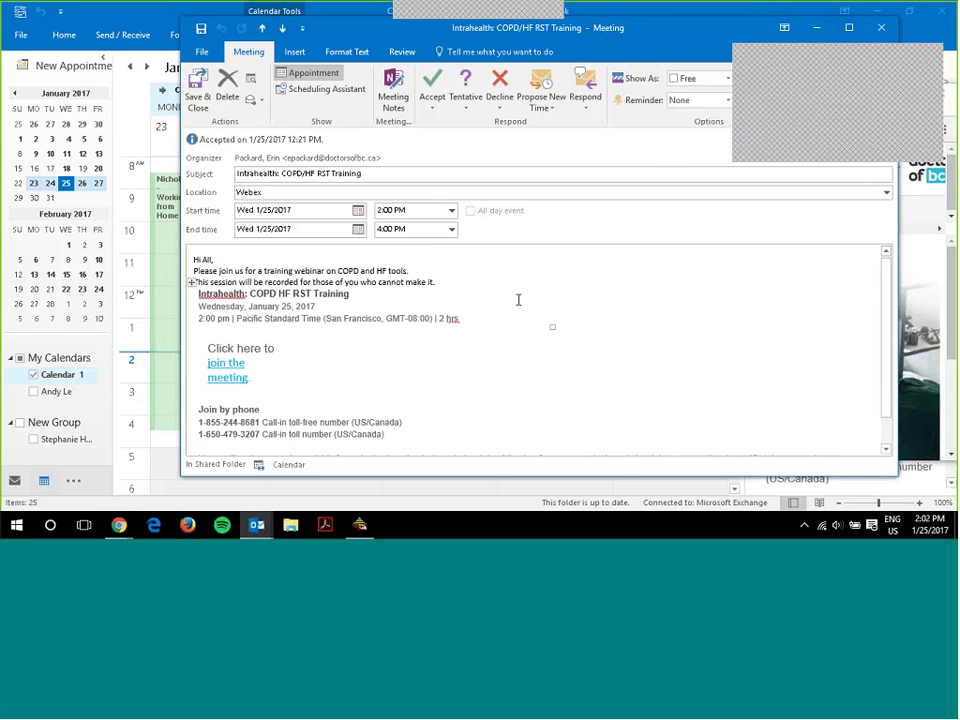
scroll(410, 330, "down", 2)
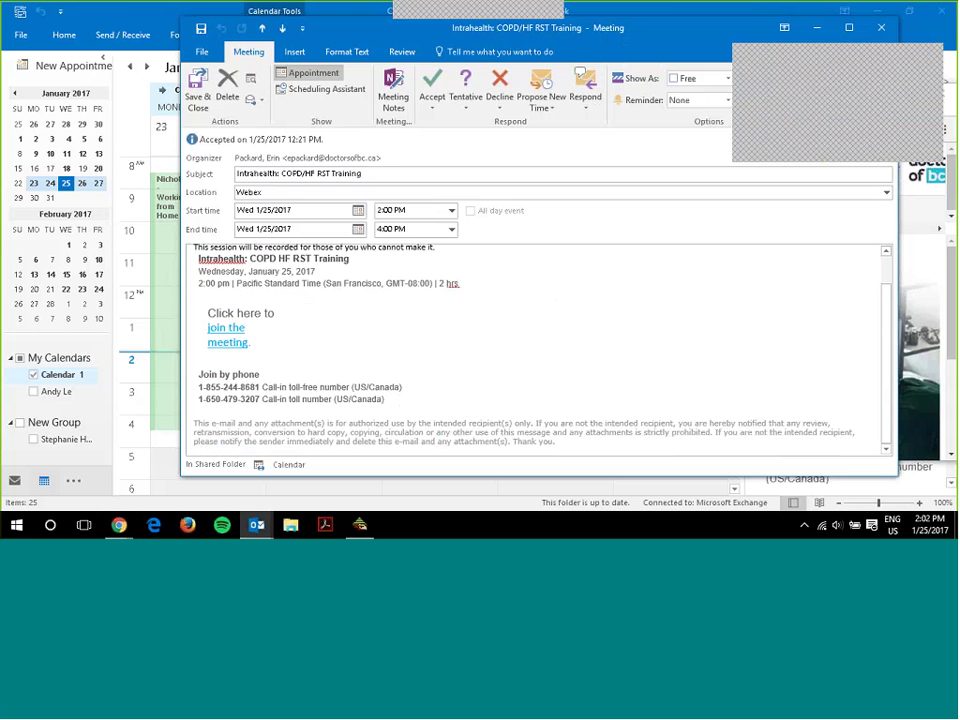
left_click(817, 28)
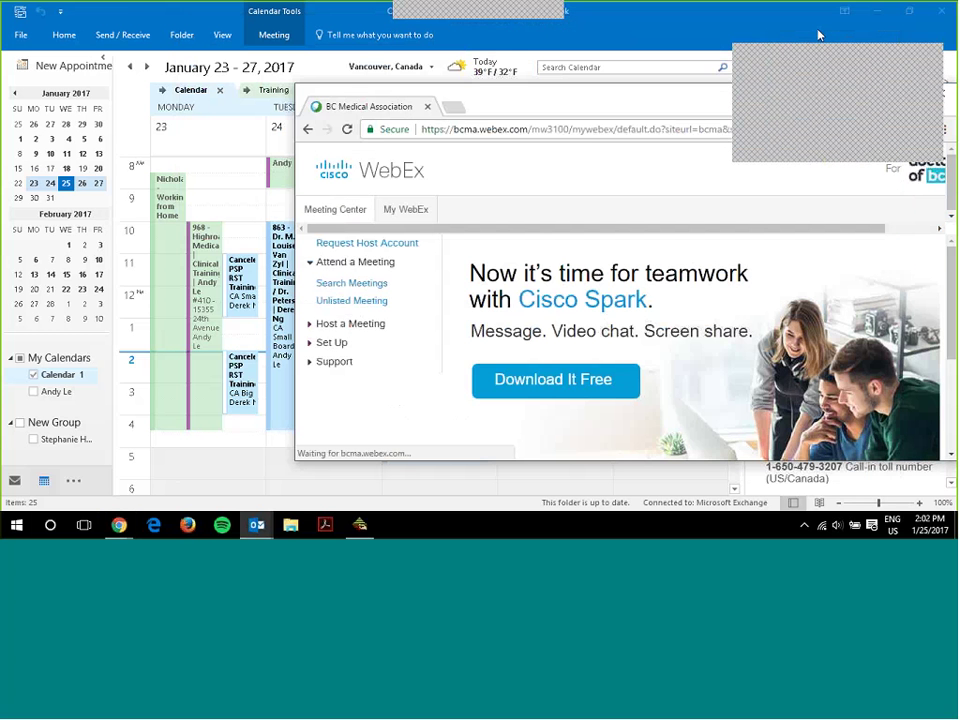
- Move the WebEx window left and open the invitation's 'join the meeting' link
left_click_drag(551, 106, 311, 119)
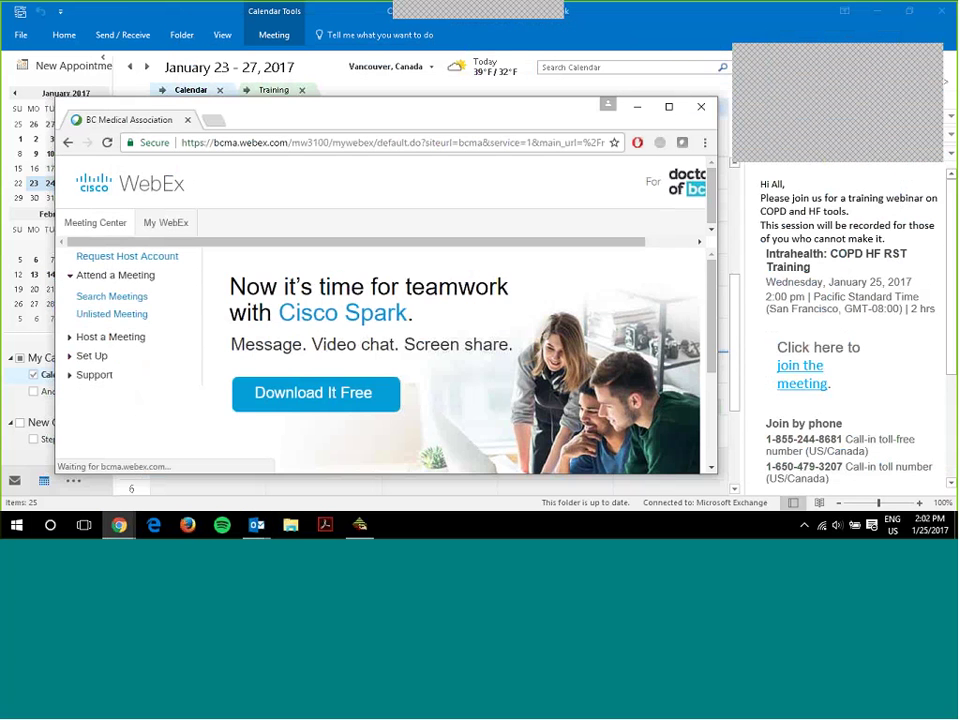
scroll(853, 369, "down", 2)
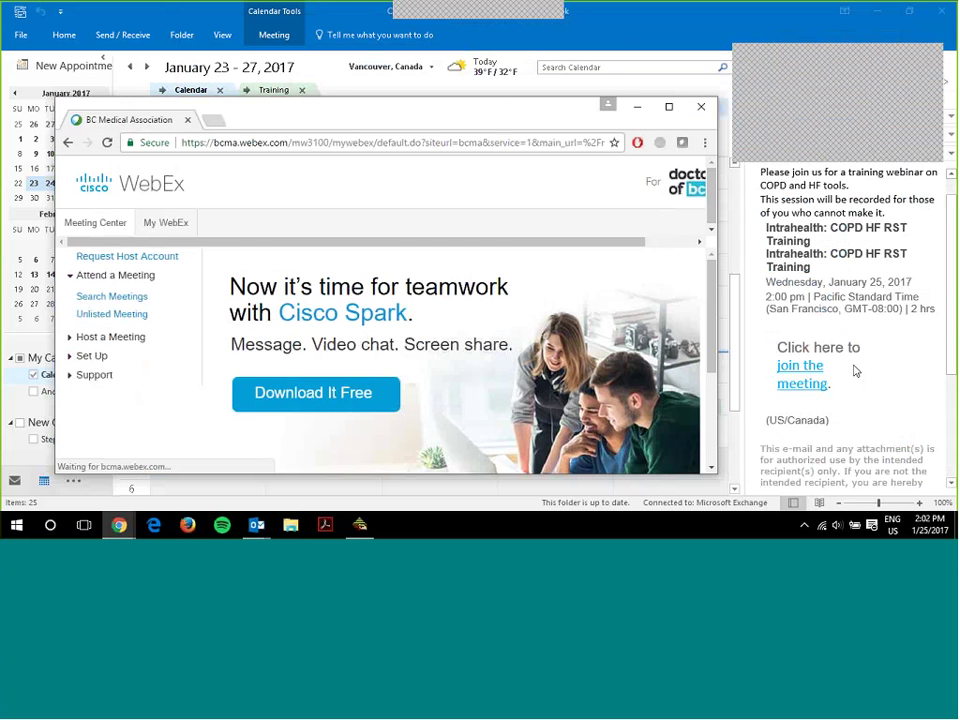
scroll(853, 369, "down", 3)
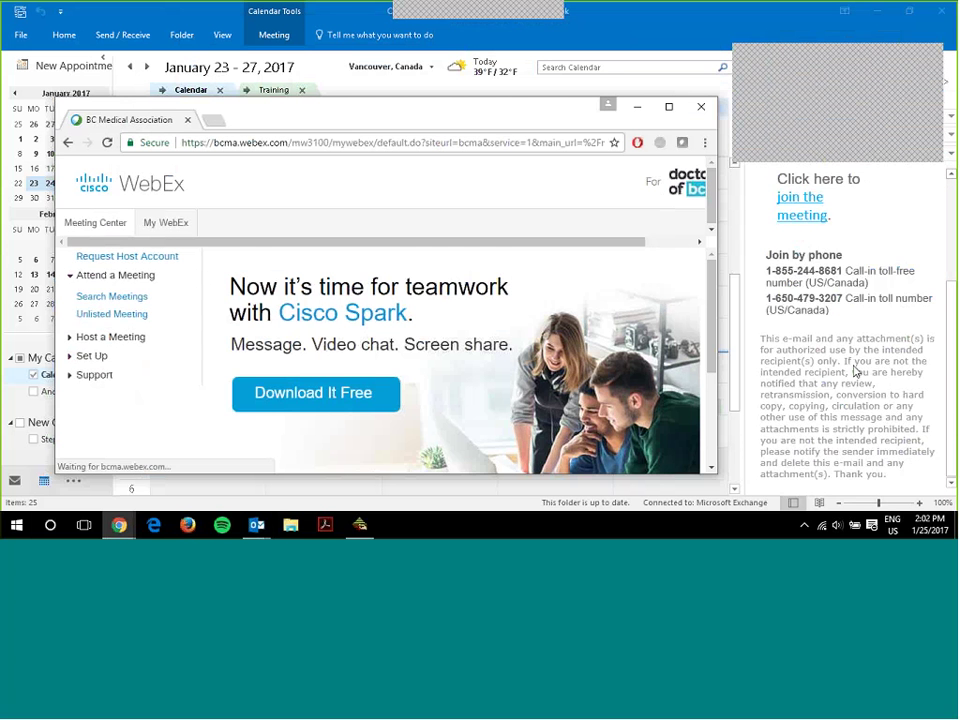
scroll(855, 372, "up", 3)
scroll(855, 370, "up", 2)
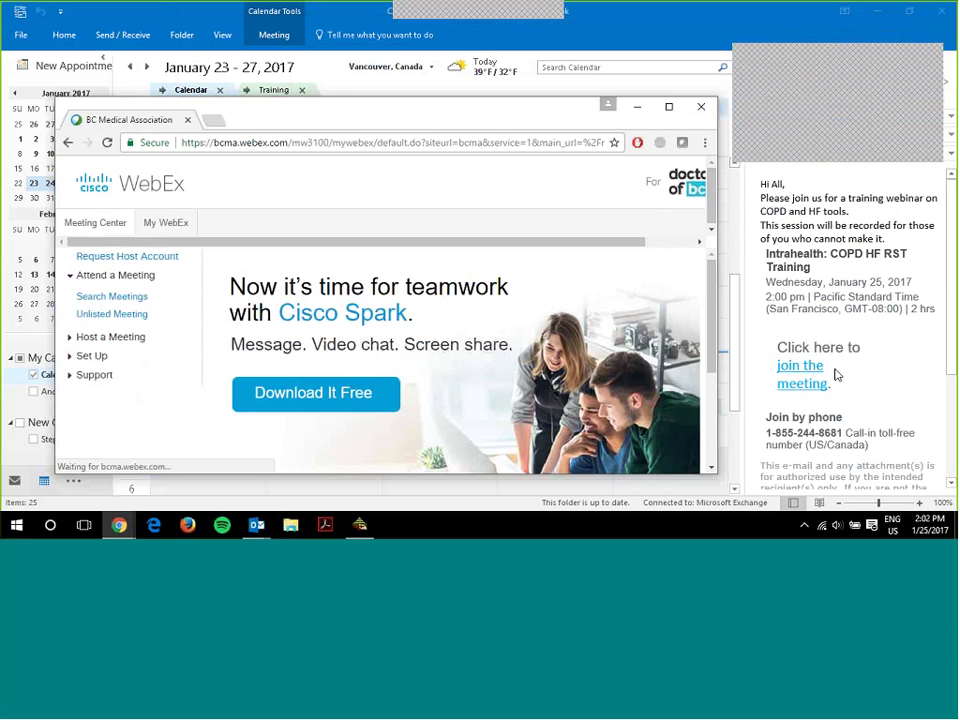
left_click(806, 386)
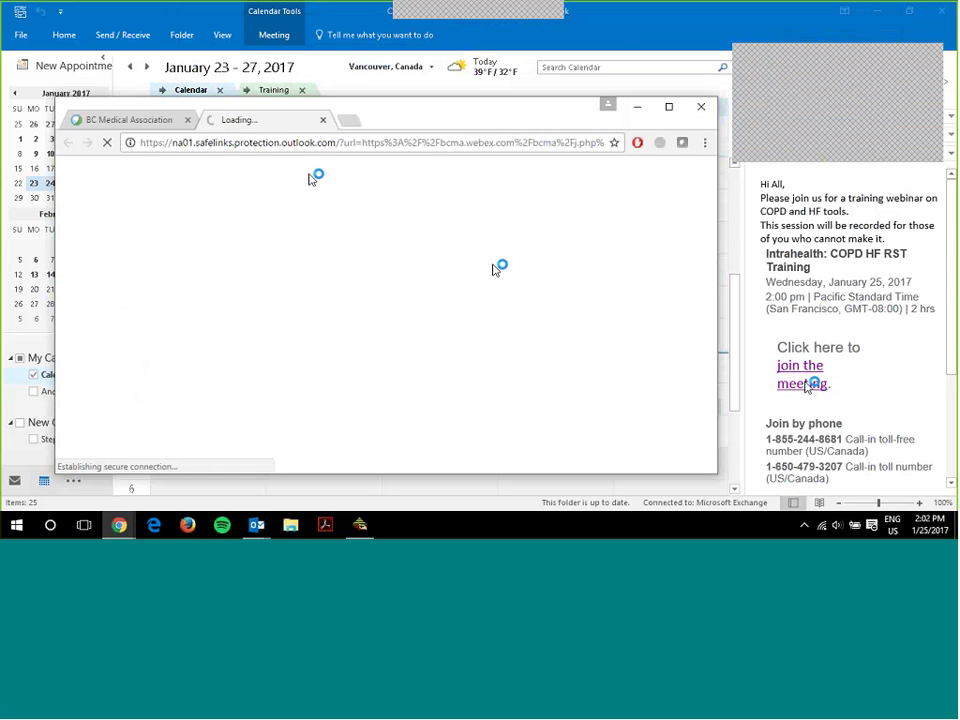
- Enter the attendee's name and e-mail address on the join page and submit it
scroll(302, 304, "down", 2)
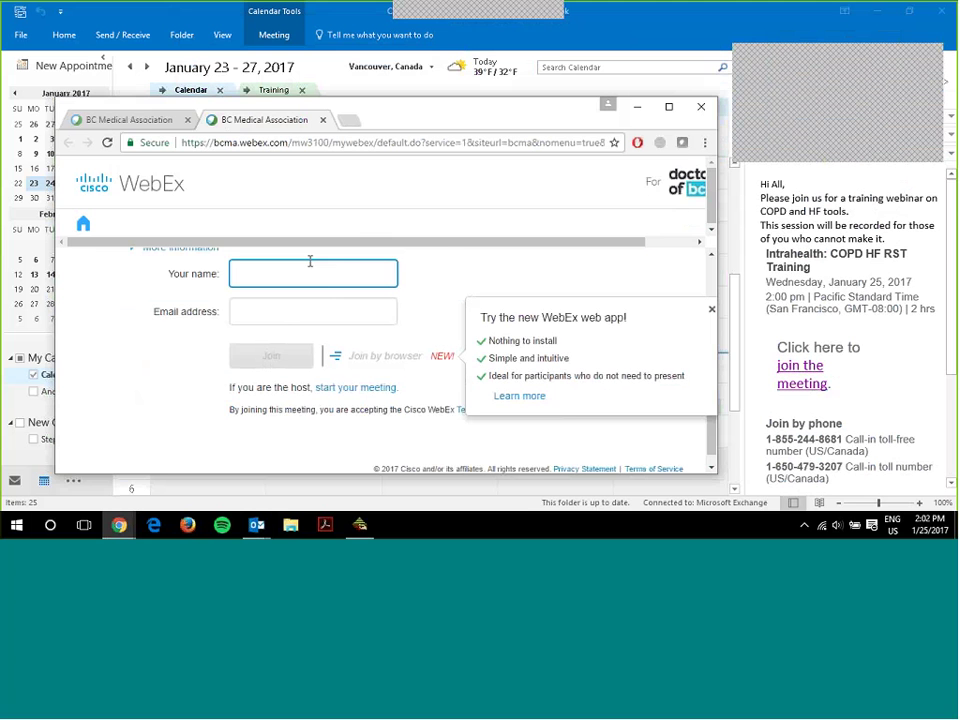
type("Derek")
key("Tab")
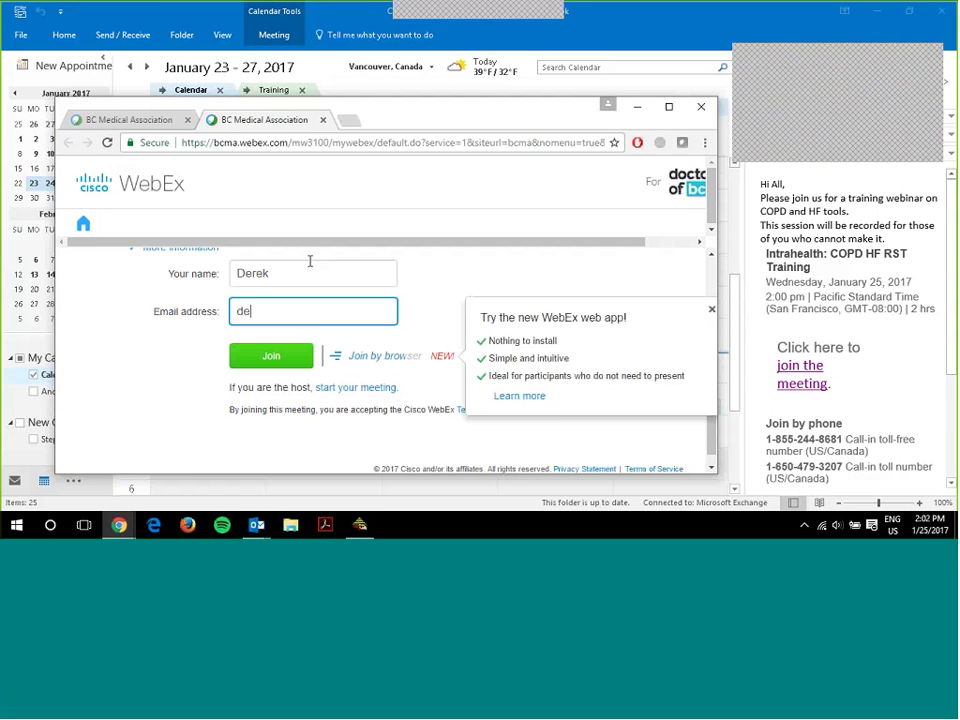
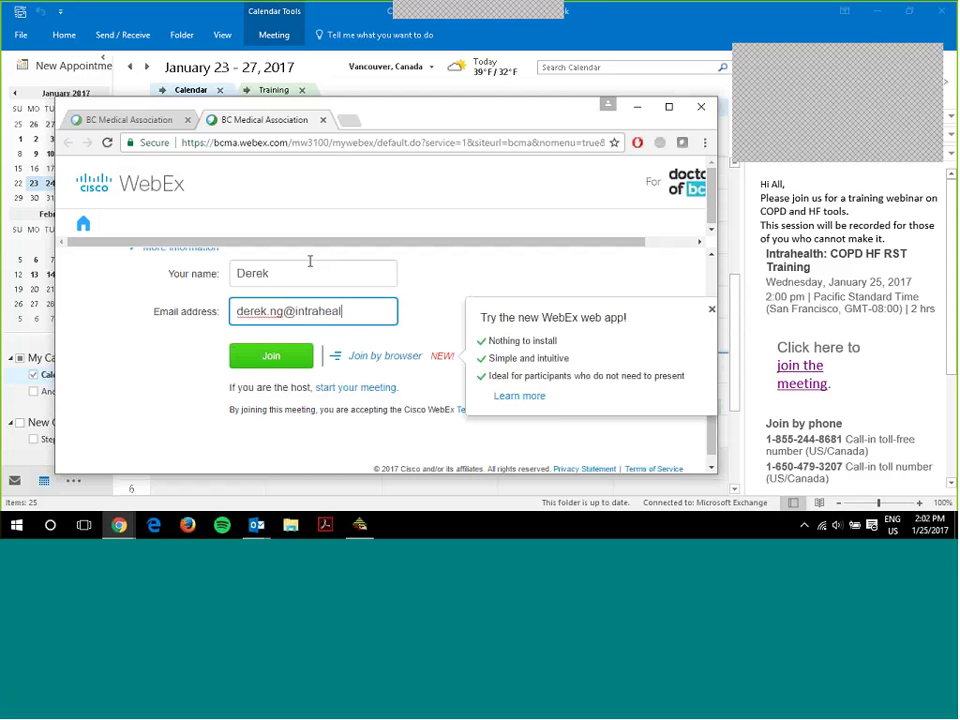
key("Tab")
key("Return")
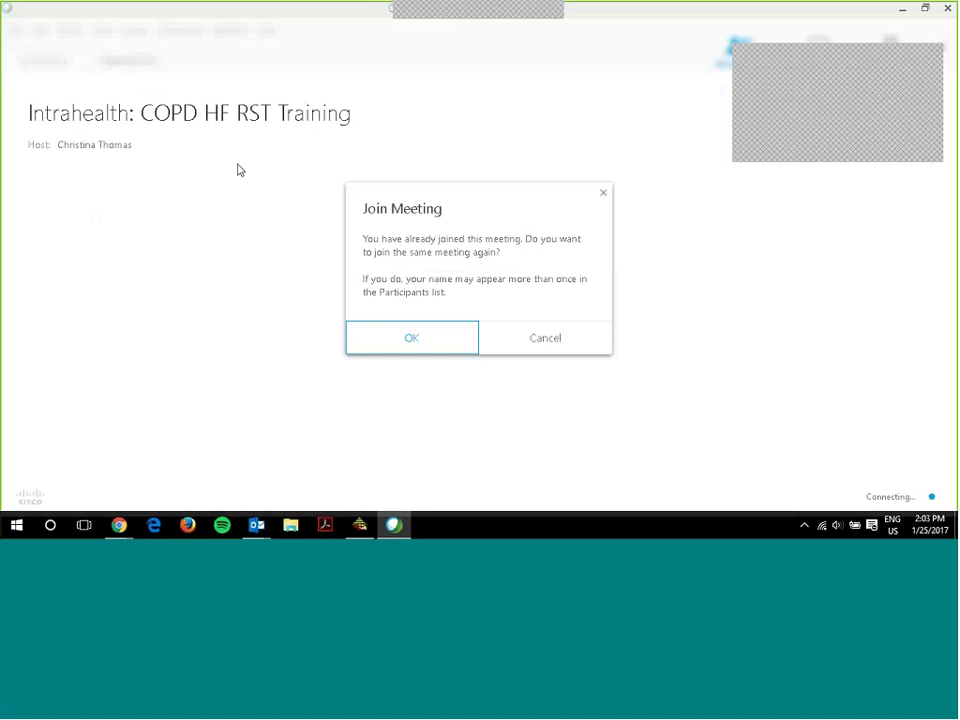
- Confirm rejoining the COPD HF RST Training meeting and start Share Screen from Quick Start
left_click(435, 339)
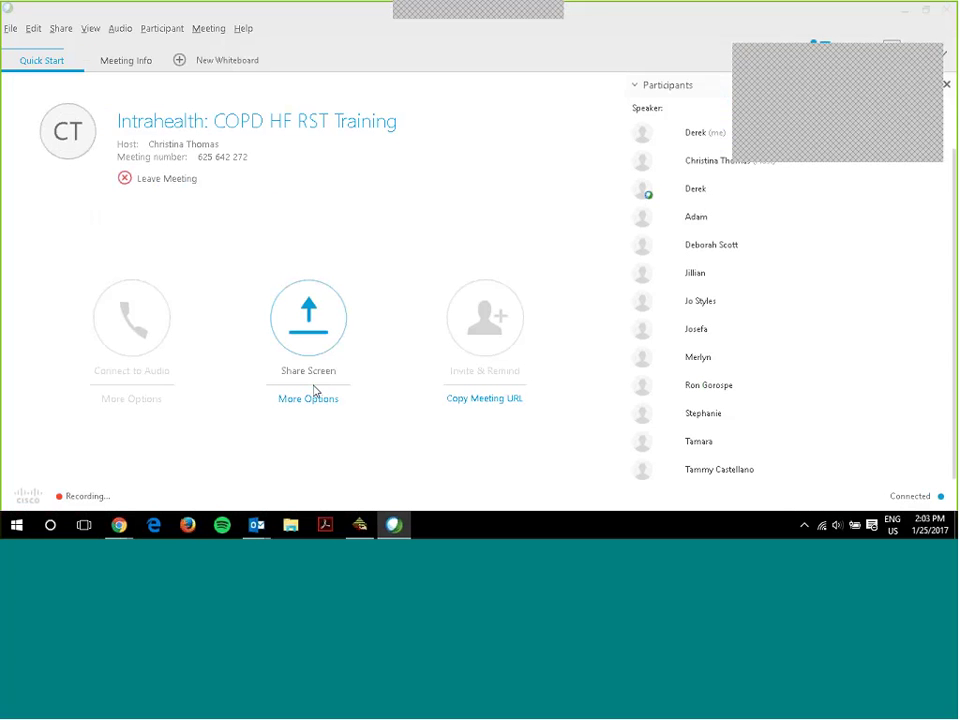
left_click(300, 351)
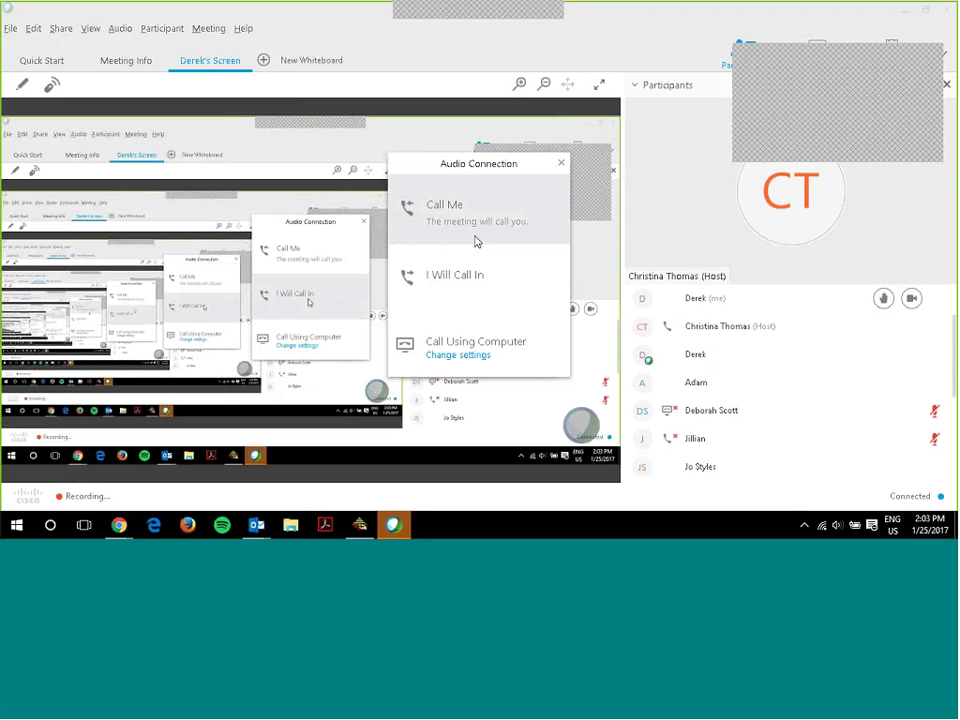
- Choose I Will Call In for audio, close the webcam preview, and confirm Leave Meeting
left_click(471, 280)
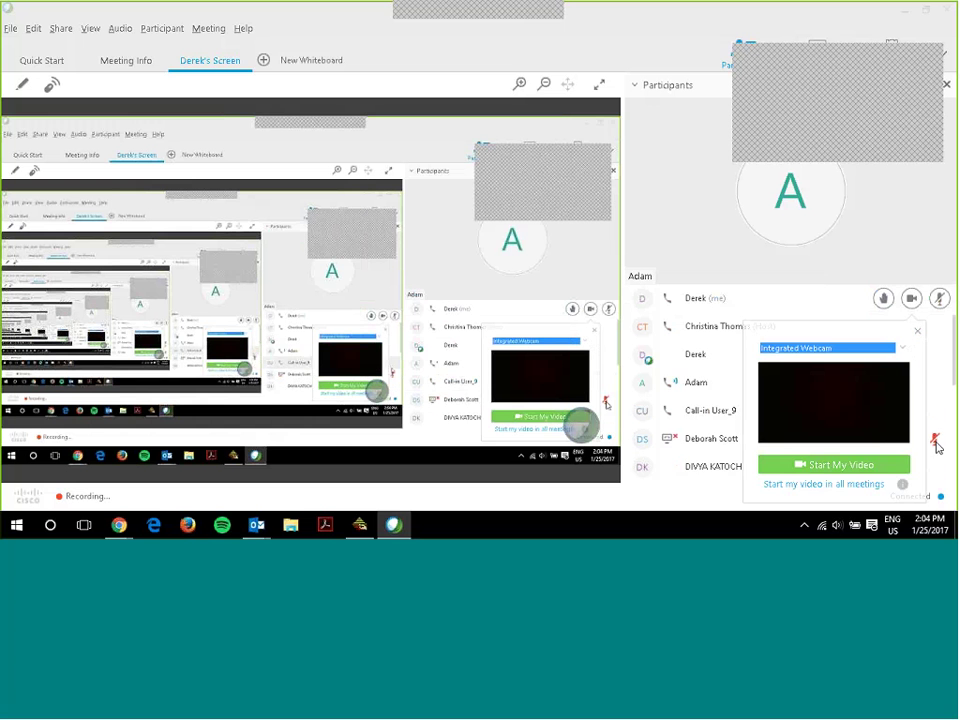
left_click(917, 330)
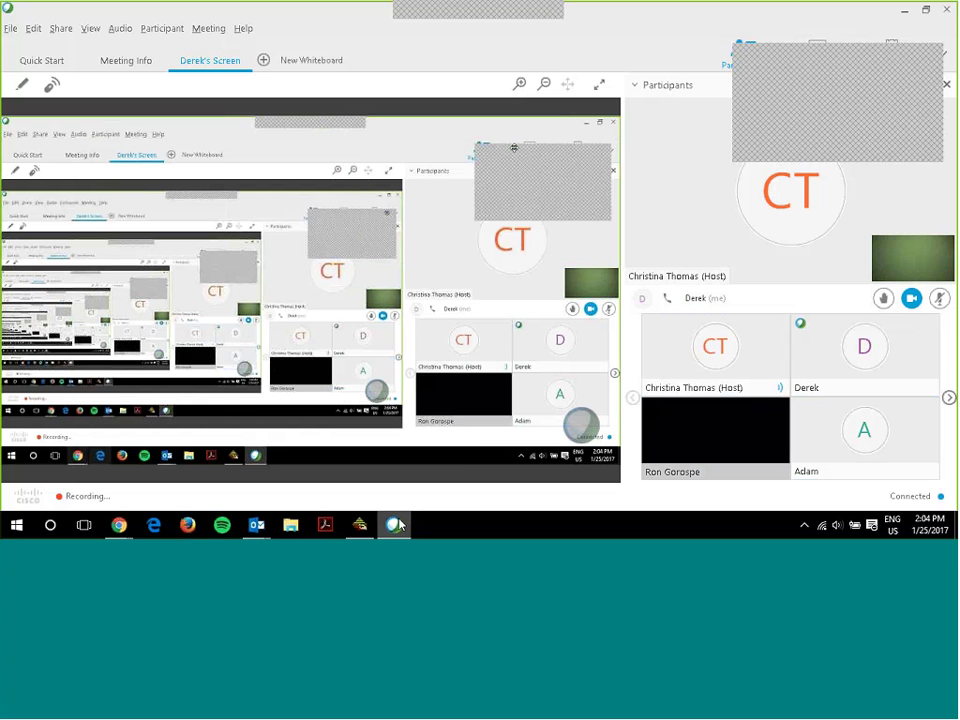
mouse_move(389, 527)
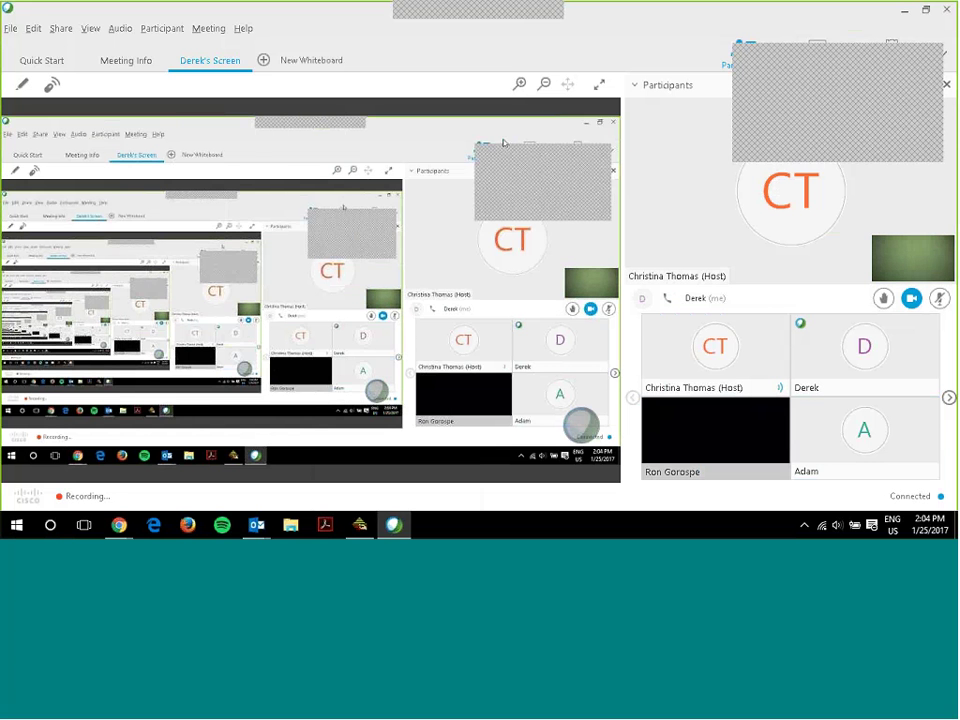
left_click(946, 10)
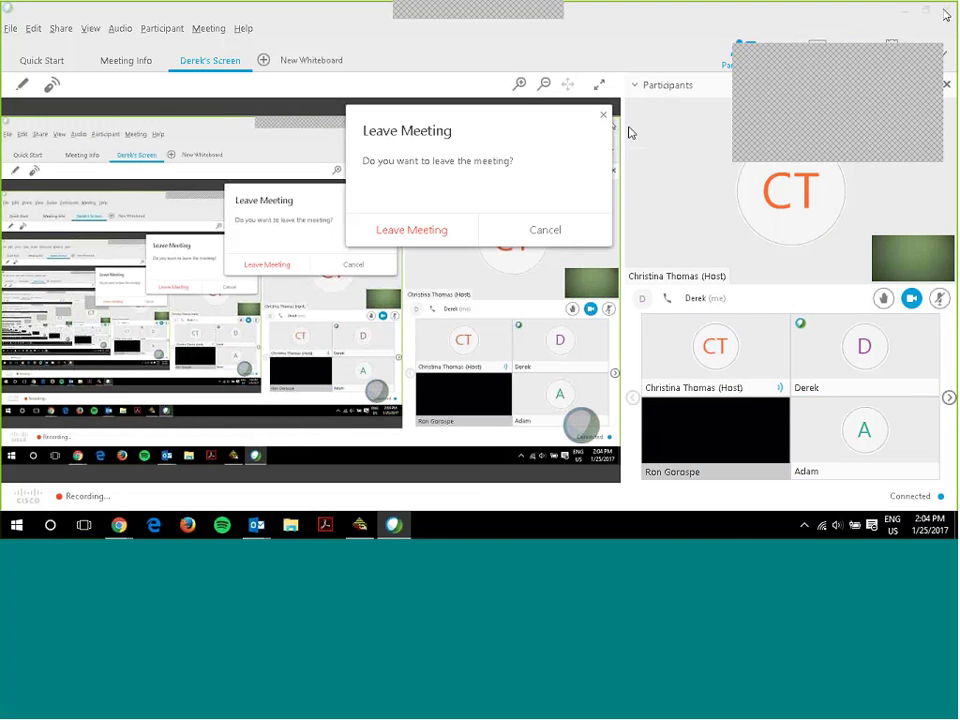
left_click(446, 229)
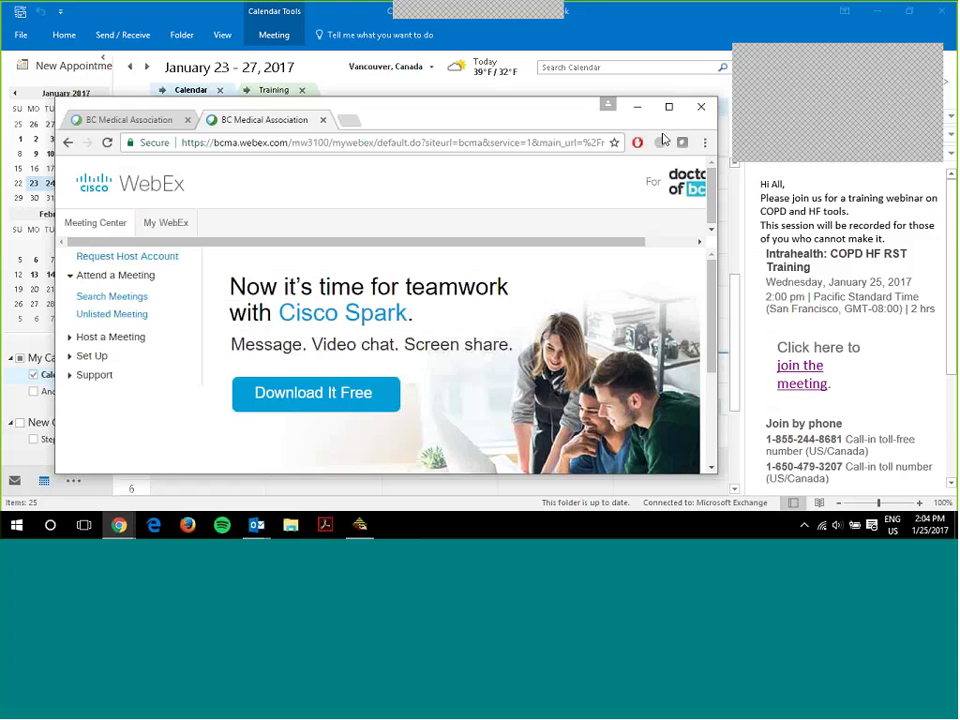
- Close the extra WebEx pages in Chrome
scroll(878, 294, "down", 4)
scroll(878, 294, "up", 3)
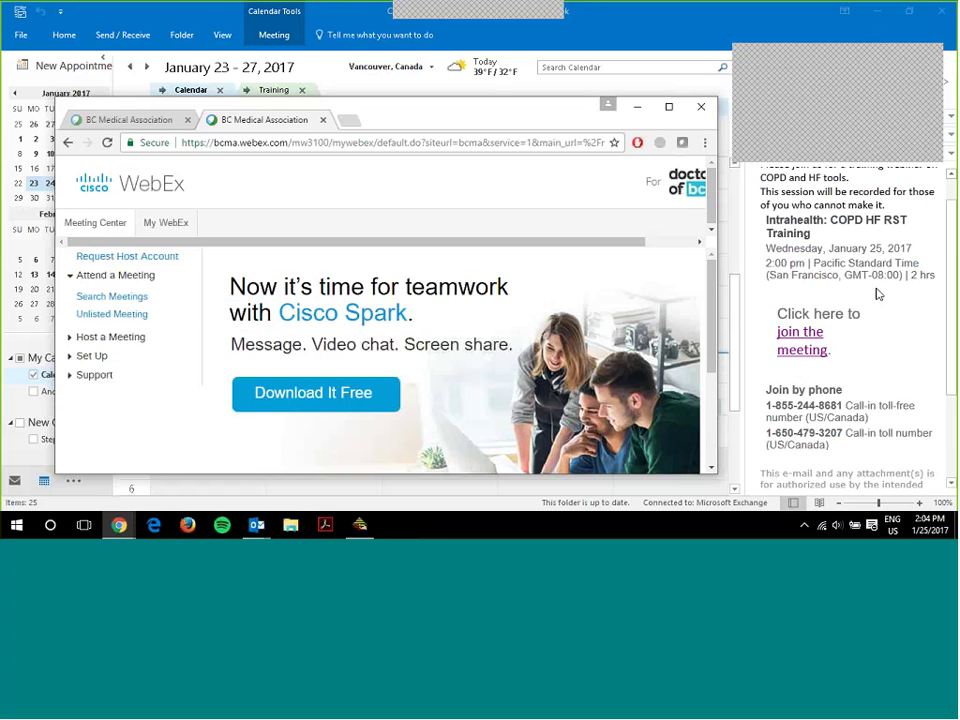
scroll(878, 294, "up", 1)
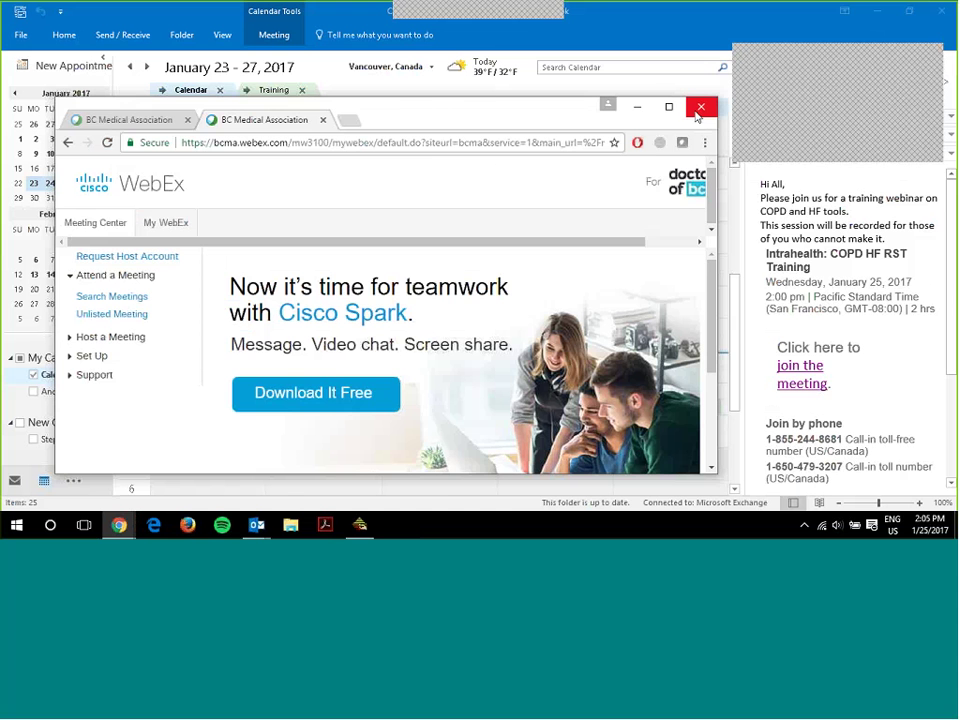
left_click(325, 121)
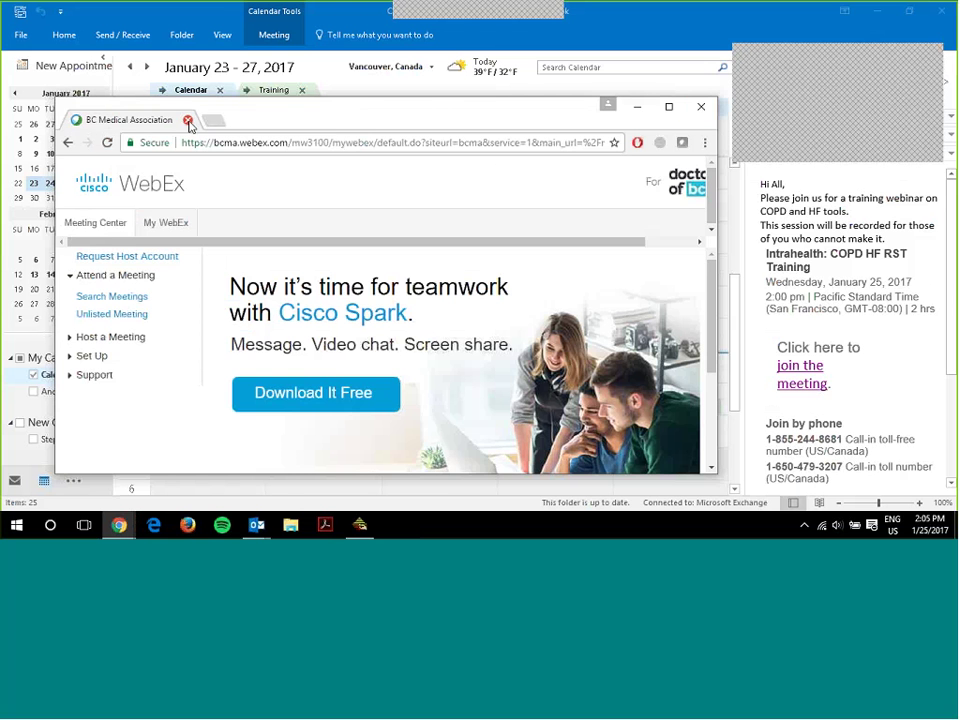
left_click(186, 120)
- Reopen the join link, enter the attendee's name, and dismiss the invalid e-mail warning
left_click(802, 368)
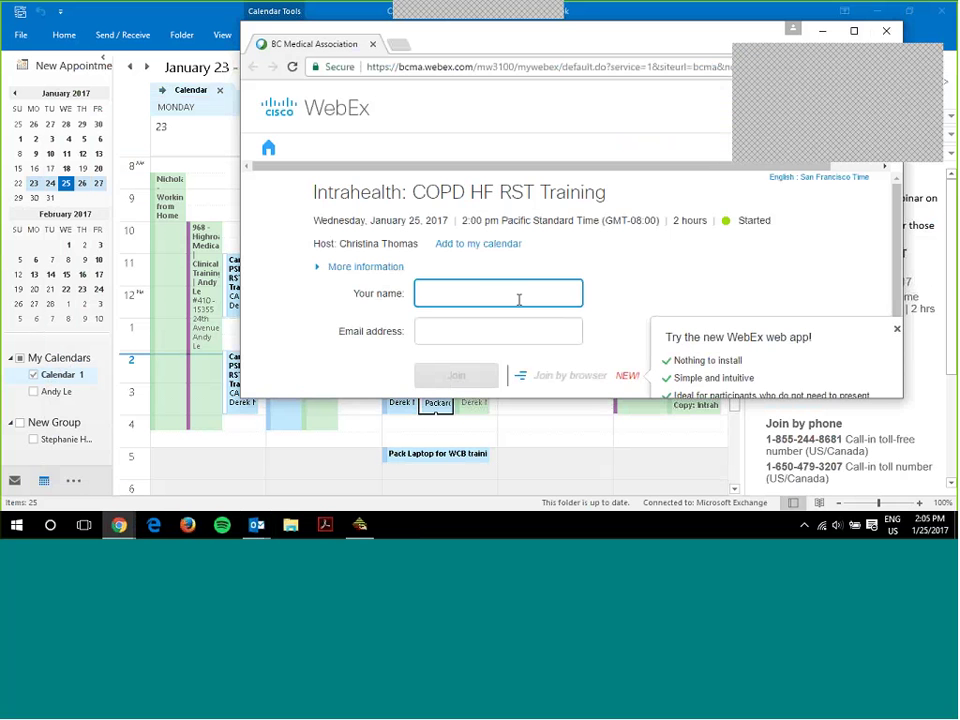
type("Derek")
left_click(441, 336)
type("d")
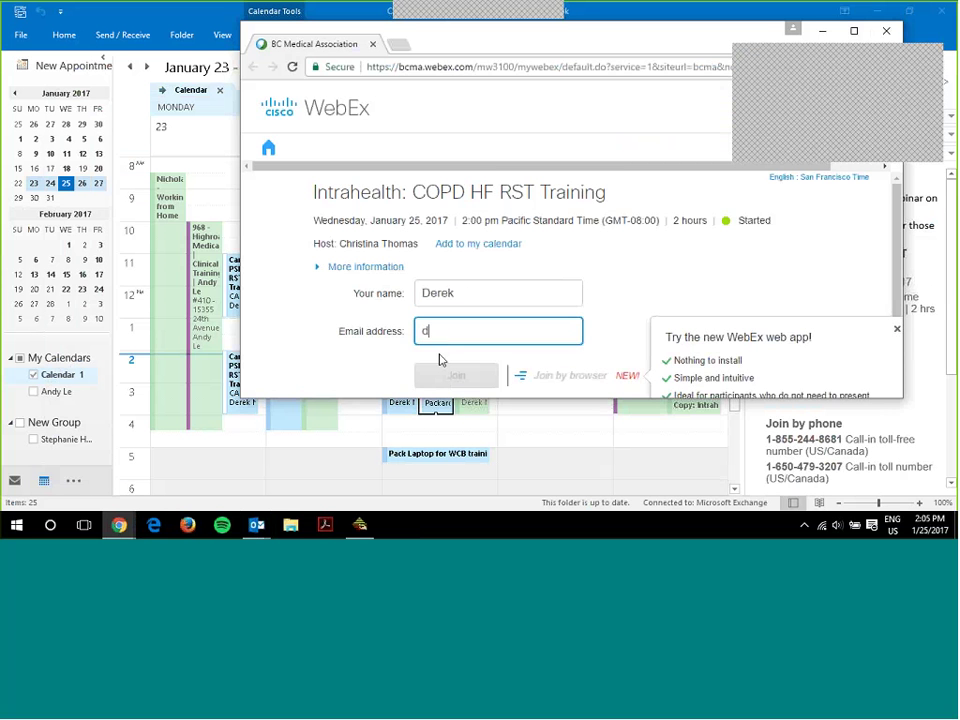
left_click(443, 380)
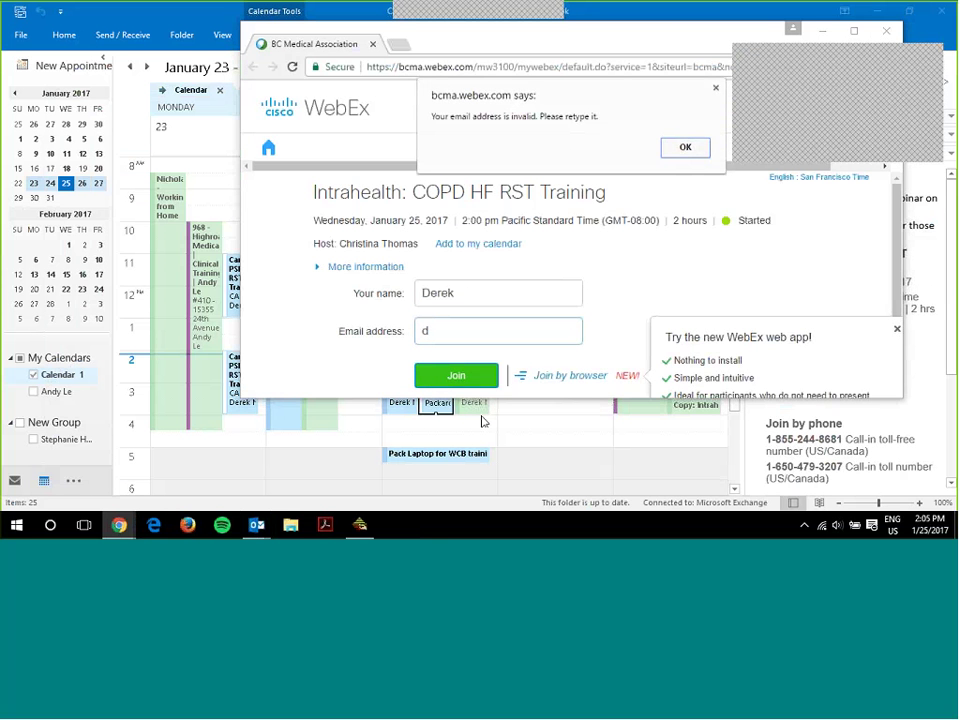
left_click(684, 146)
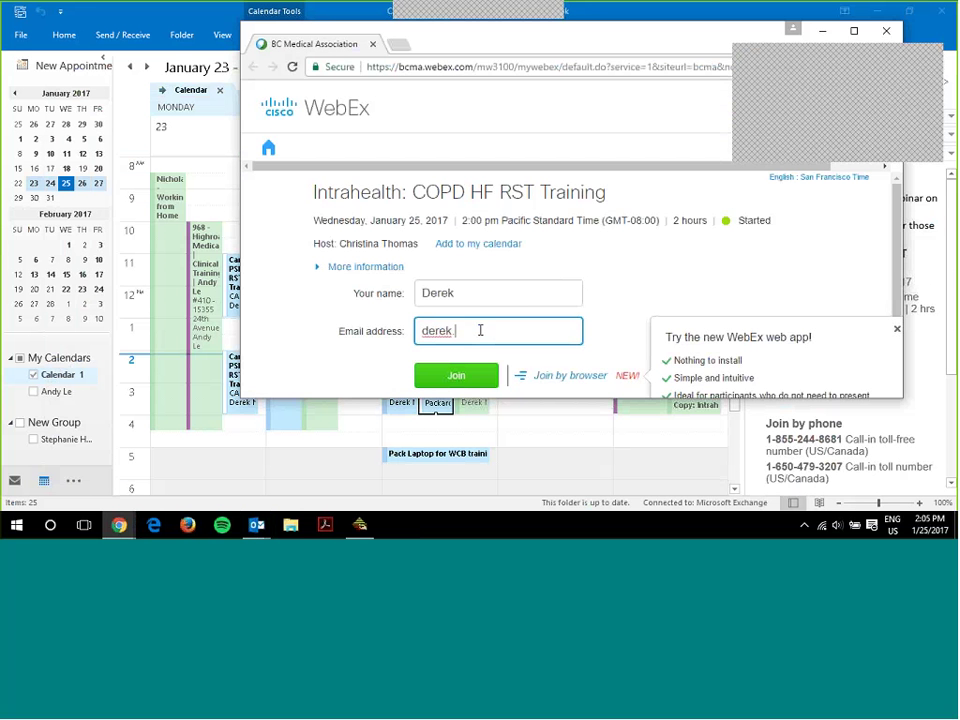
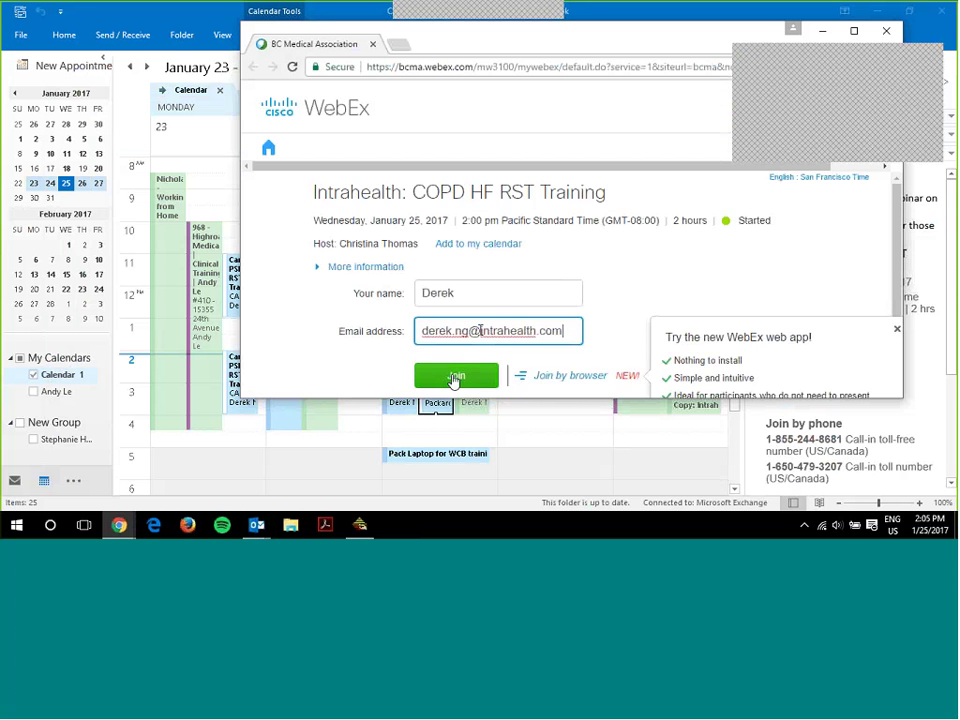
- Complete the e-mail, join, cancel the 'already joined' prompt, and close the browser window
left_click(454, 377)
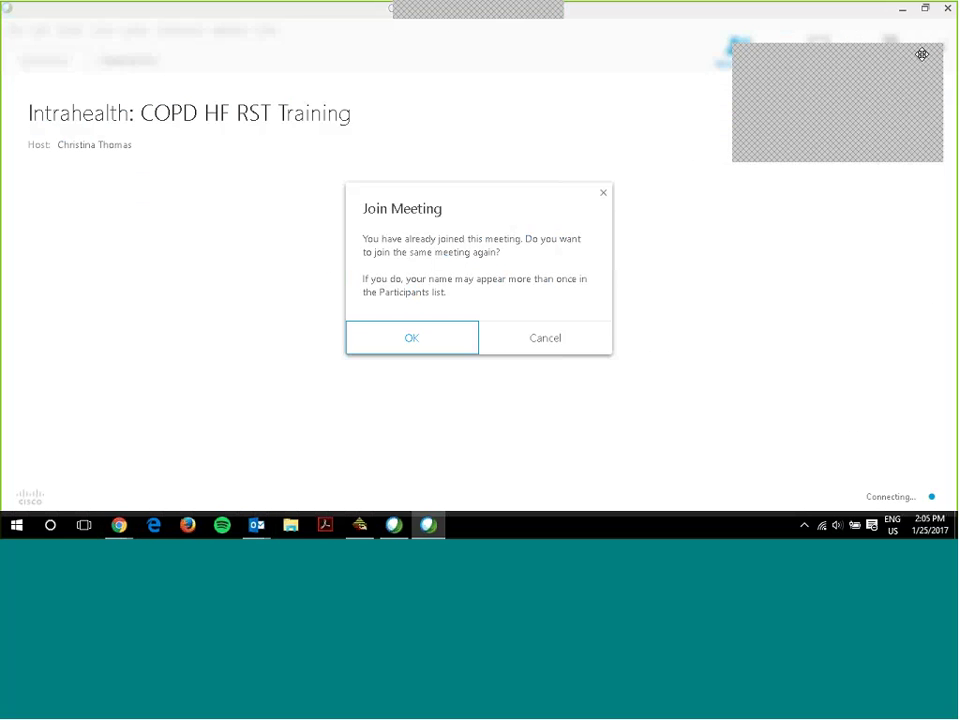
left_click(529, 343)
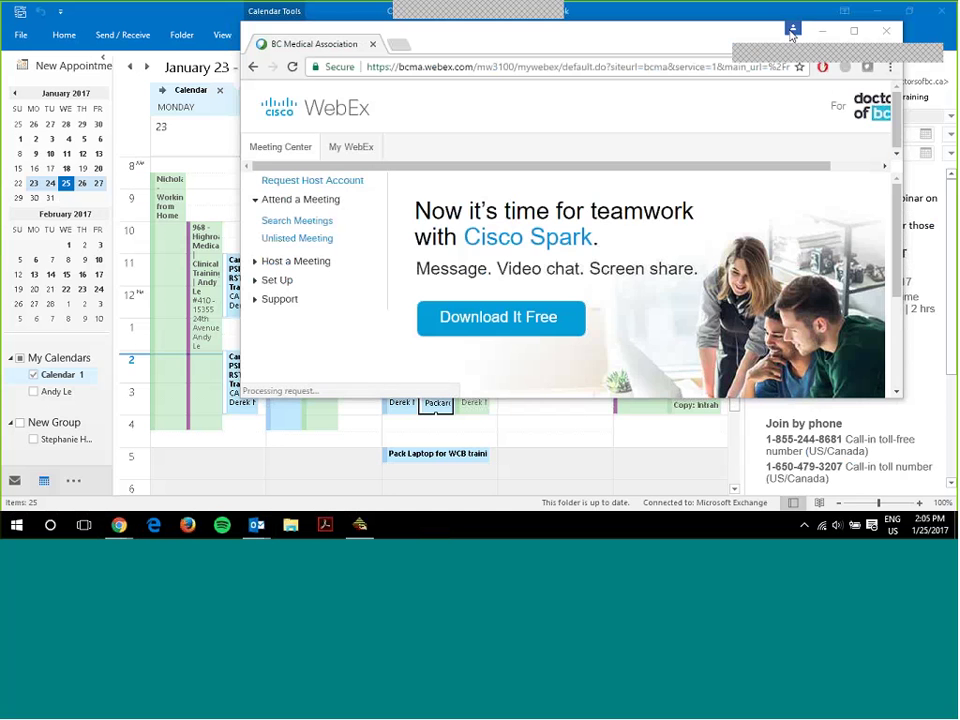
left_click(886, 31)
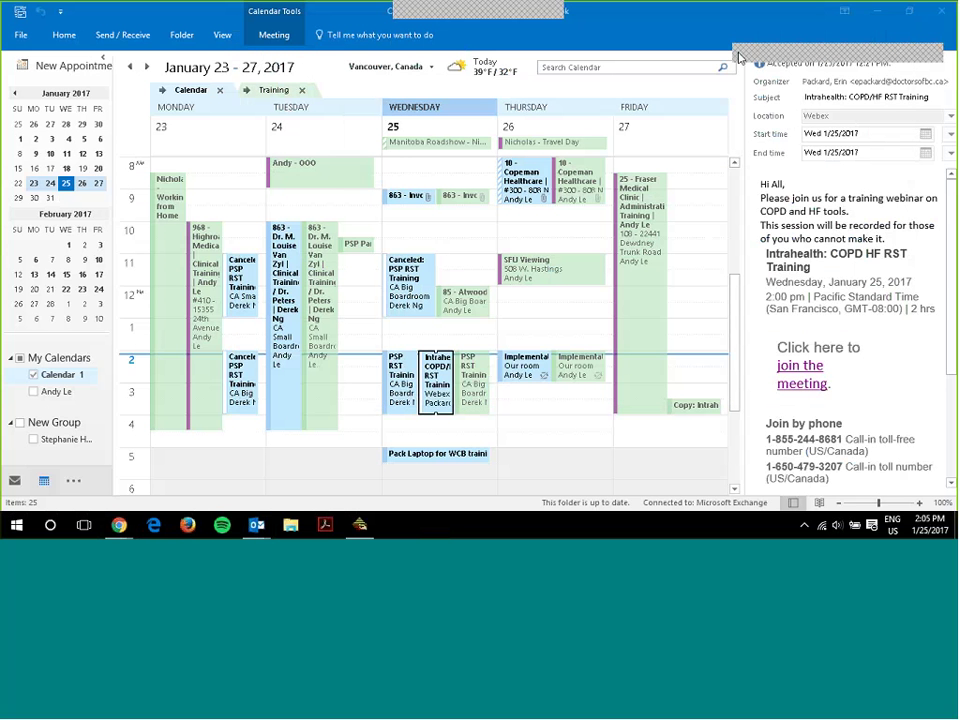
- Minimize the Outlook calendar window
left_click(880, 12)
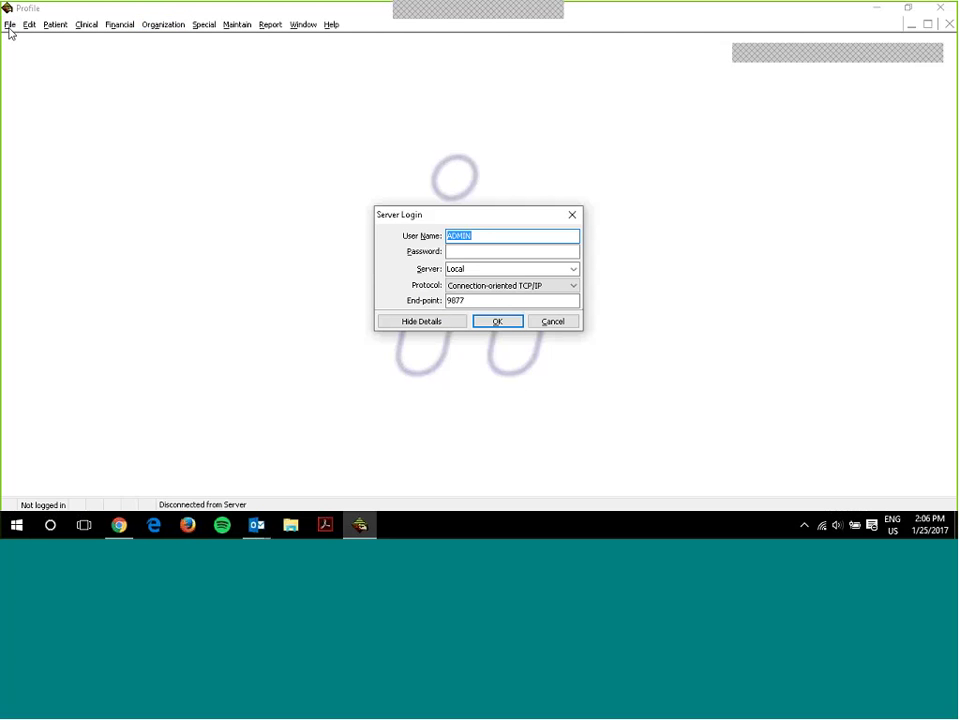
- Enter user name WS and the password, dismiss Server Login, and show the desktop
type("WS")
key("Tab")
type("**")
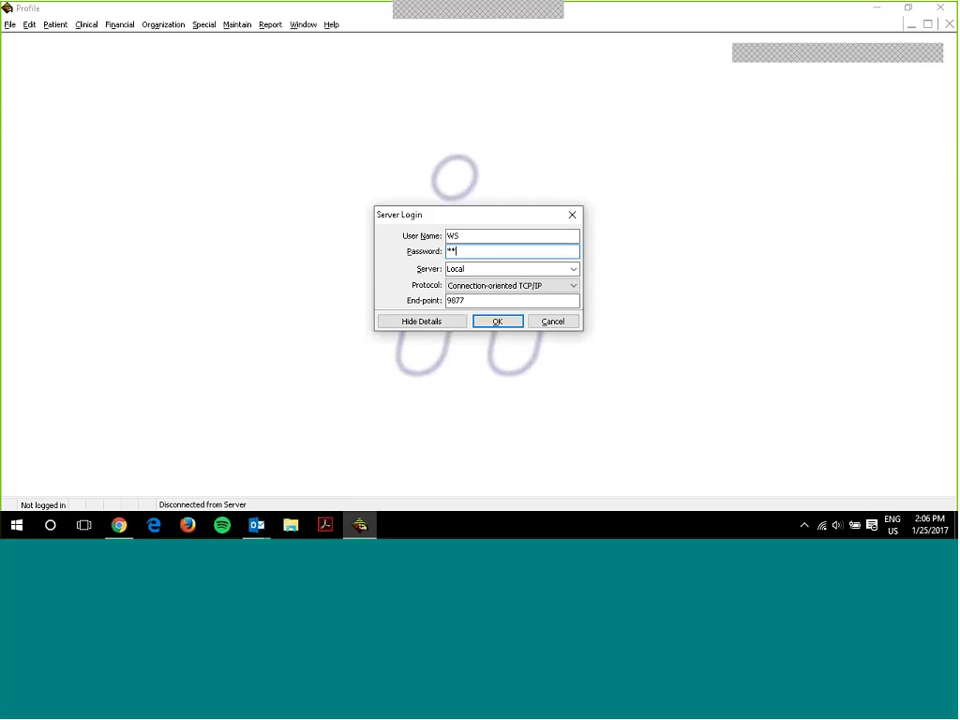
key("Return")
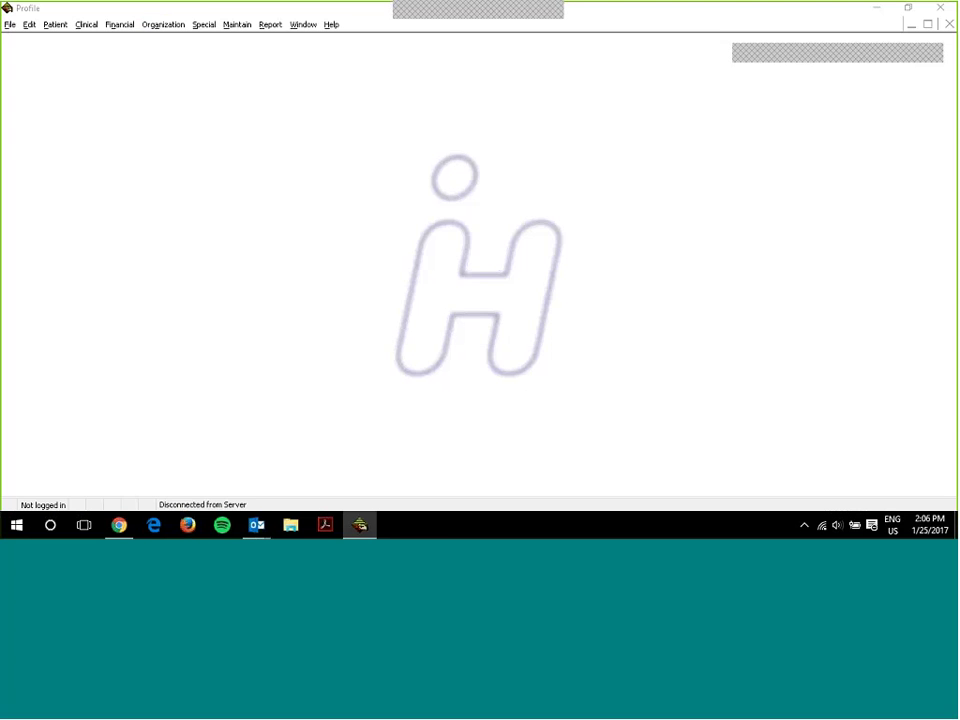
key("super+d")
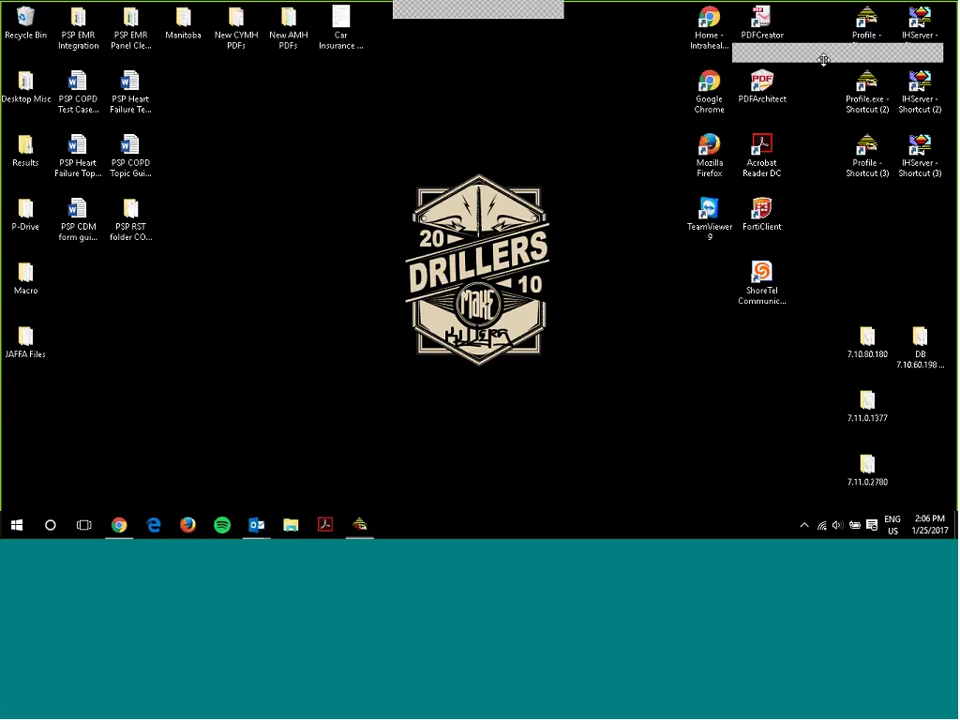
- Restore the Profile window from the taskbar, move the popup aside, and bring Profile forward
left_click(366, 527)
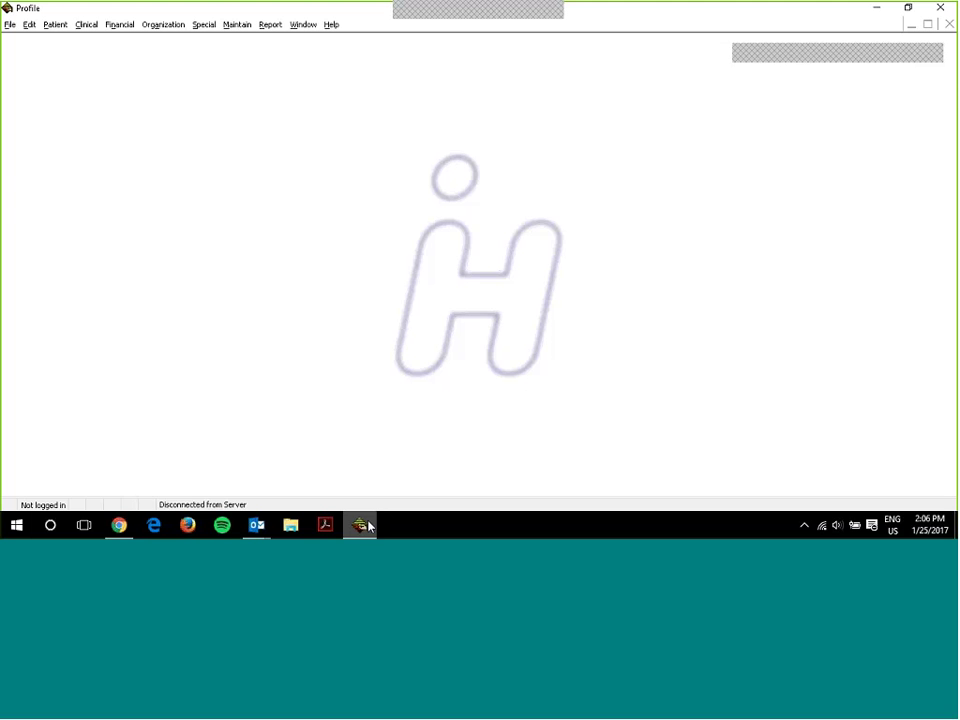
mouse_move(122, 533)
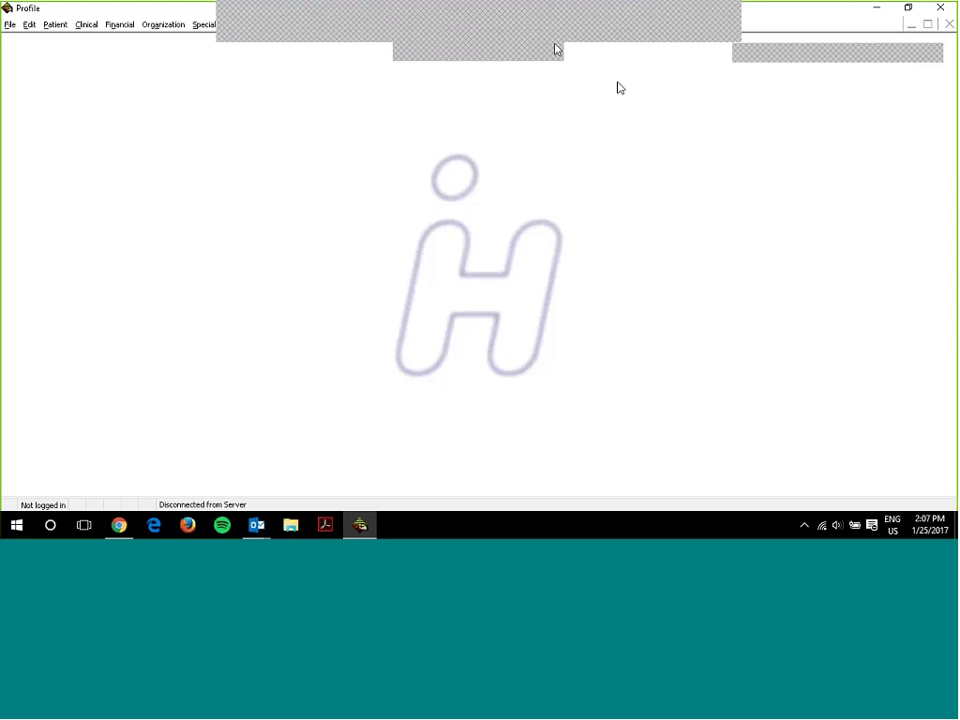
left_click_drag(600, 82, 836, 58)
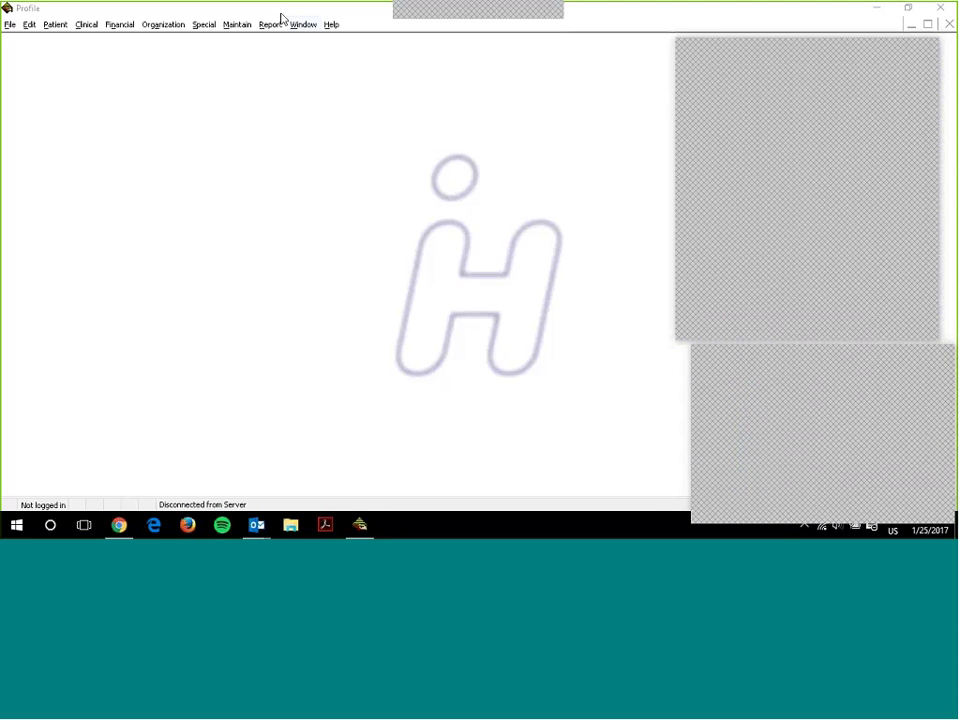
left_click(73, 15)
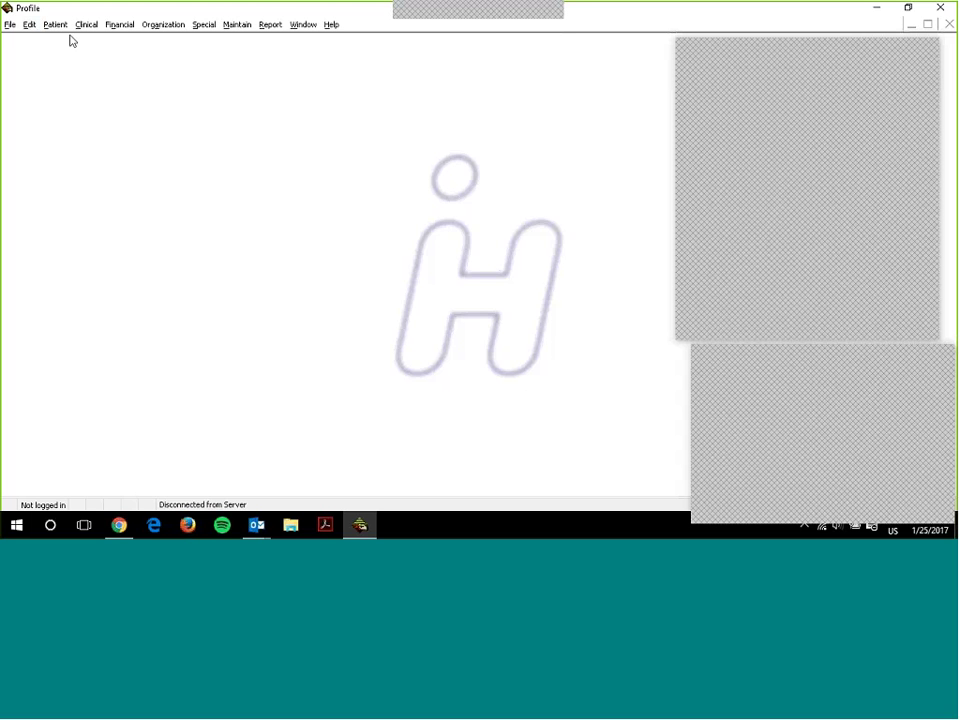
- Log in to the server with user name WS
type("WS")
key("Tab")
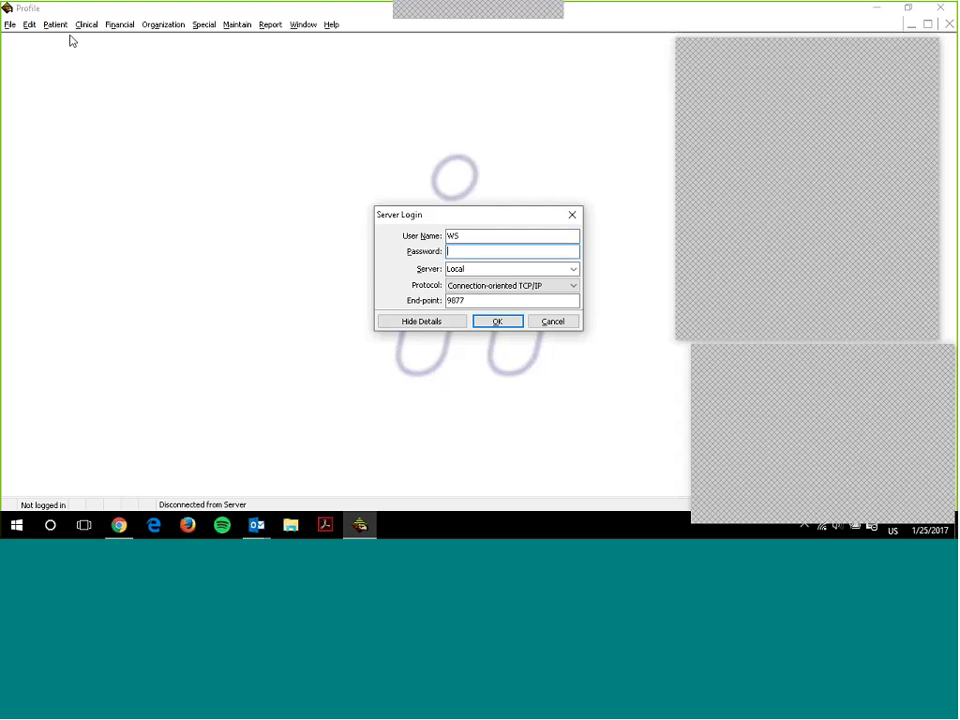
key("Return")
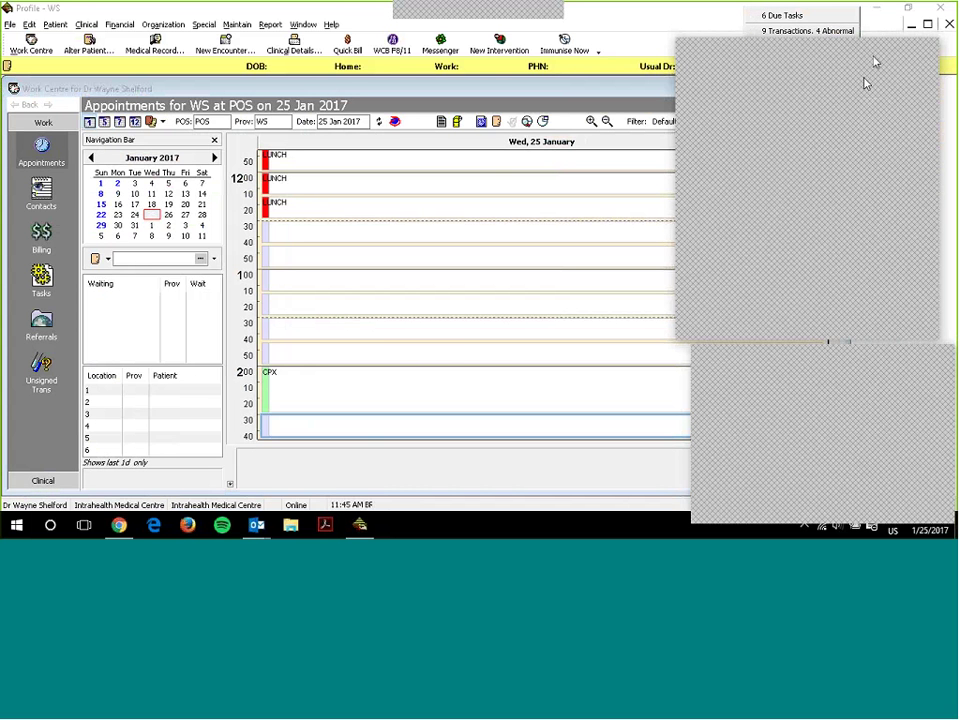
- Close both popups and widen the Work Centre to fill the screen
left_click(926, 58)
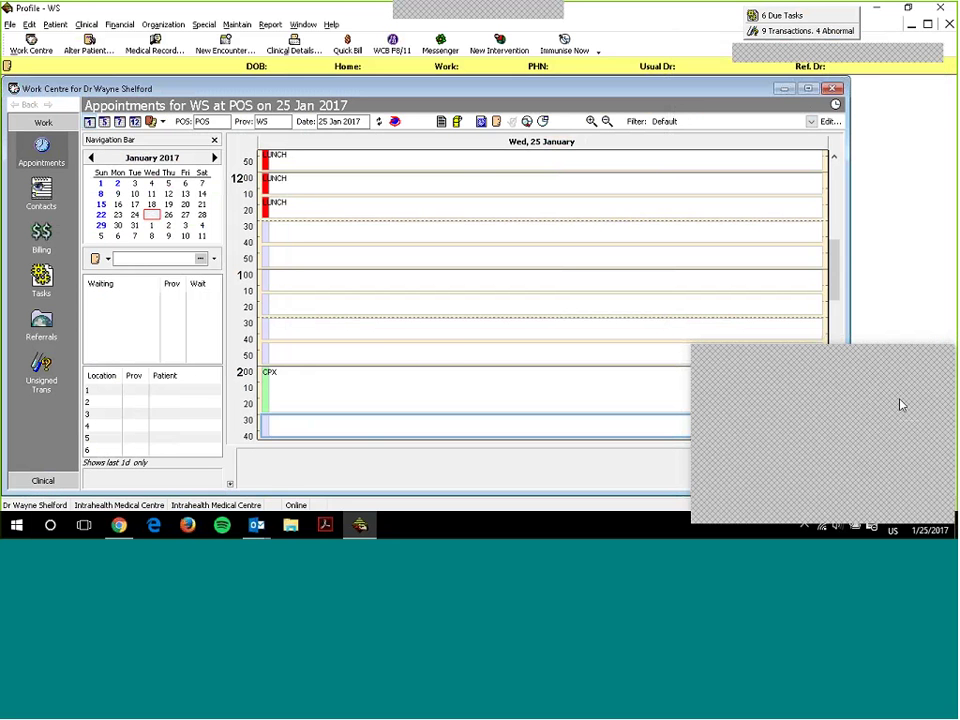
left_click(816, 375)
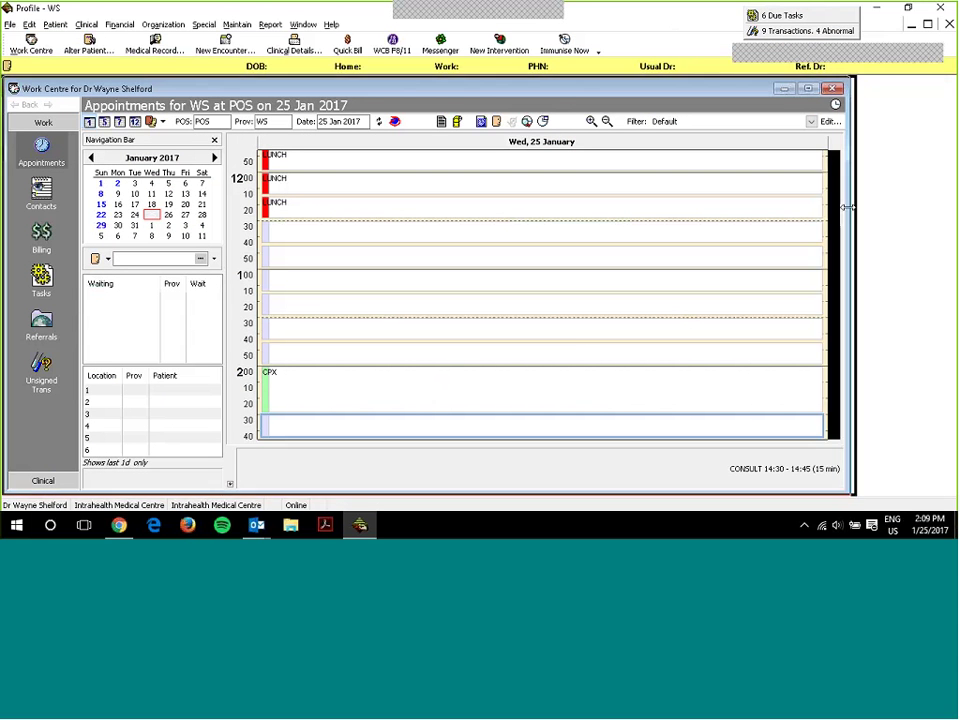
left_click_drag(848, 207, 952, 204)
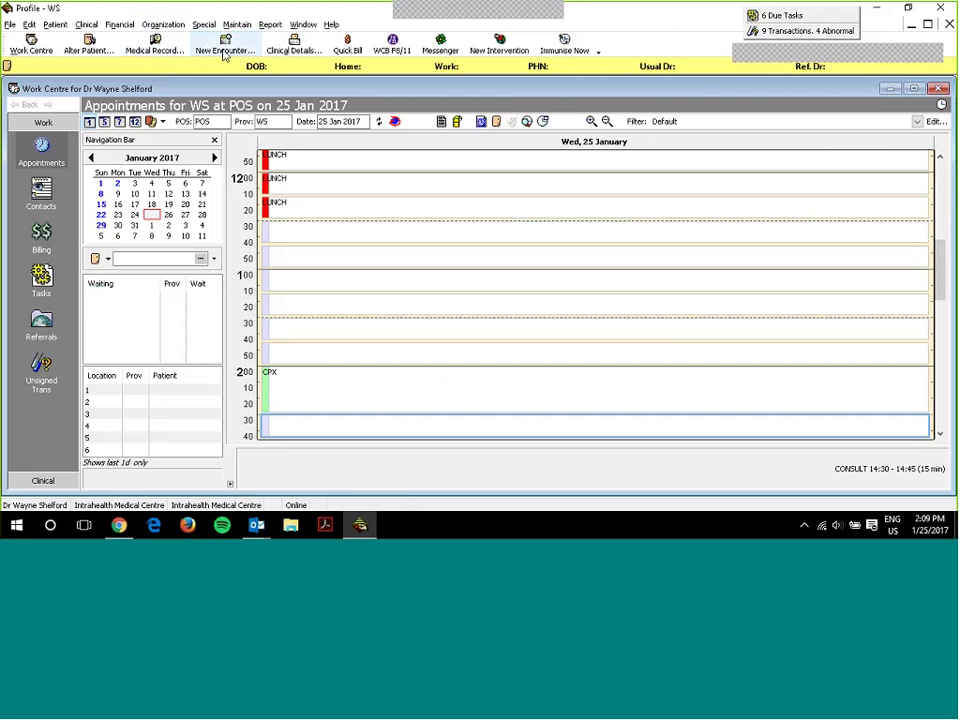
- Start a new encounter for the chosen patient and show its form templates
left_click(225, 52)
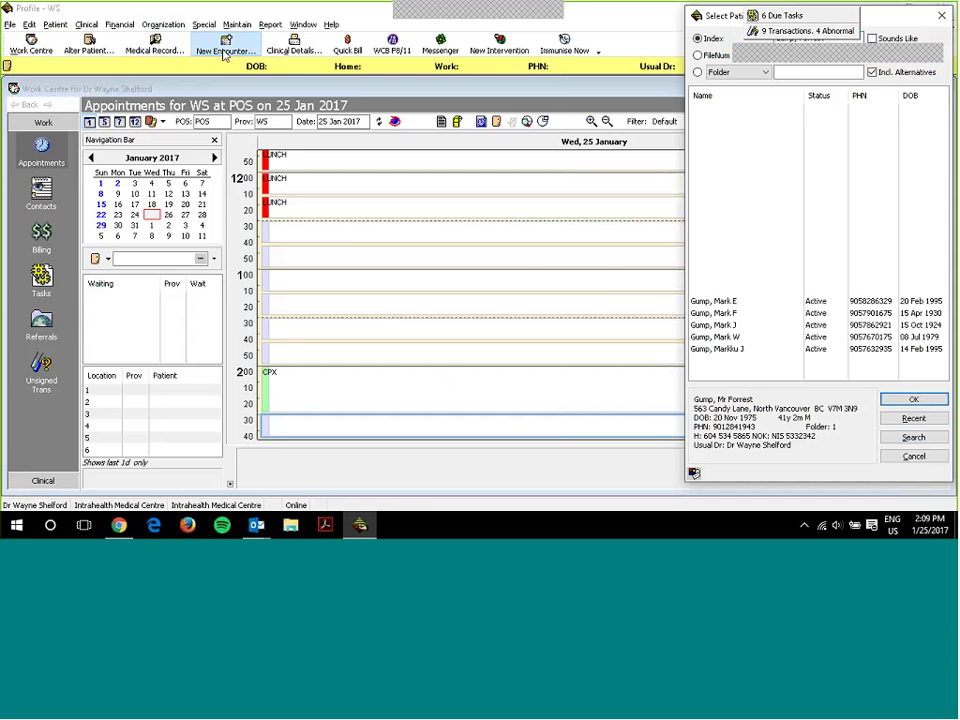
key("Return")
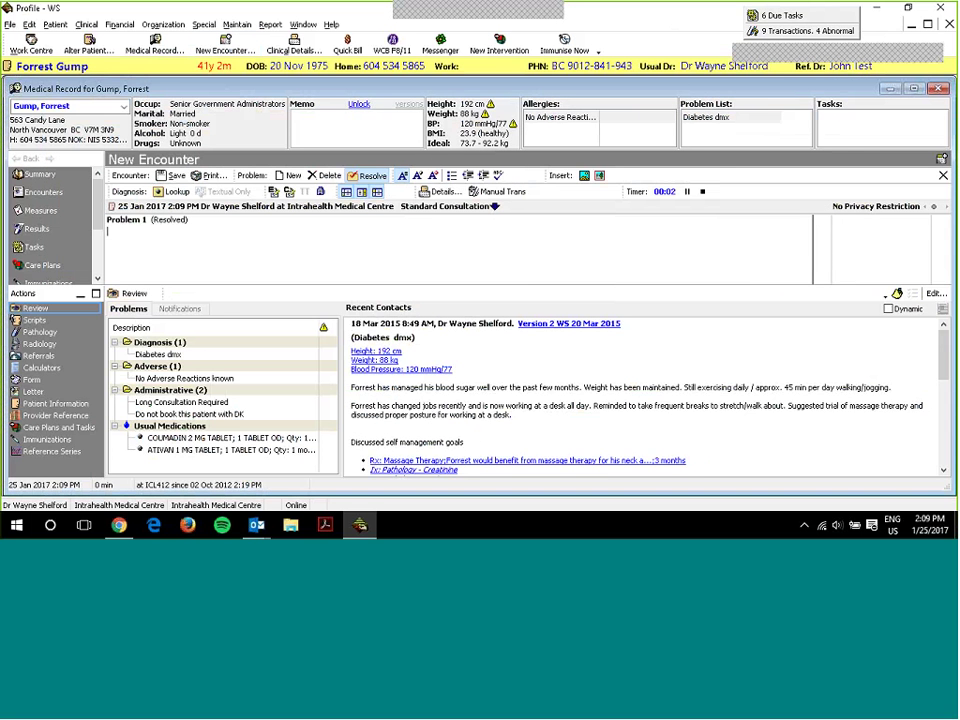
left_click(31, 381)
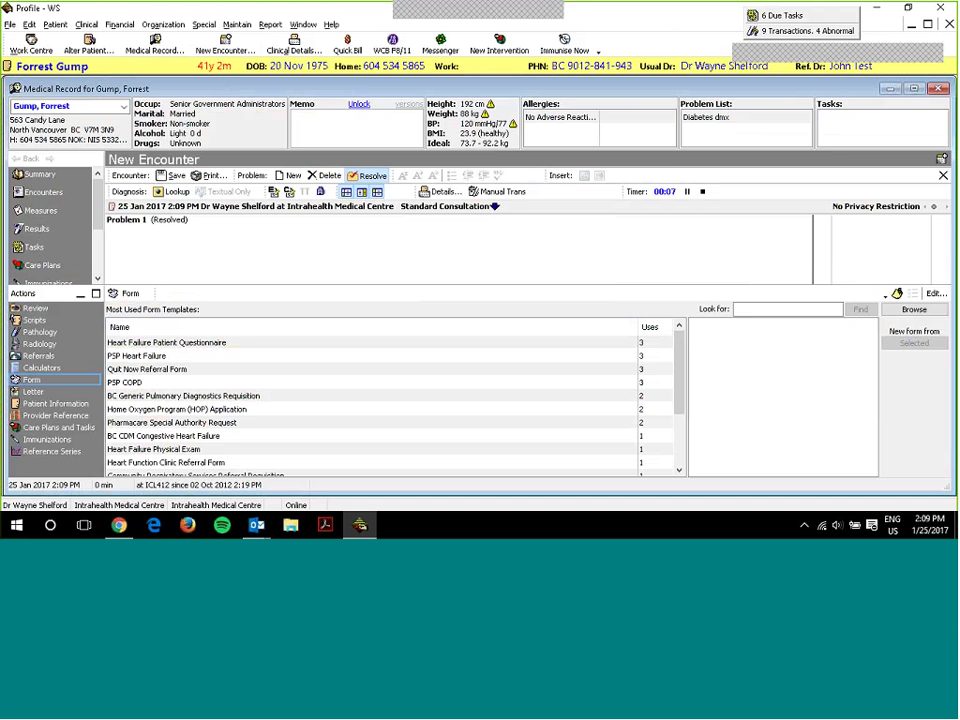
- Browse to the CDM-PITO folder and open the BC CDM COPD form
left_click(911, 312)
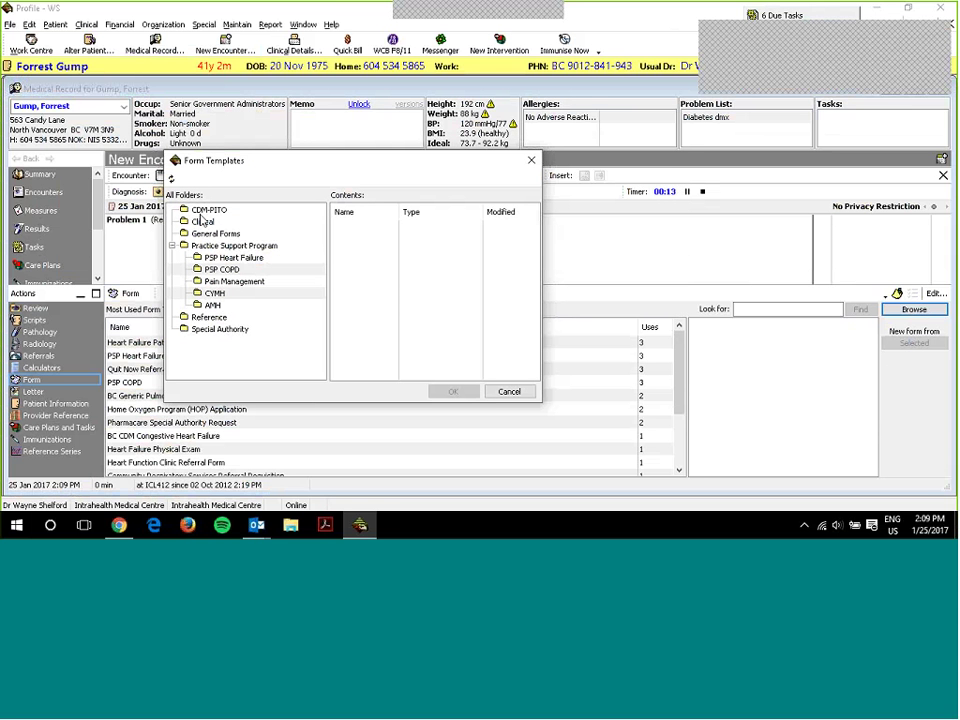
left_click(200, 214)
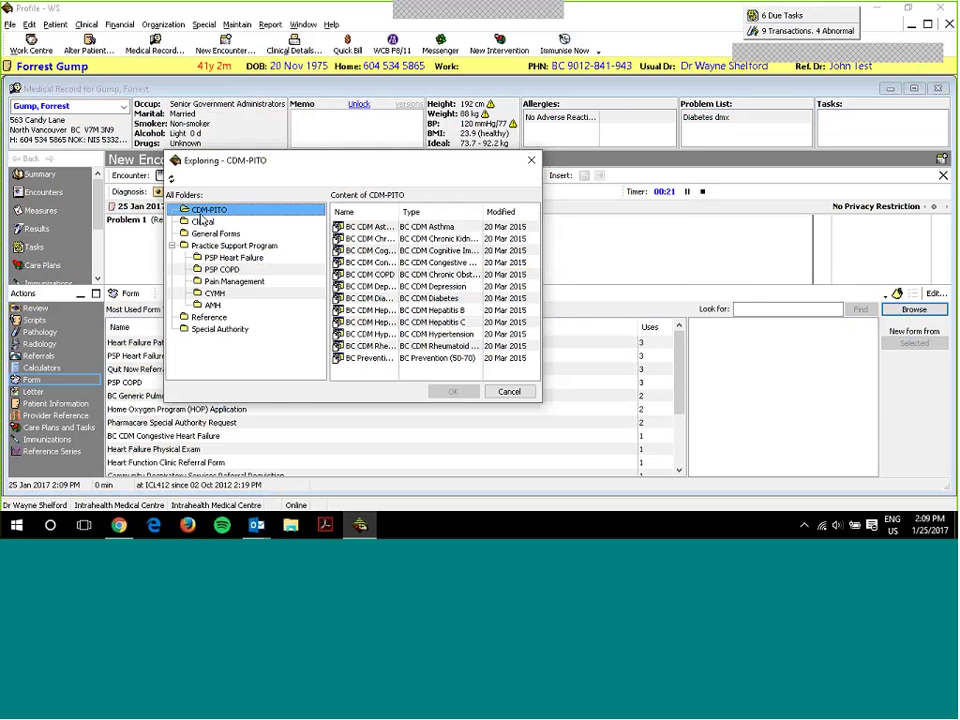
left_click_drag(398, 212, 445, 213)
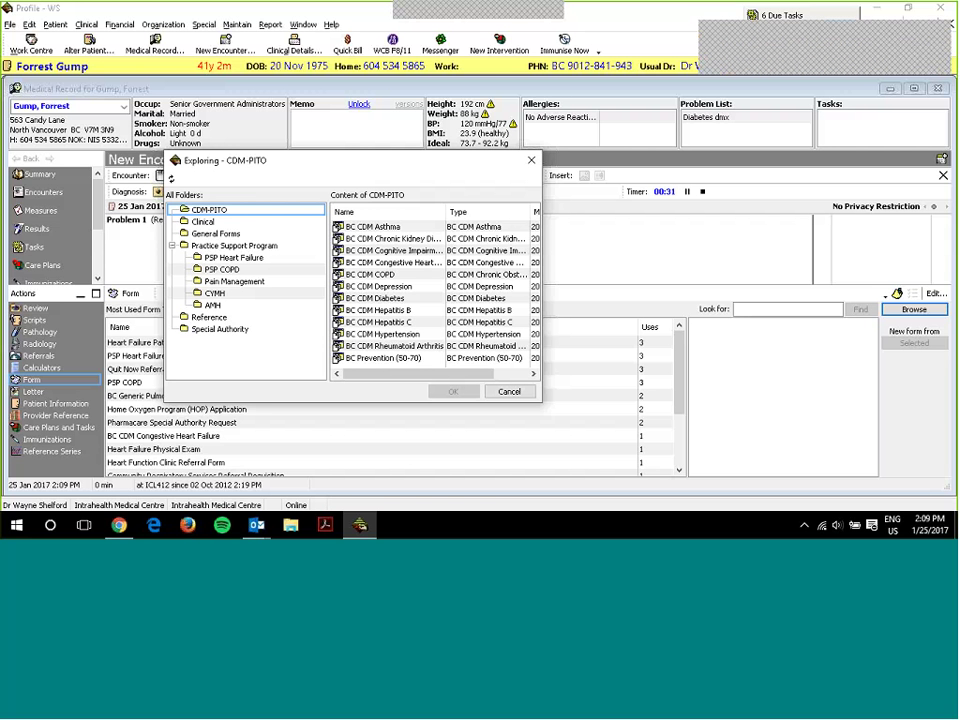
double_click(391, 275)
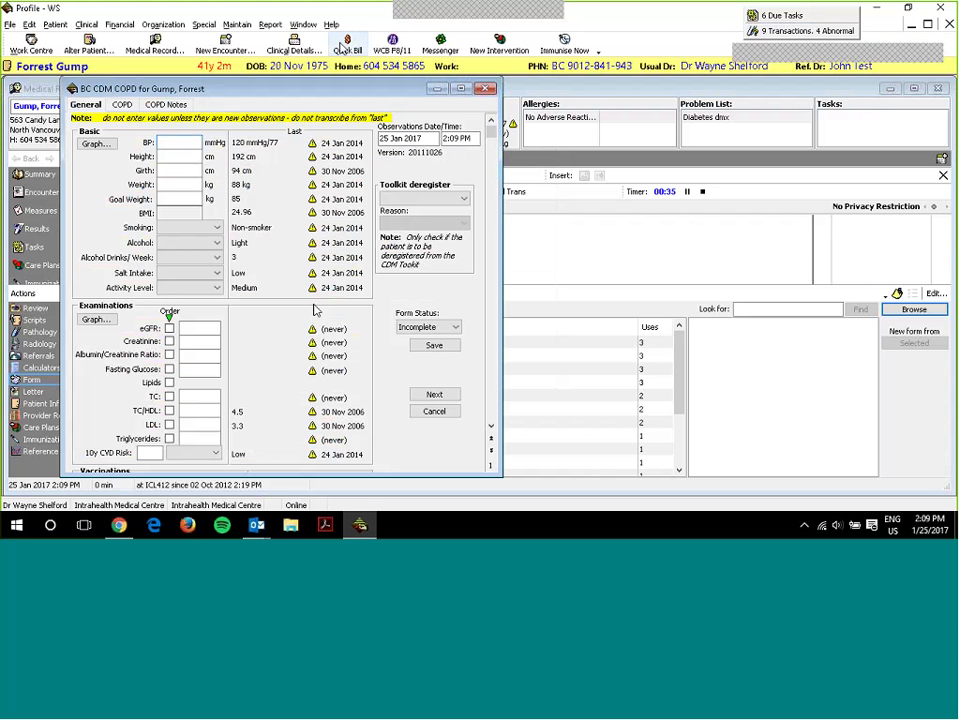
left_click_drag(313, 97, 406, 96)
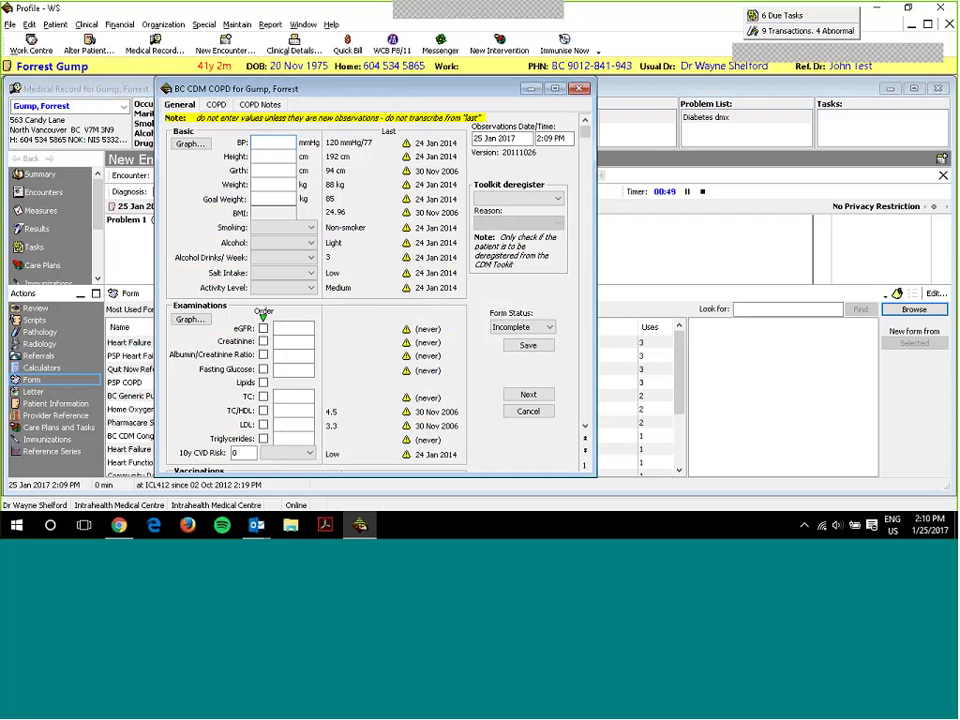
type("120/70")
scroll(305, 297, "down", 1)
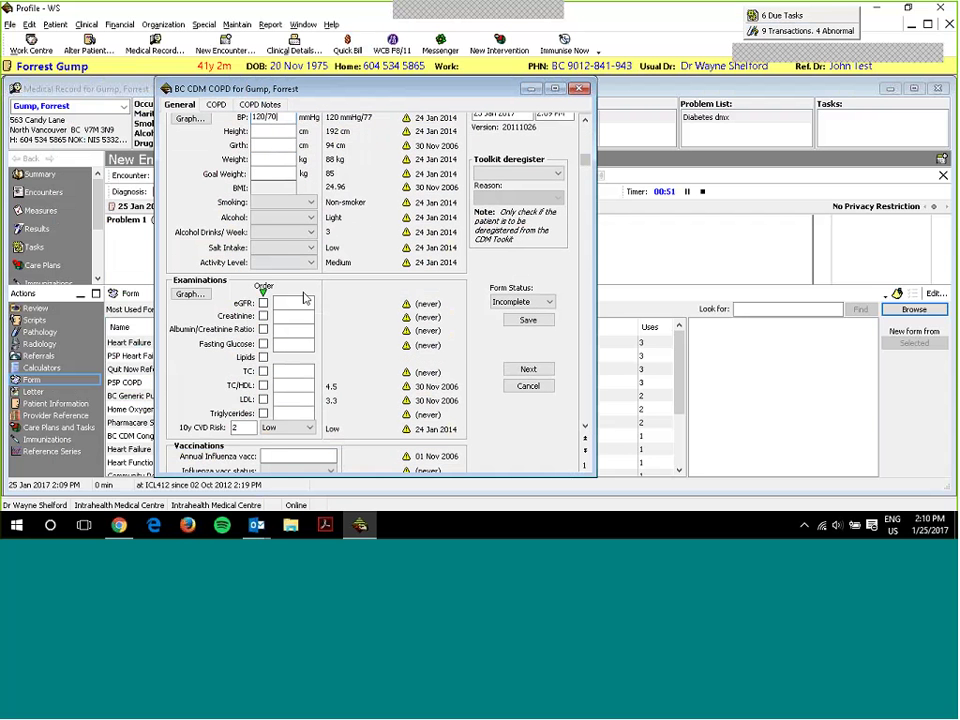
left_click(263, 303)
left_click(263, 357)
left_click(263, 413)
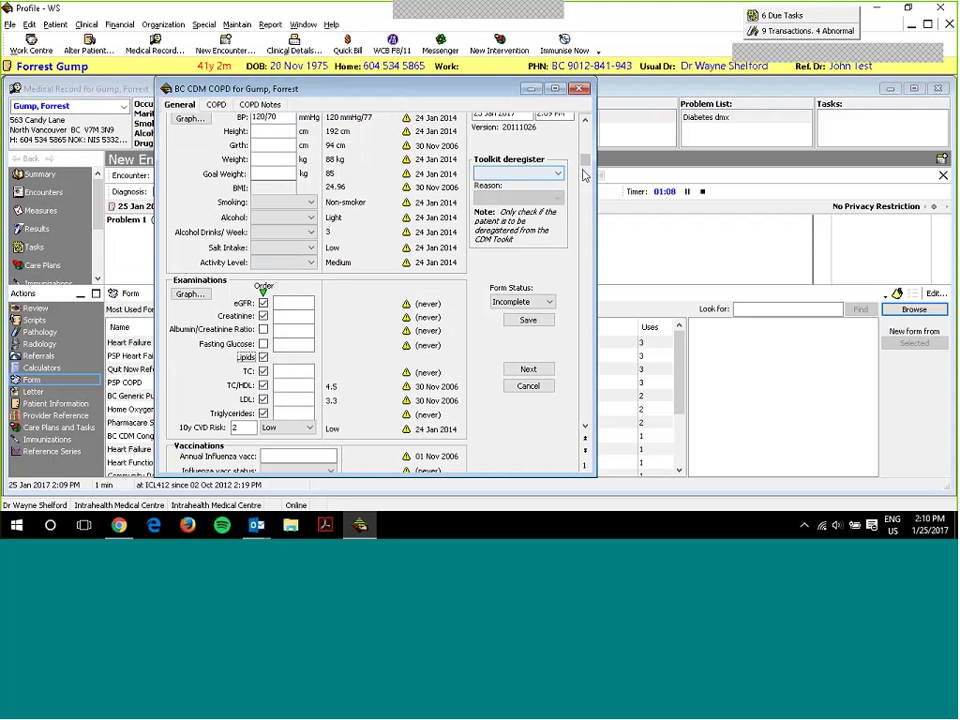
scroll(586, 190, "down", 5)
scroll(589, 214, "up", 3)
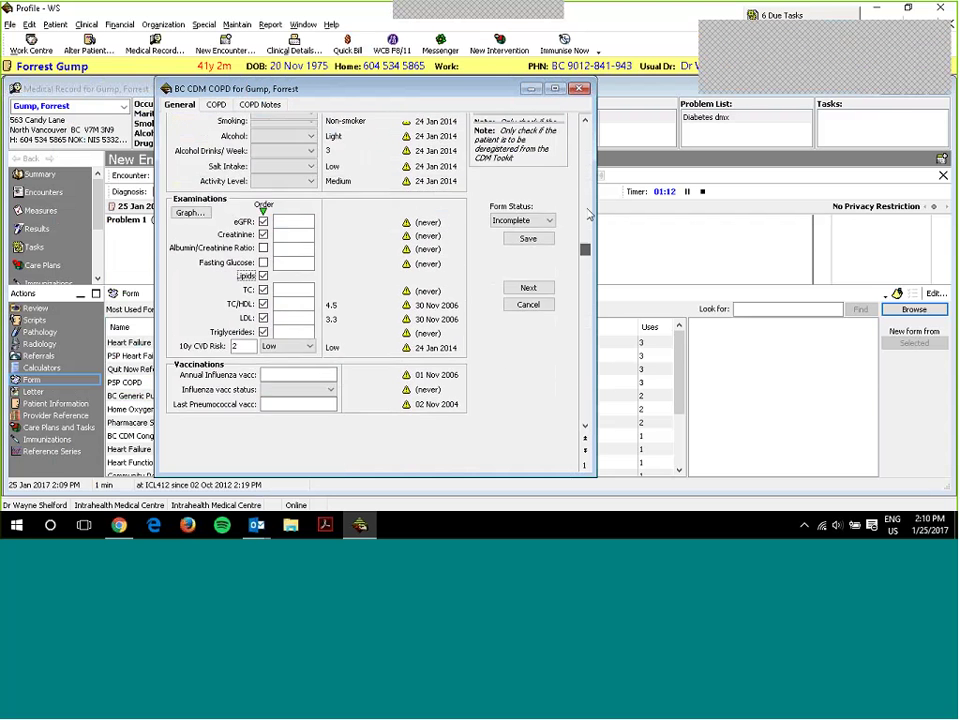
scroll(589, 214, "up", 2)
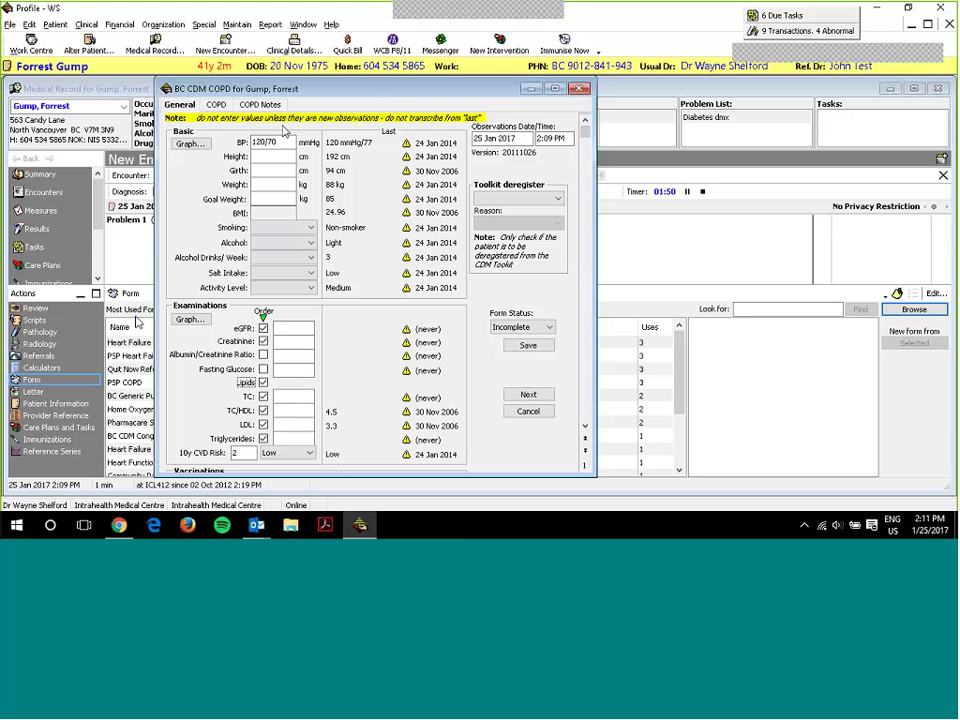
- On the COPD page, enter 'encounter notes' in the Encounter Notes field, then go to COPD Notes
left_click(207, 107)
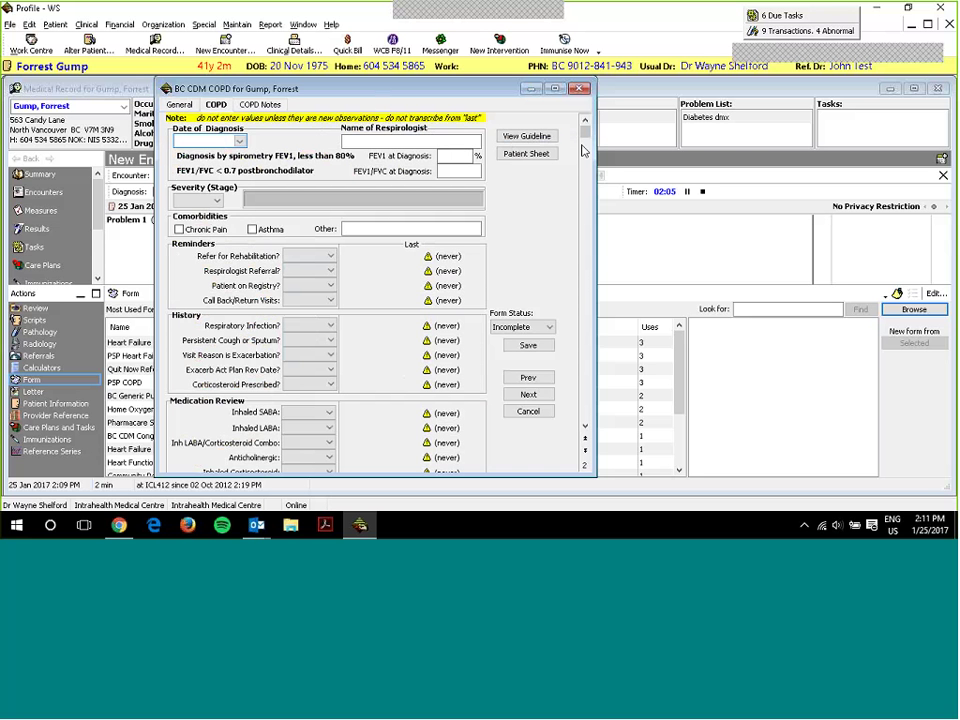
left_click_drag(586, 133, 587, 430)
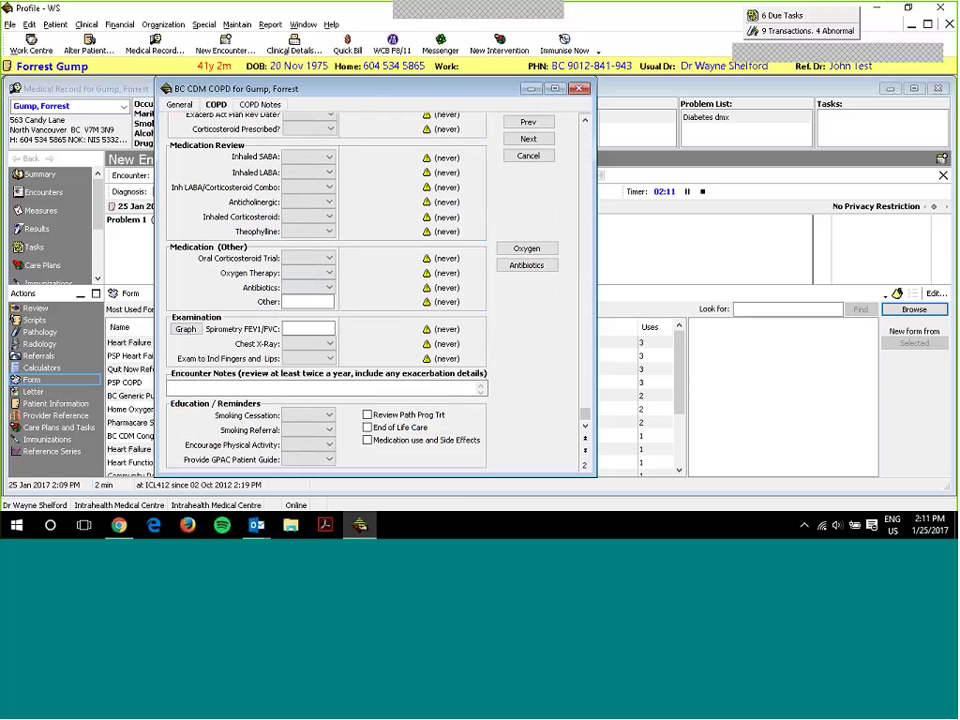
left_click(218, 389)
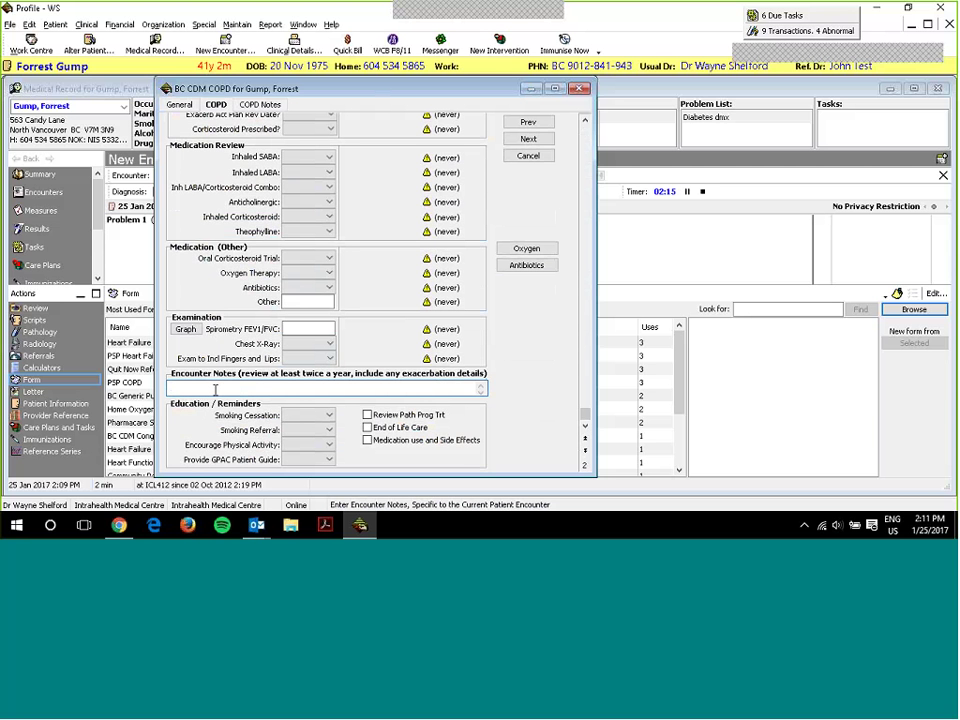
type("encounter")
left_click_drag(232, 90, 609, 168)
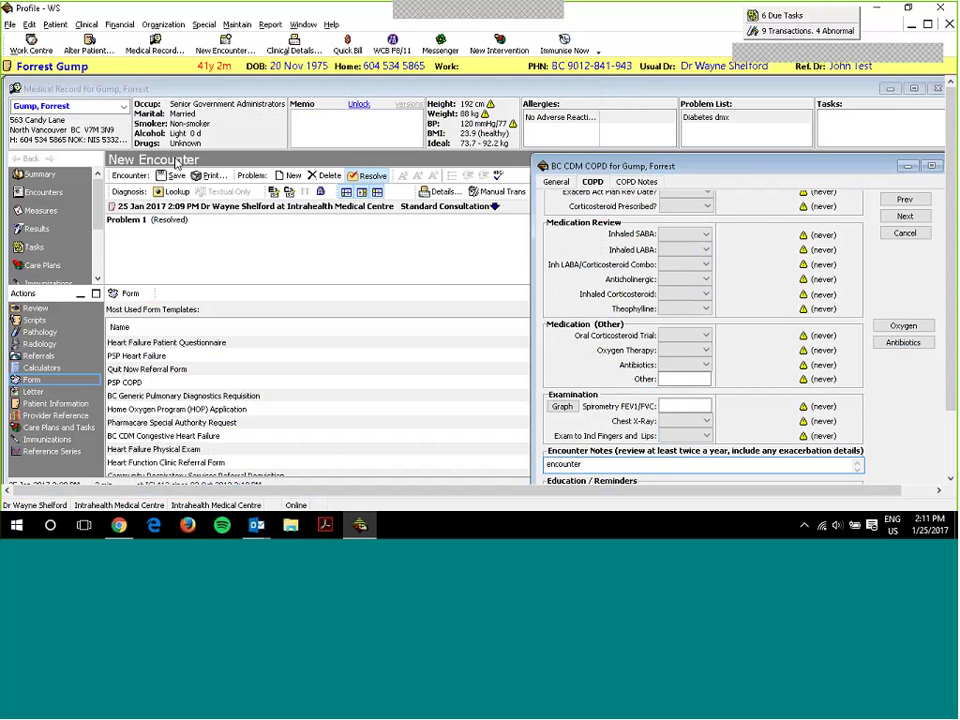
left_click_drag(178, 163, 258, 332)
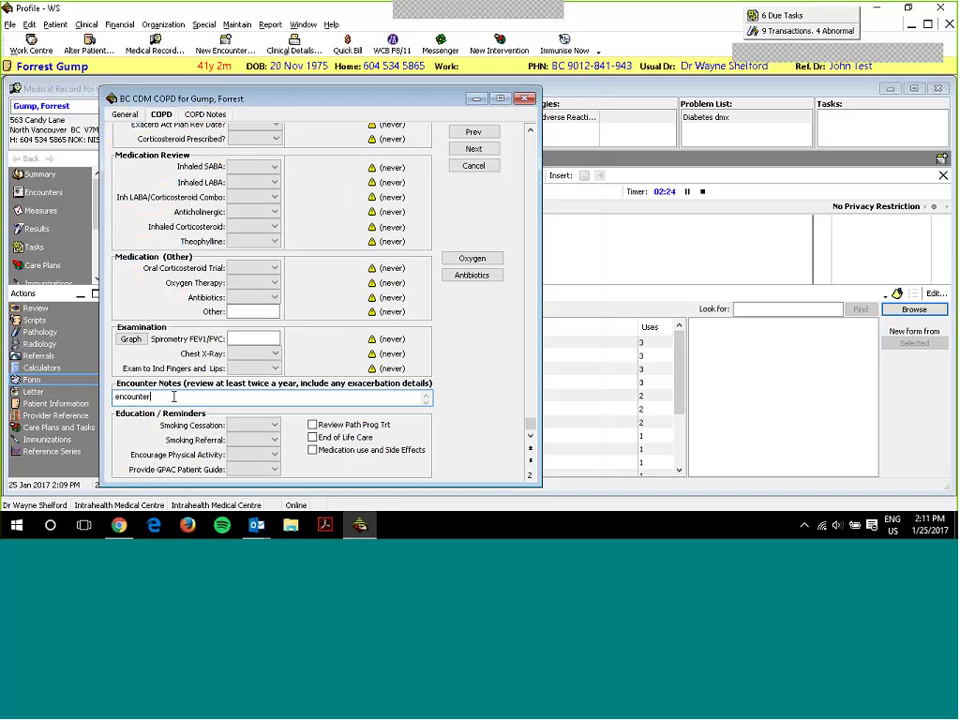
left_click(173, 397)
type("notes")
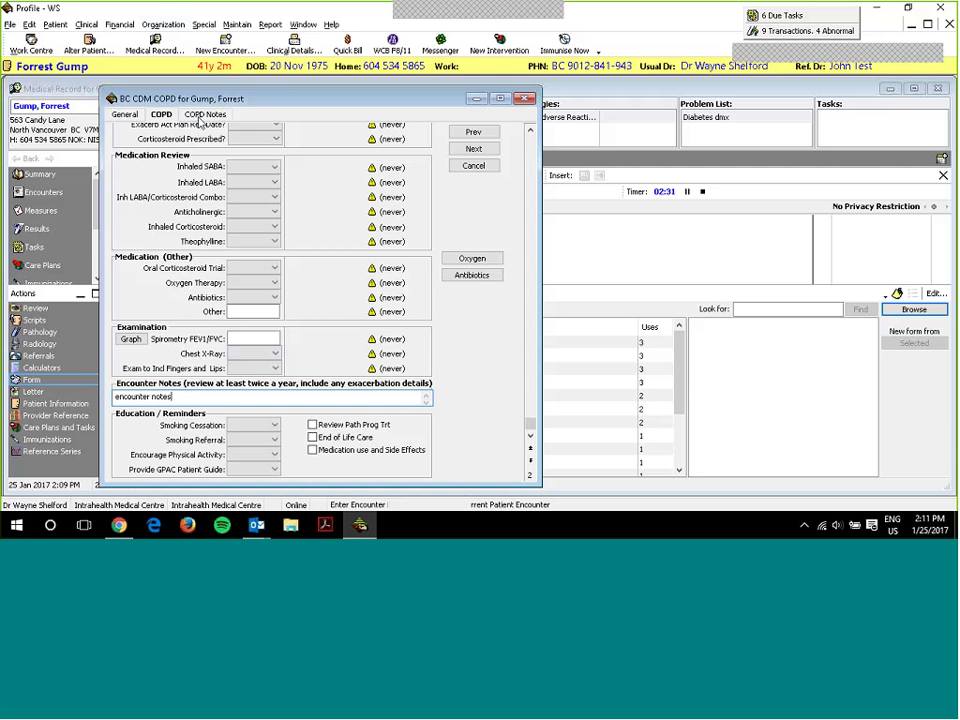
left_click(218, 115)
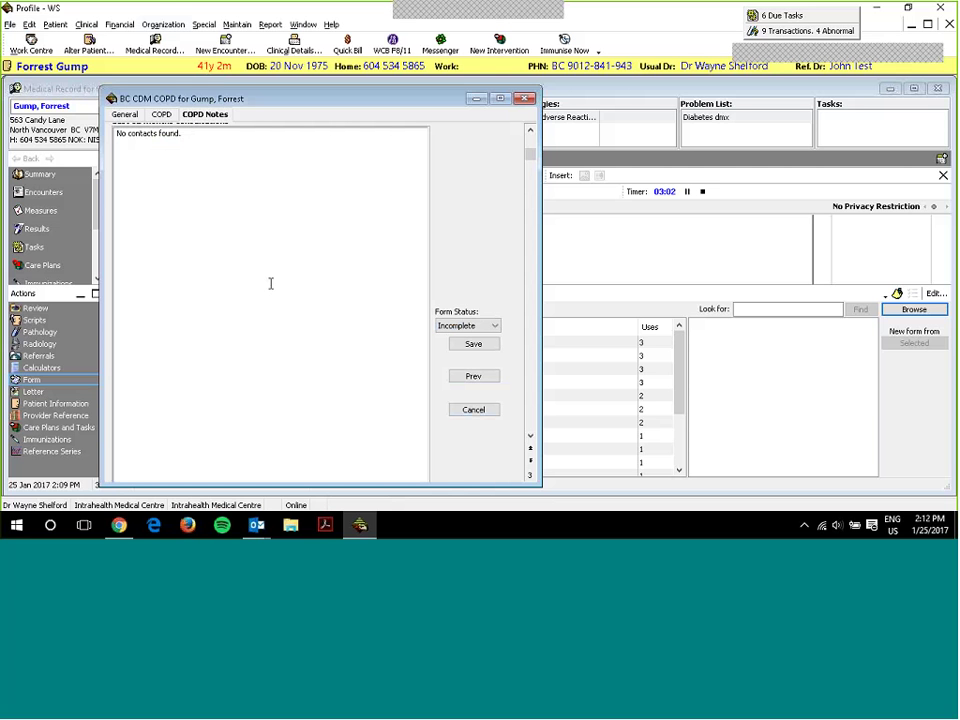
- Save the BC CDM COPD form and confirm inserting its information into the current encounter
left_click(474, 344)
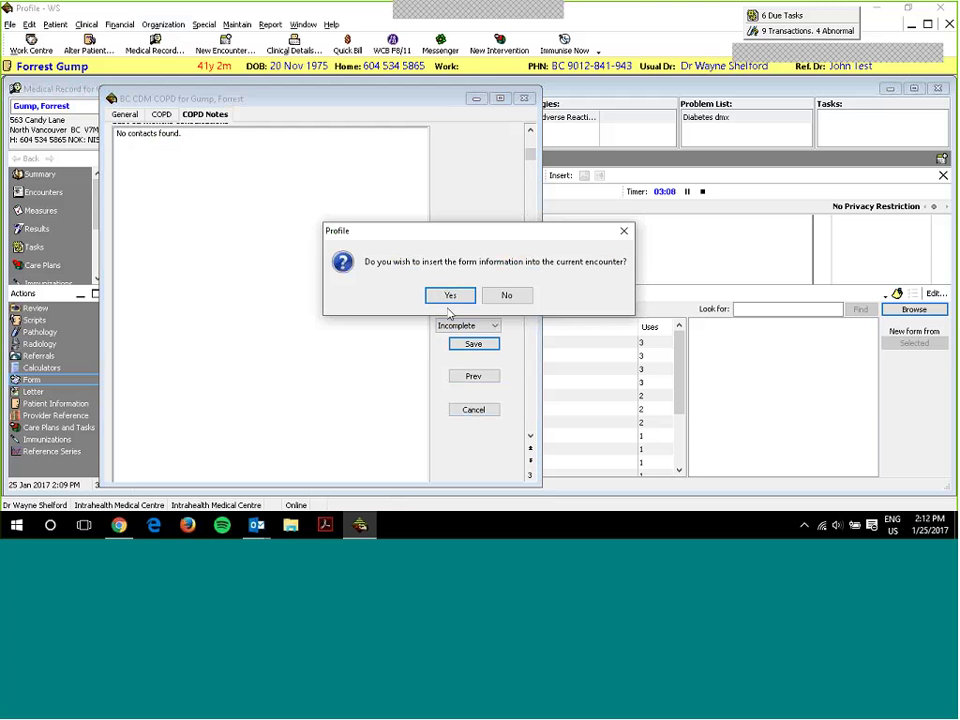
left_click(449, 296)
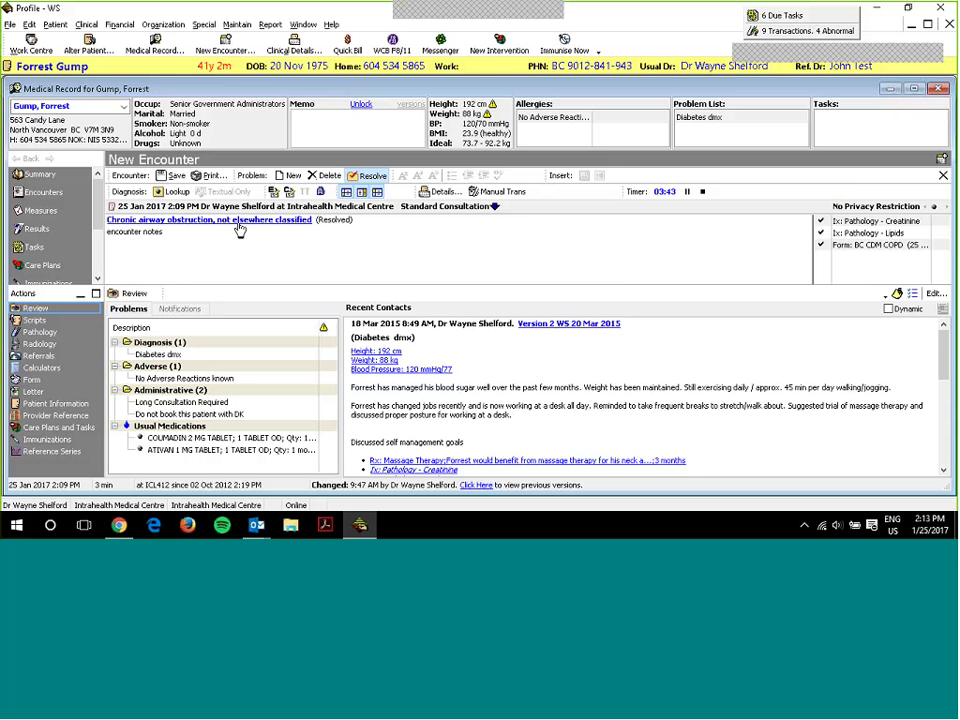
double_click(238, 222)
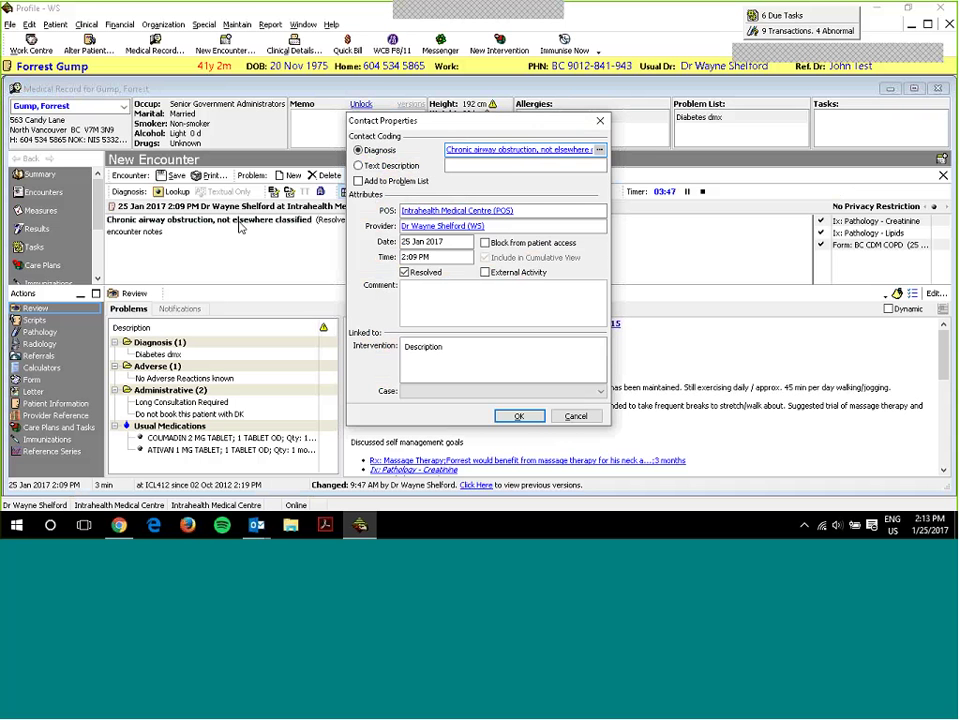
left_click(505, 148)
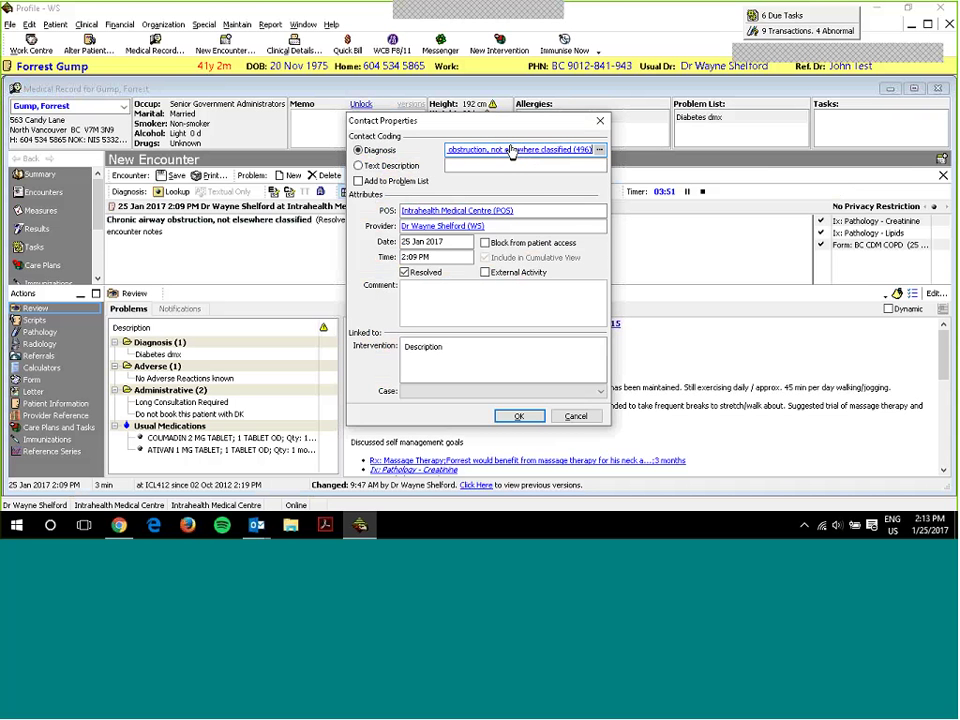
left_click(600, 121)
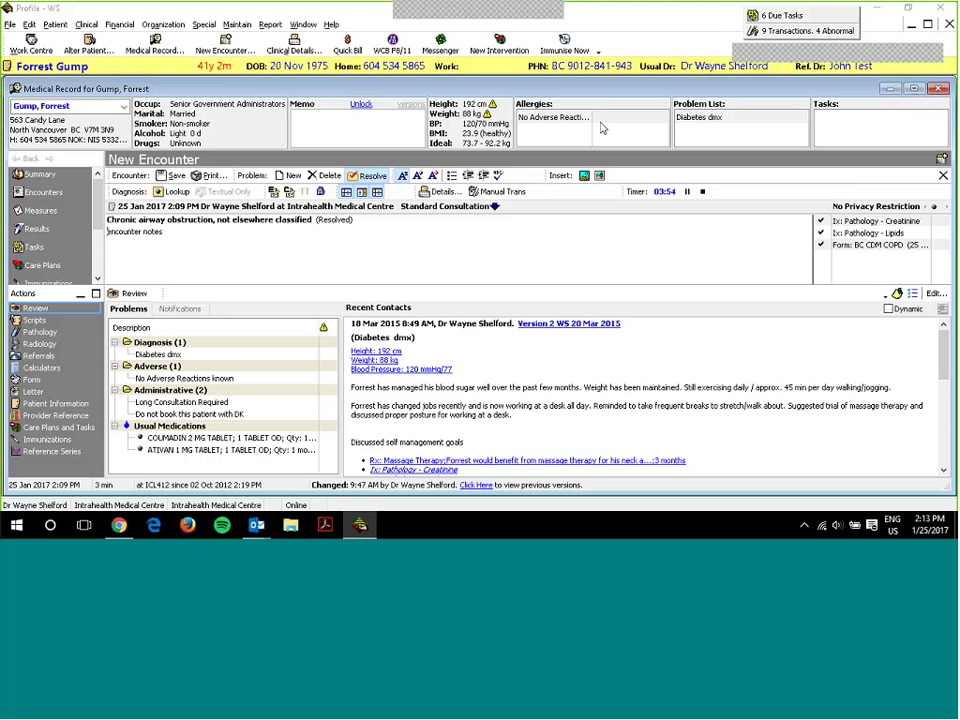
left_click(164, 231)
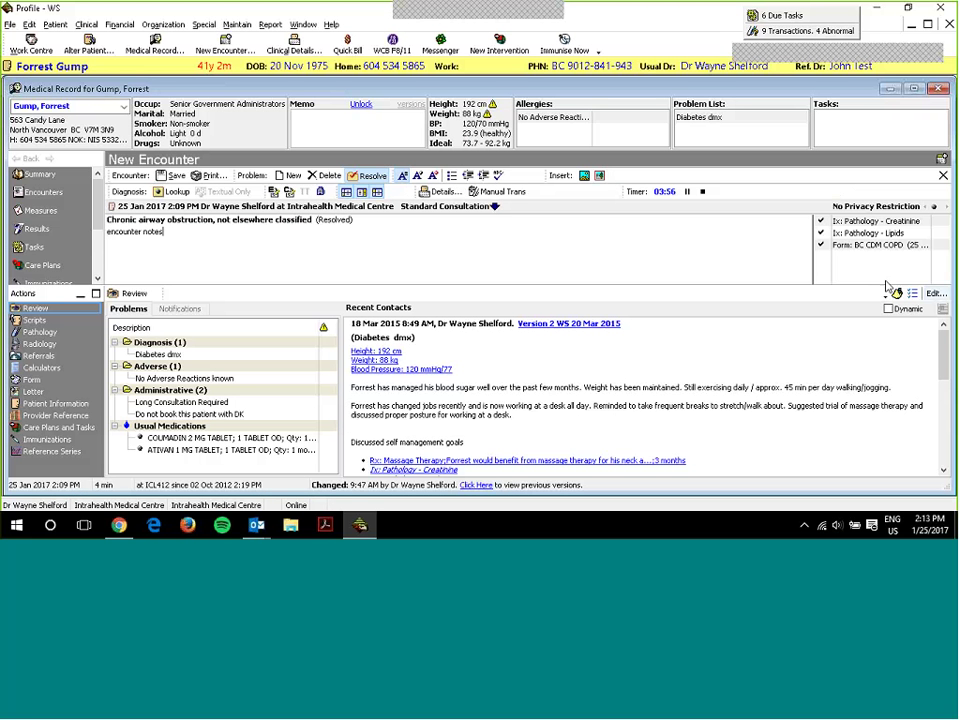
left_click(856, 258)
left_click(858, 234)
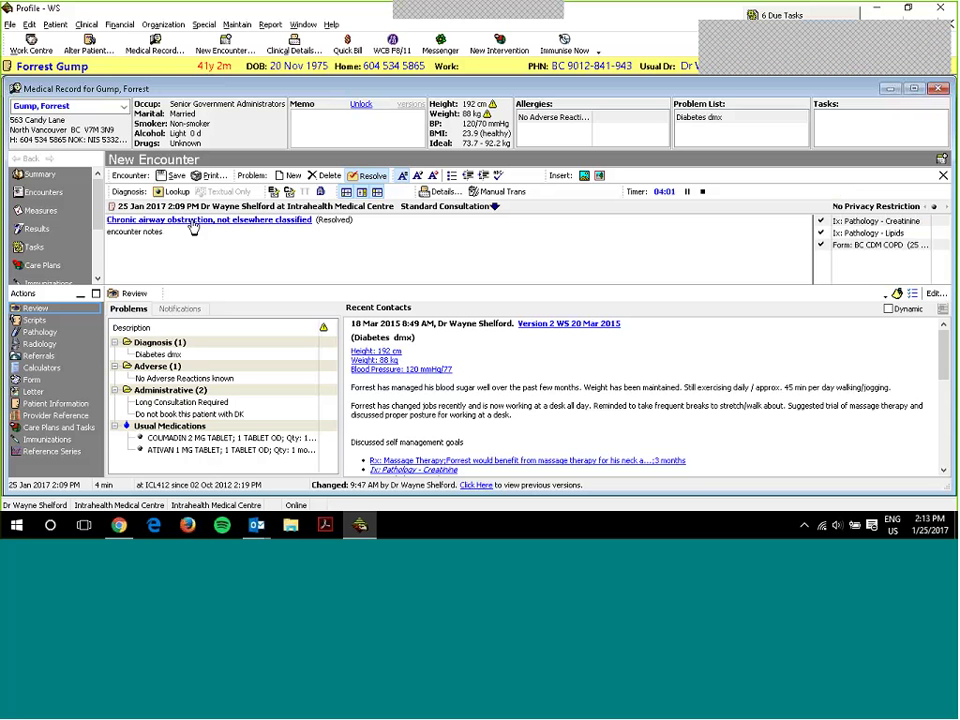
left_click(218, 237)
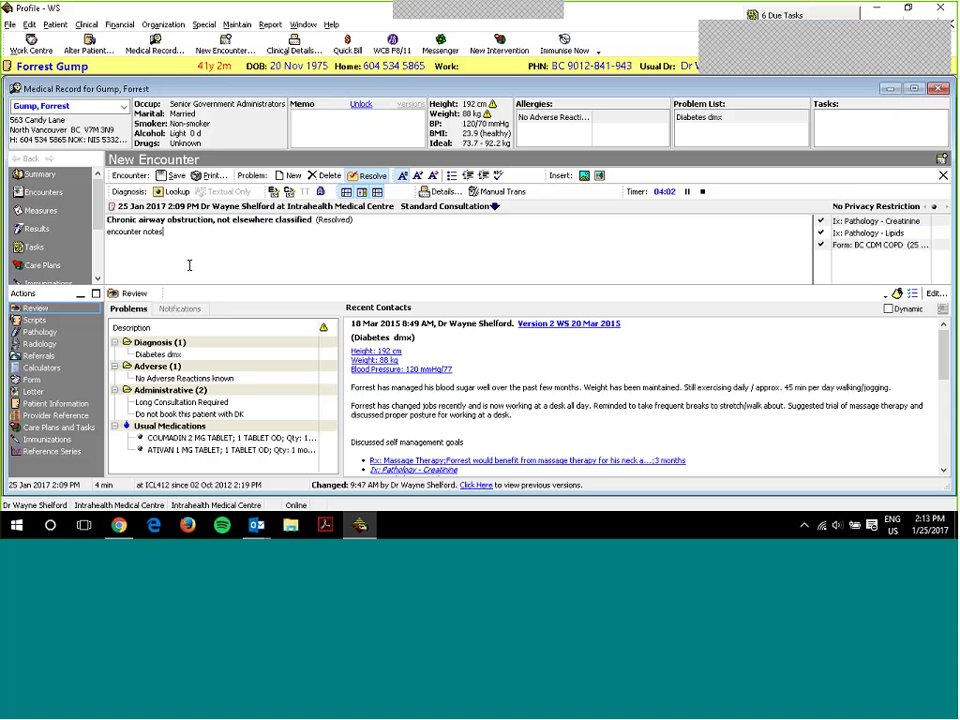
- Open the encounter's Pathology orders and select the Lipids order, then clear the selection
left_click(40, 332)
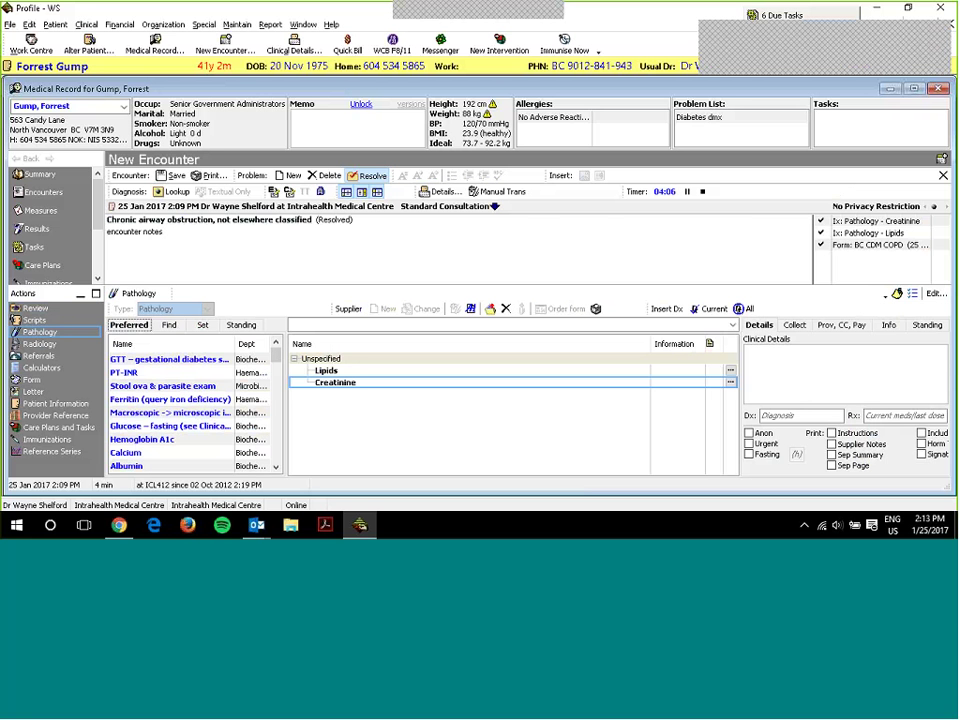
left_click(354, 370)
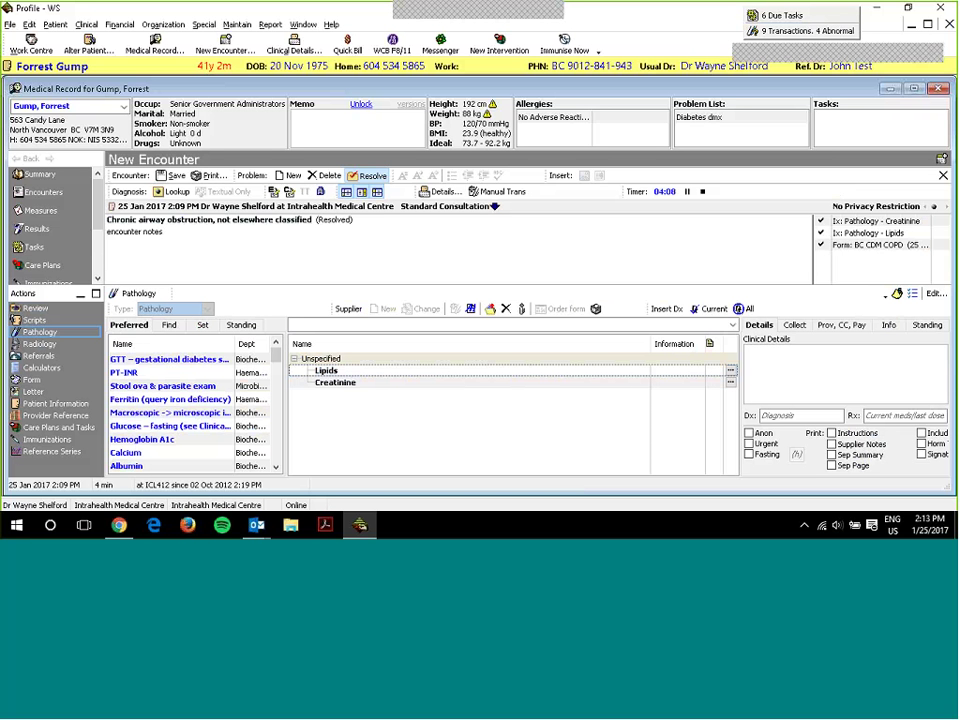
left_click(389, 408)
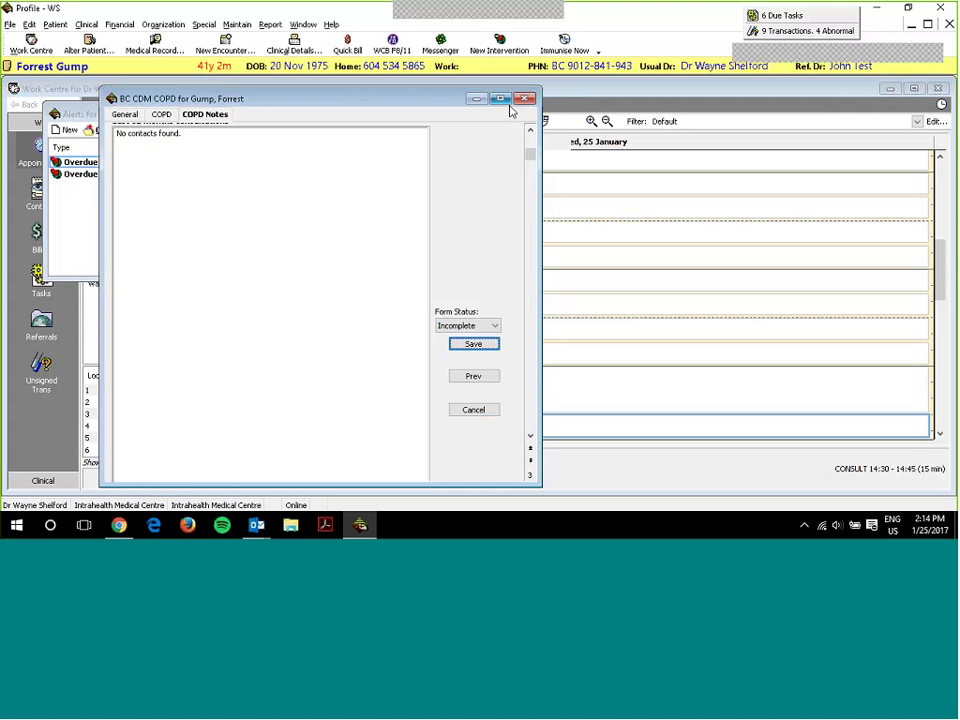
- Close the encounter and dismiss the Alerts window to return to the 25 Jan 2017 appointments
left_click(524, 99)
left_click(503, 113)
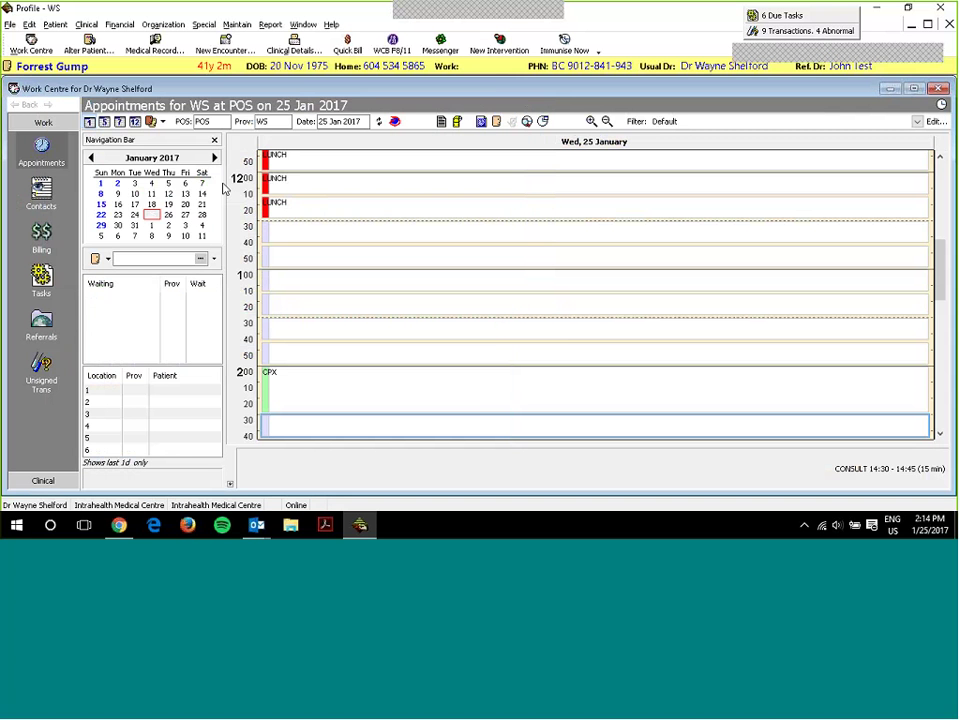
- Start a new encounter for the selected patient and show the available form templates
left_click(224, 47)
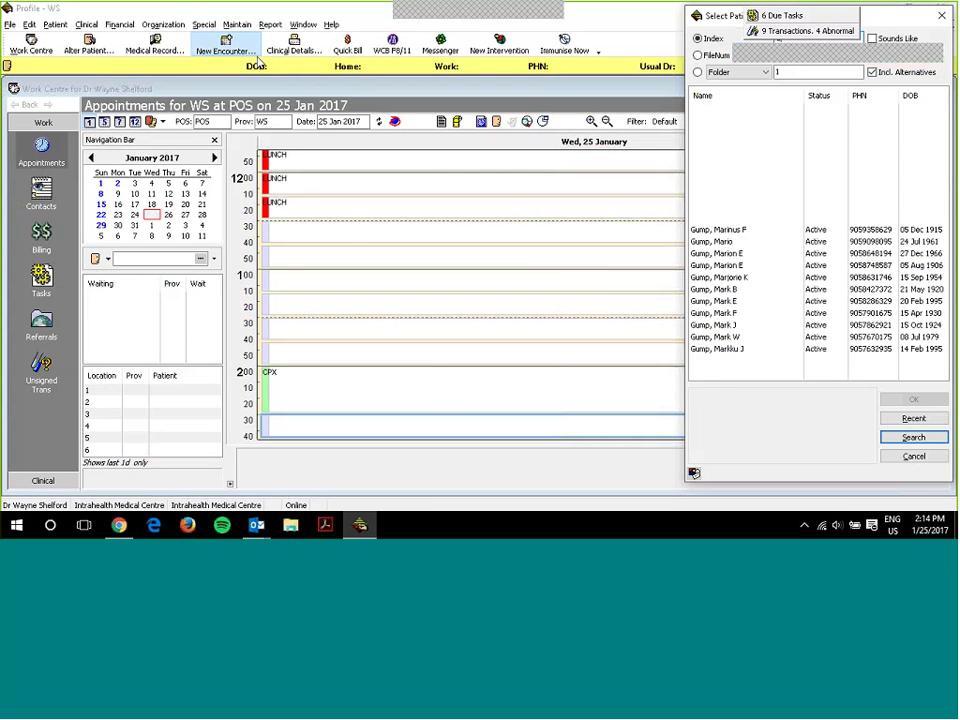
key("Return")
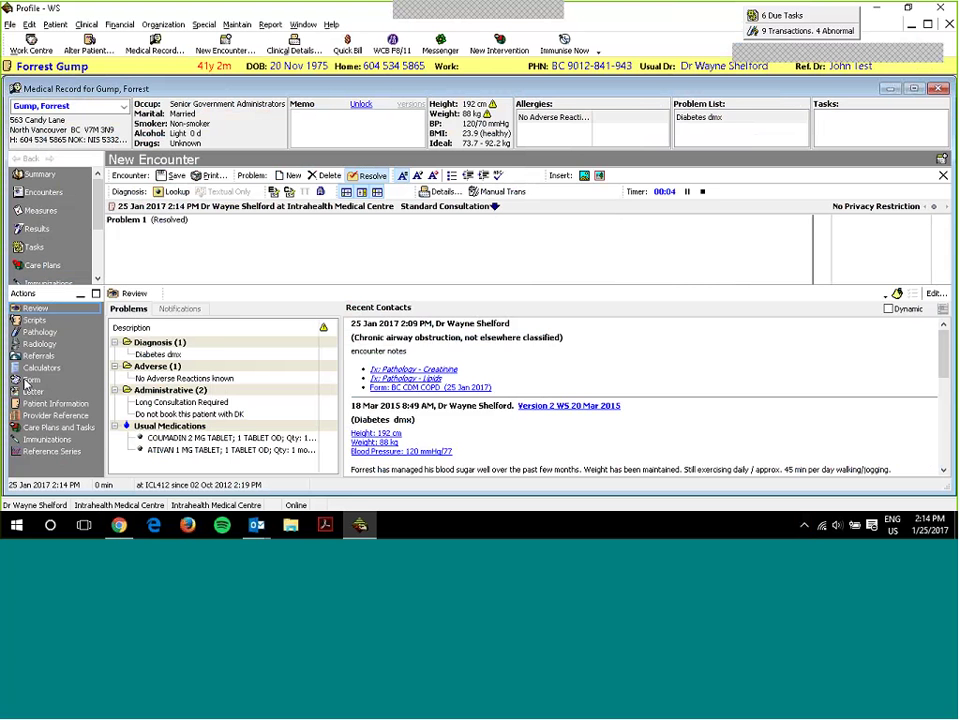
left_click(29, 380)
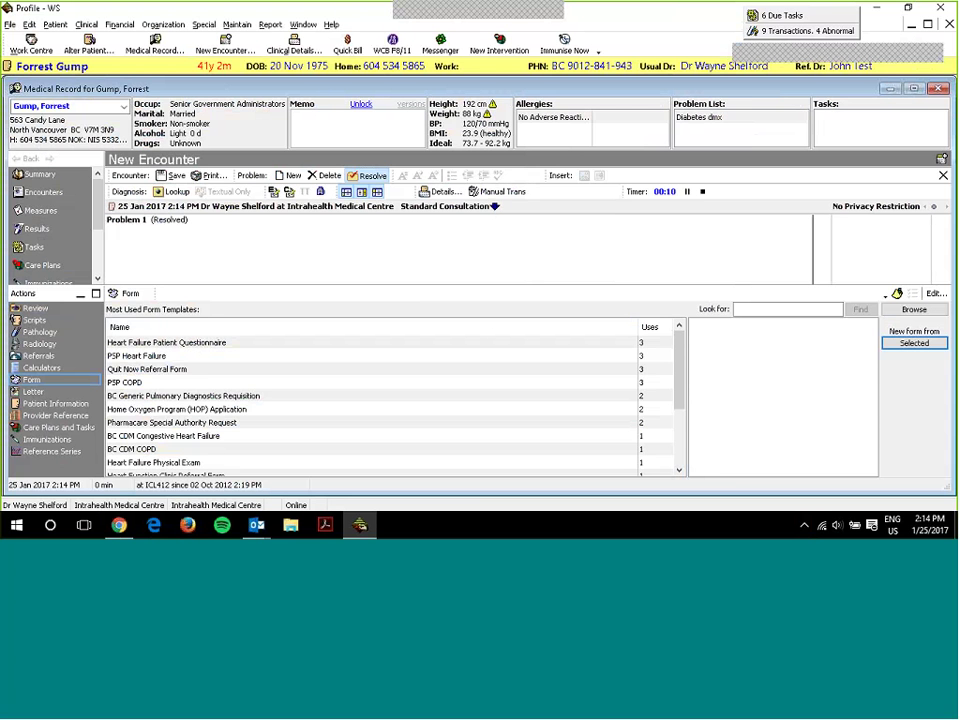
- Search the form templates for 'psp copd' to find the PSP COPD form
key("shift+Tab")
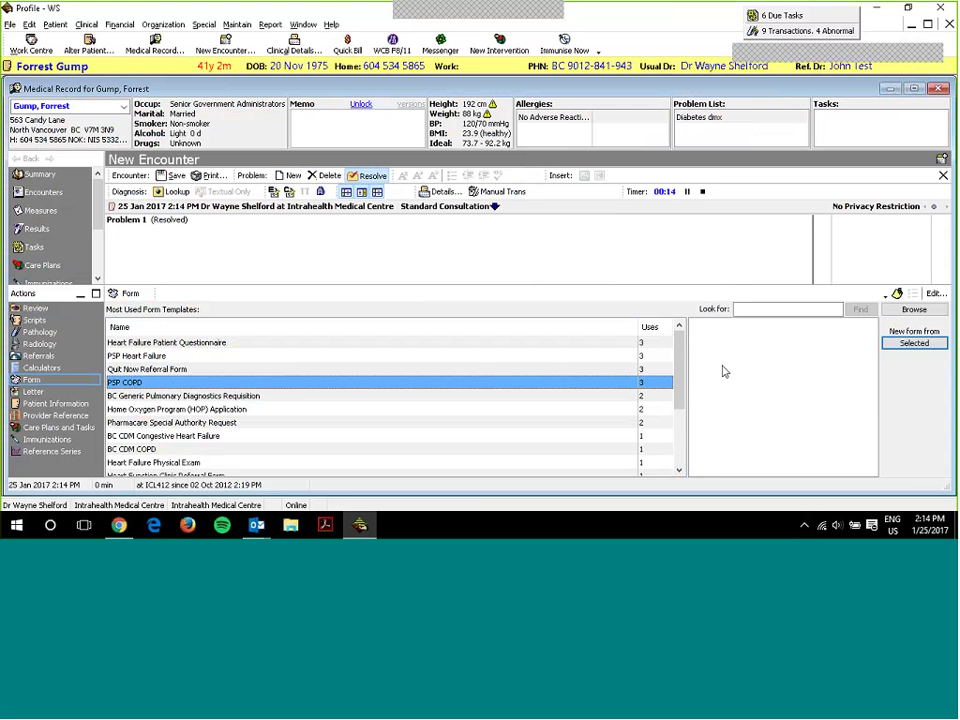
left_click(740, 310)
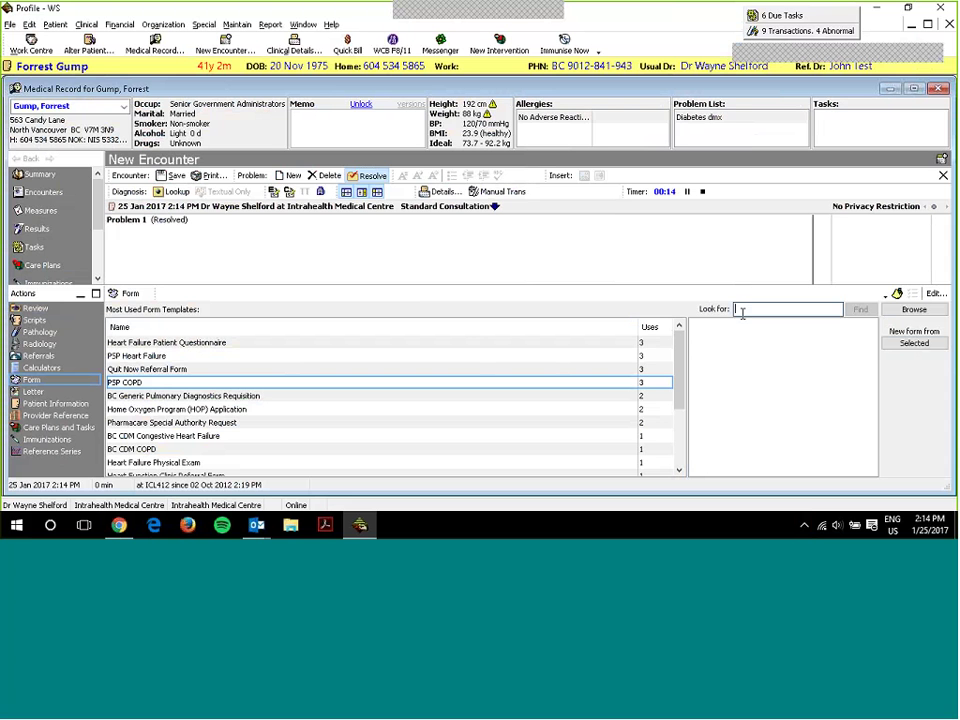
type("psp copd")
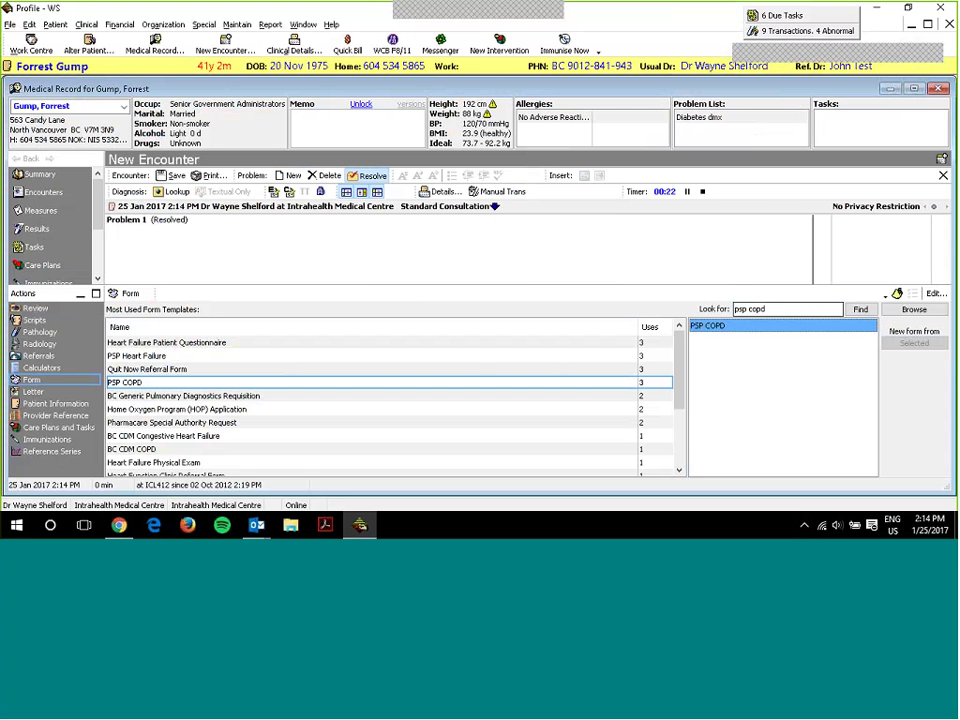
key("Return")
key("Return")
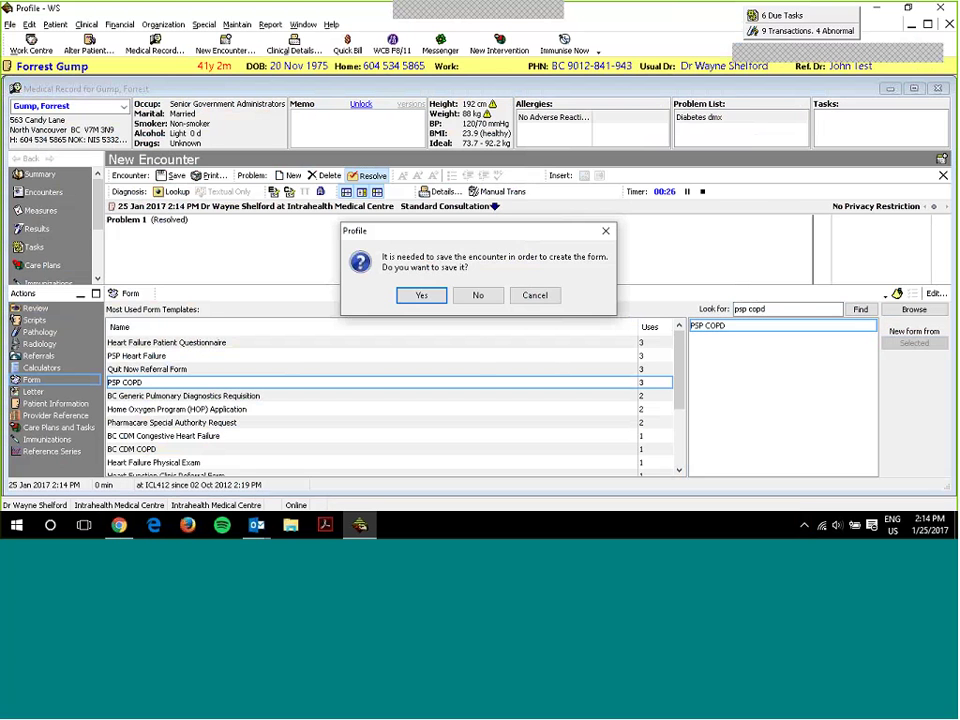
- Agree to save the encounter so PSP COPD opens, then reposition and enlarge its window
left_click(423, 297)
left_click_drag(253, 134, 226, 108)
left_click_drag(328, 422, 345, 468)
left_click_drag(320, 92, 310, 92)
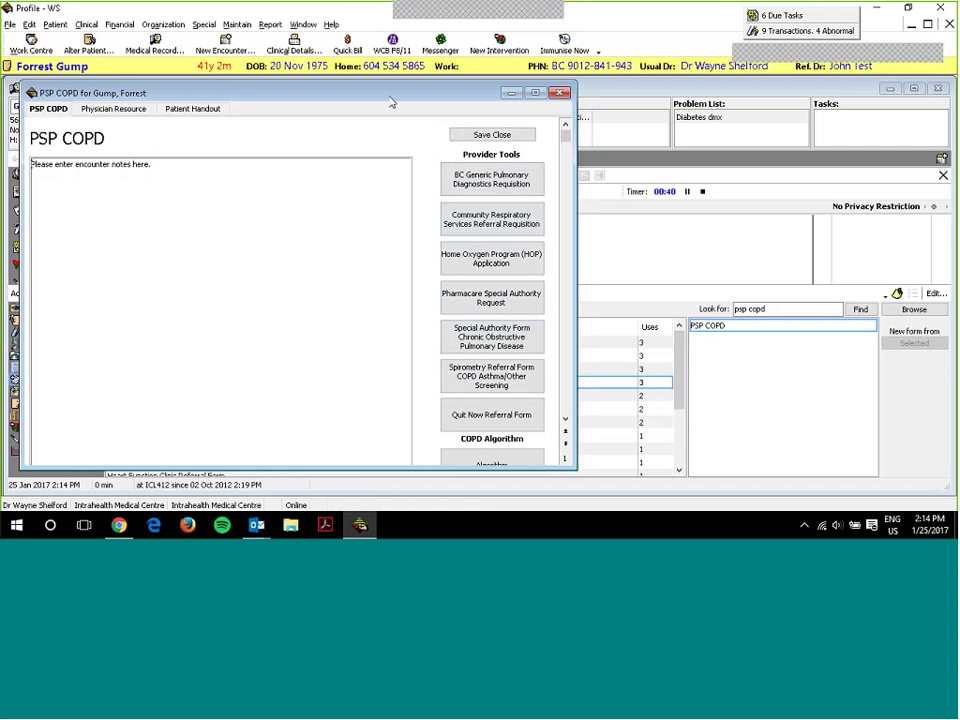
left_click_drag(392, 103, 418, 125)
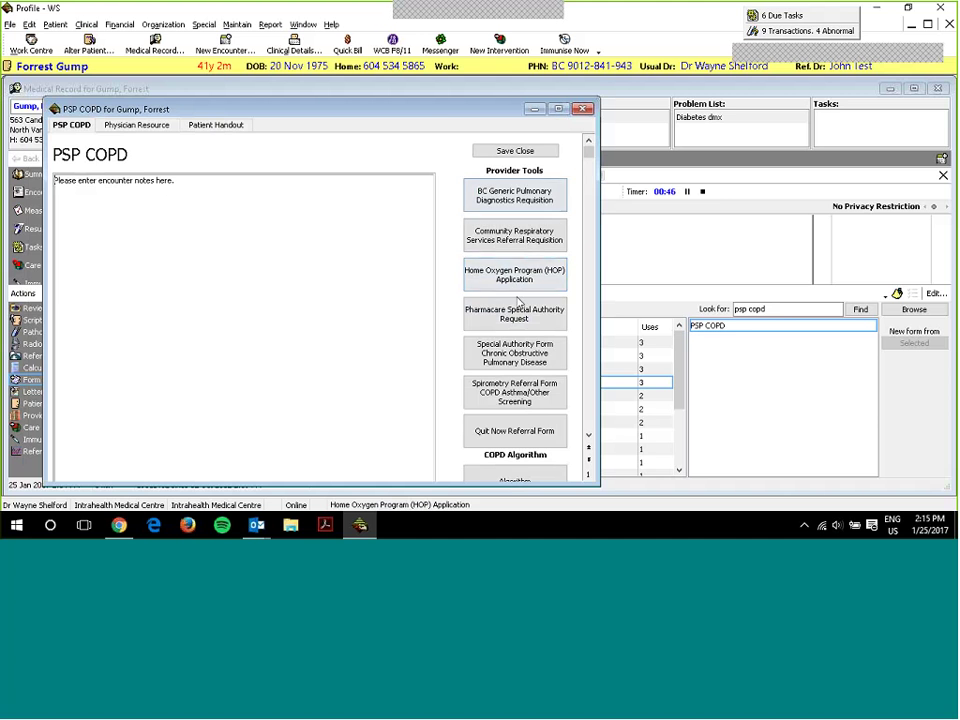
left_click_drag(320, 108, 392, 456)
- Search for 'home oxygen', browse the Practice Support Program > PSP COPD folder, cancel, and reopen PSP COPD
left_click(780, 309)
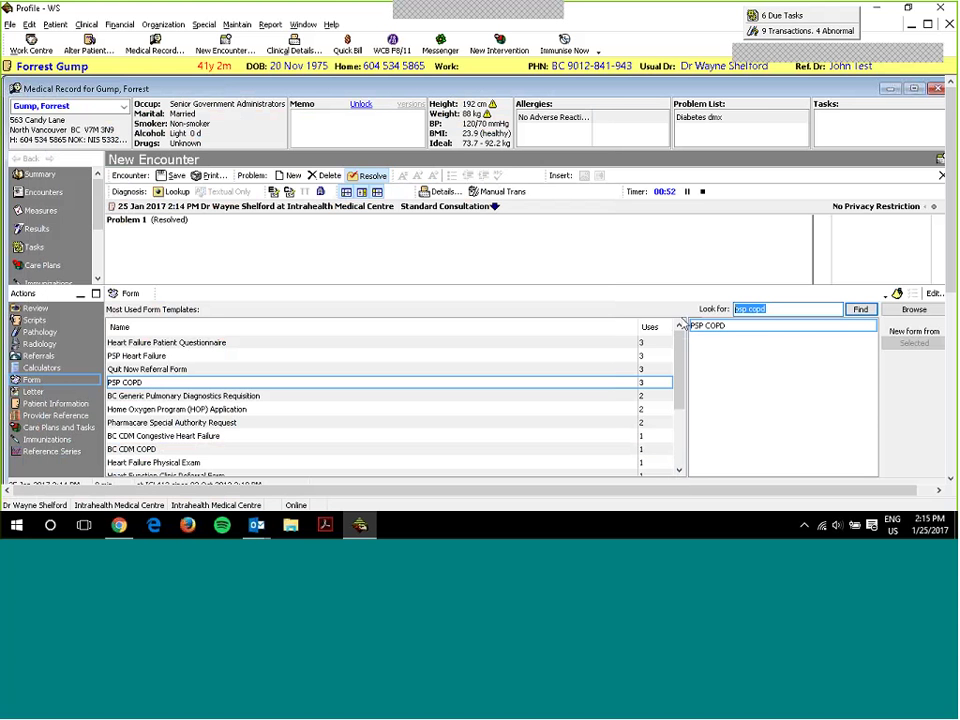
type("home oxygen")
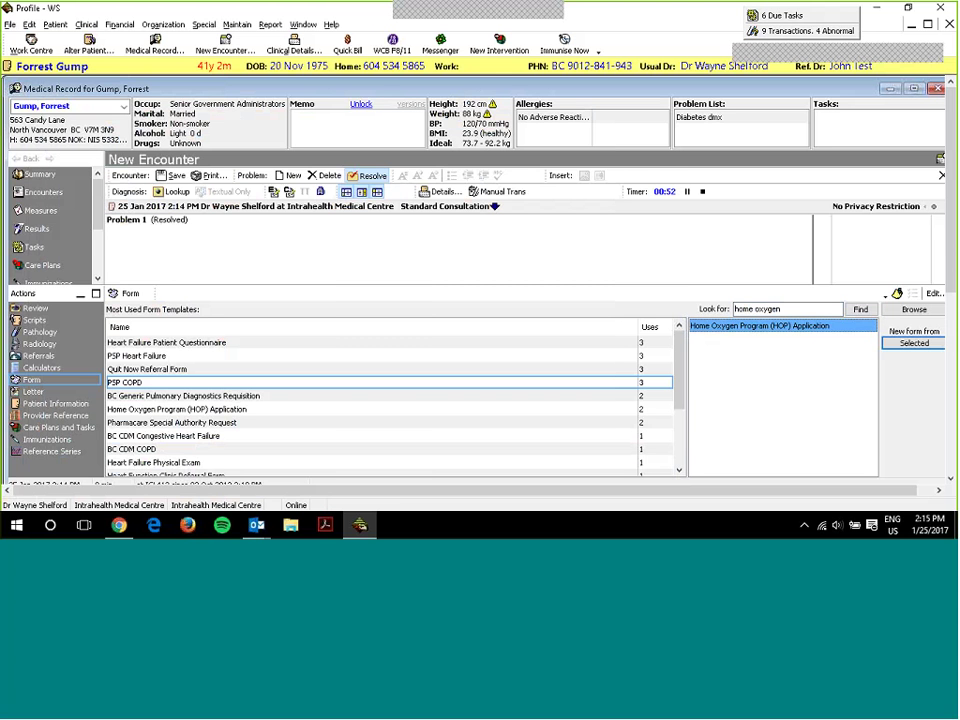
left_click(914, 310)
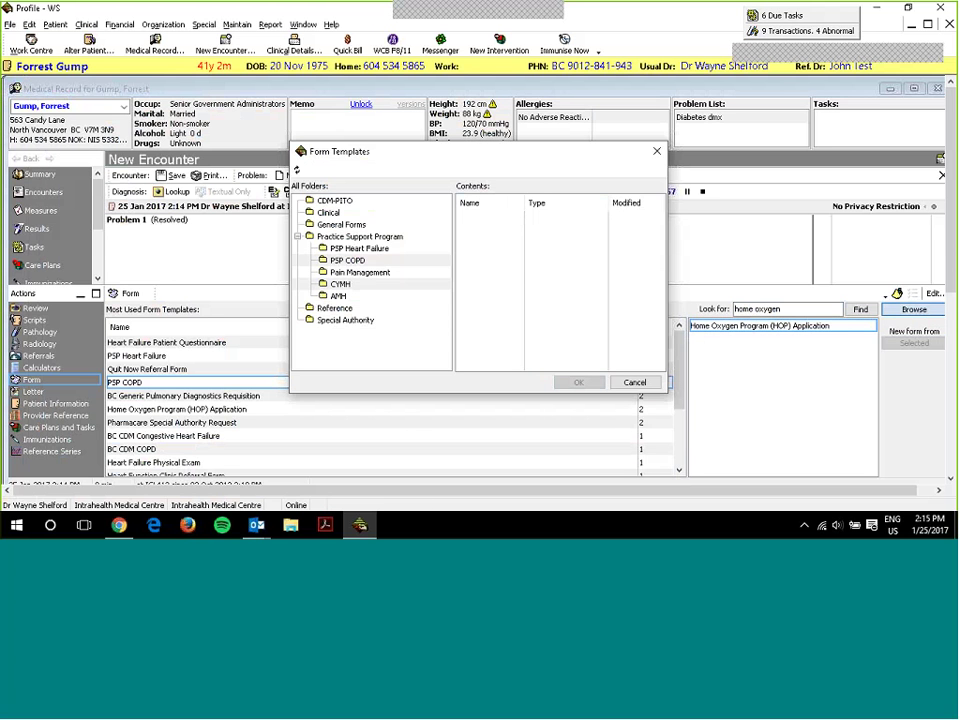
double_click(335, 237)
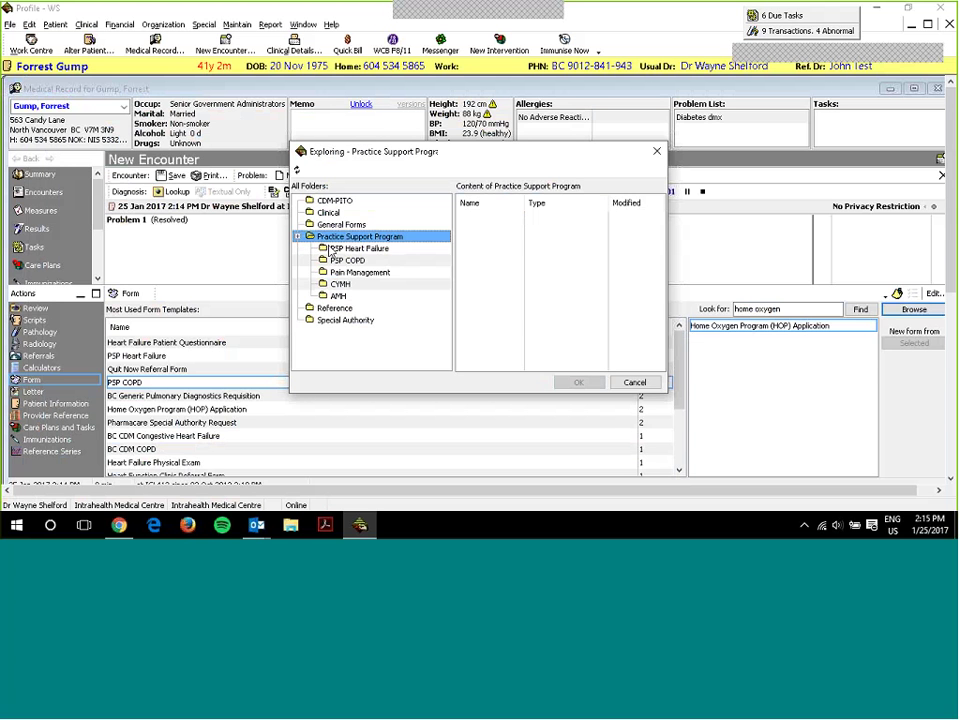
left_click(344, 261)
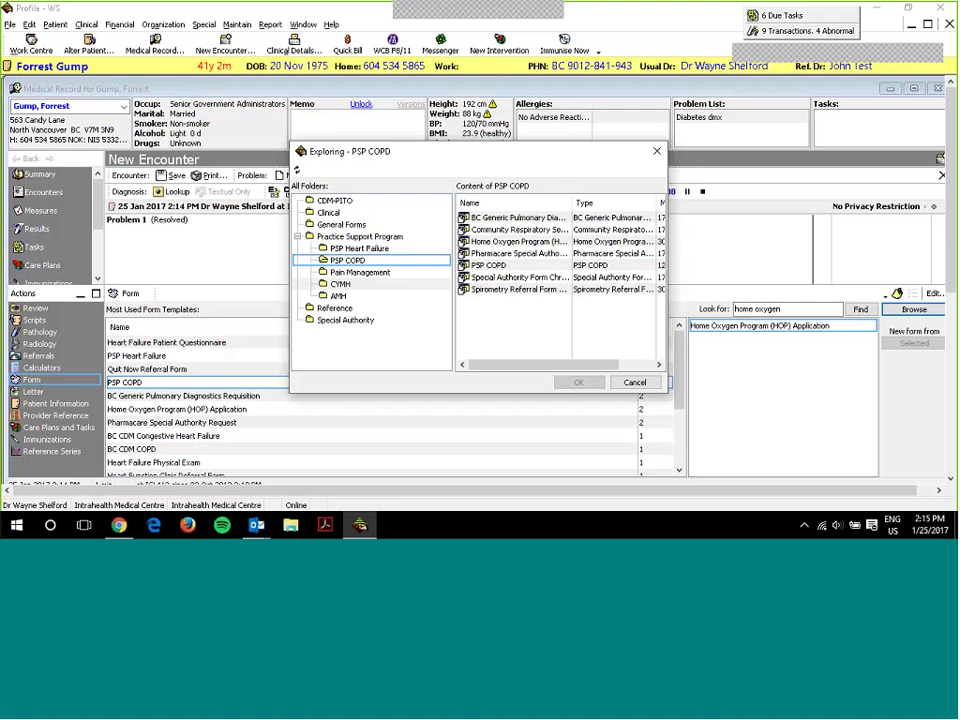
left_click(634, 382)
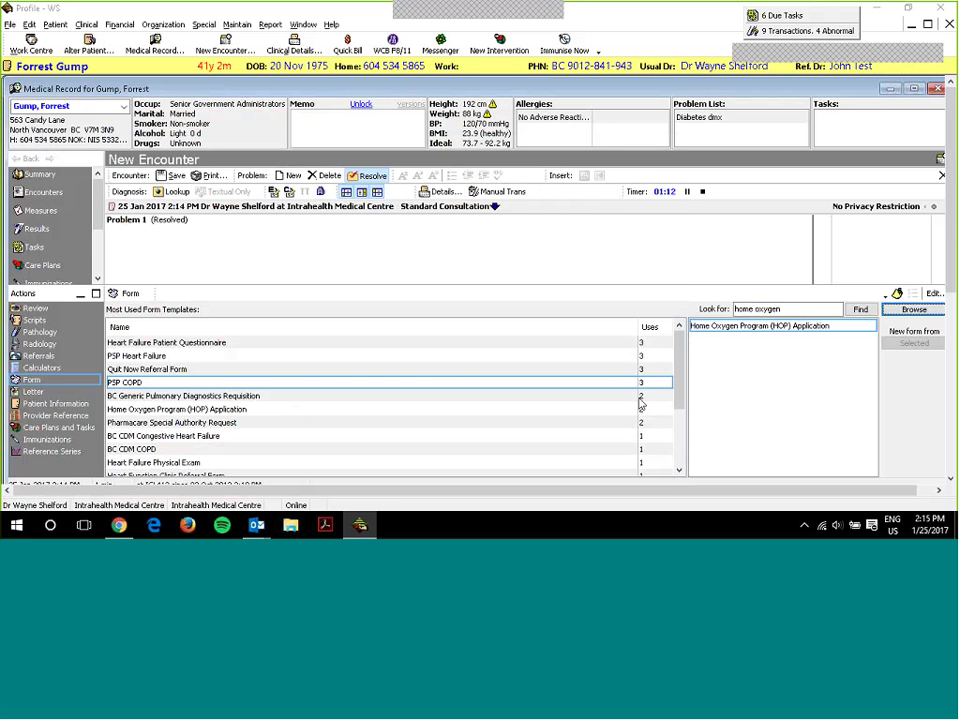
double_click(450, 384)
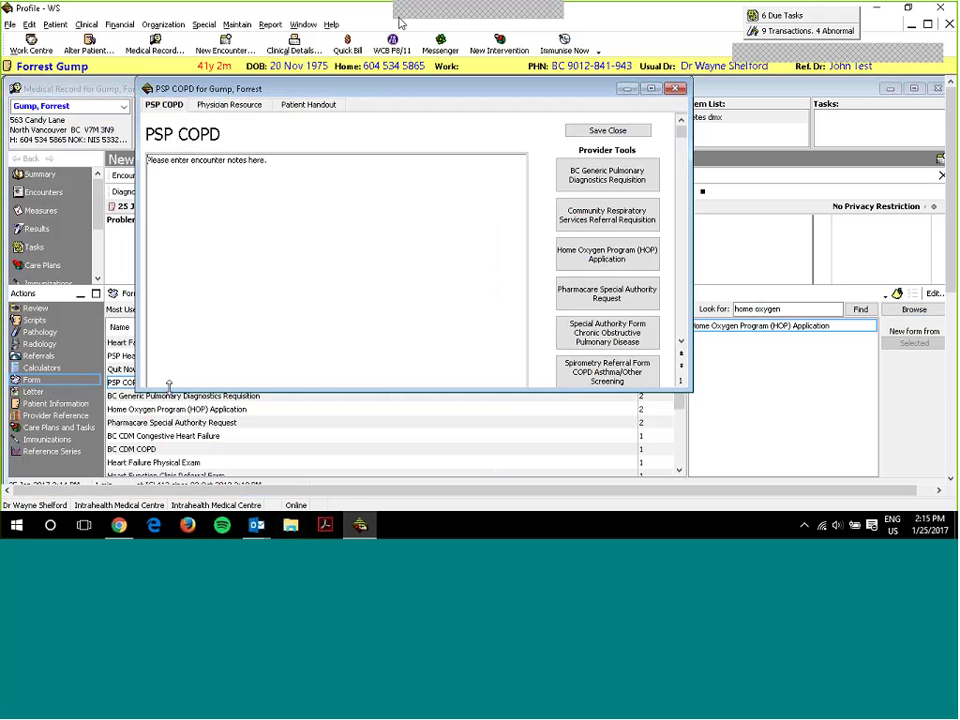
- Move the PSP COPD form left, stretch it taller, and open the BC Generic Pulmonary Diagnostics Requisition
left_click_drag(380, 92, 271, 94)
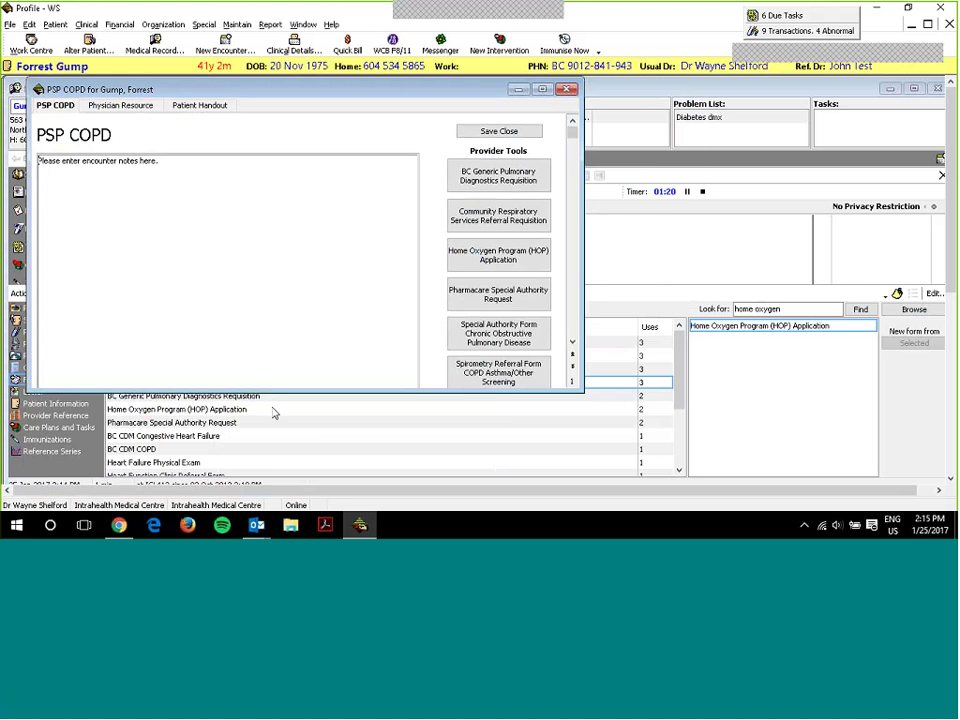
left_click_drag(279, 391, 300, 466)
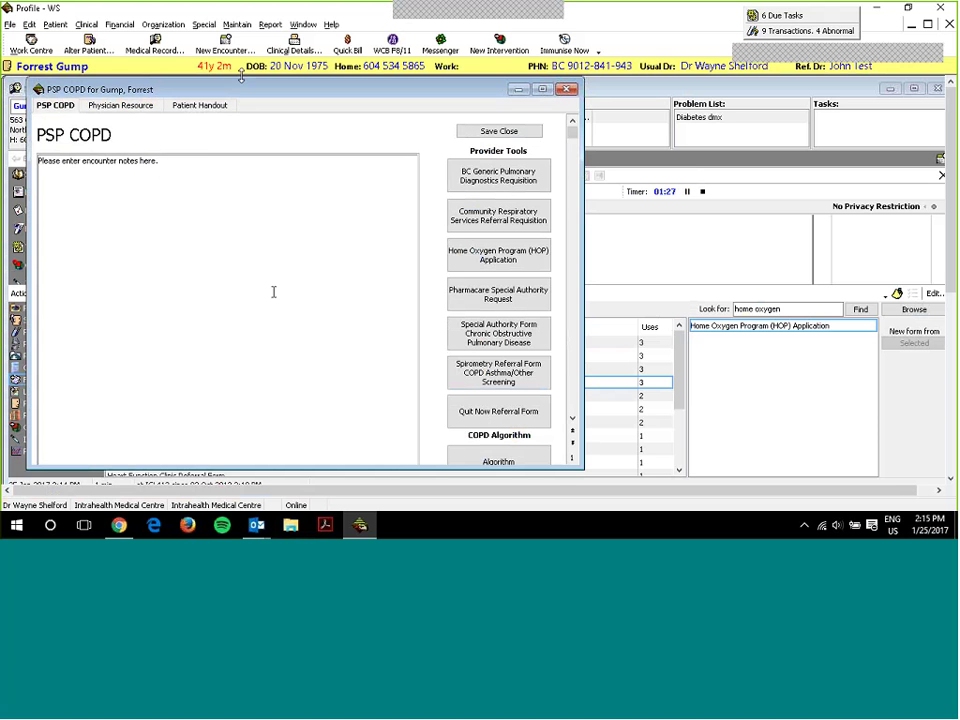
left_click_drag(237, 96, 225, 103)
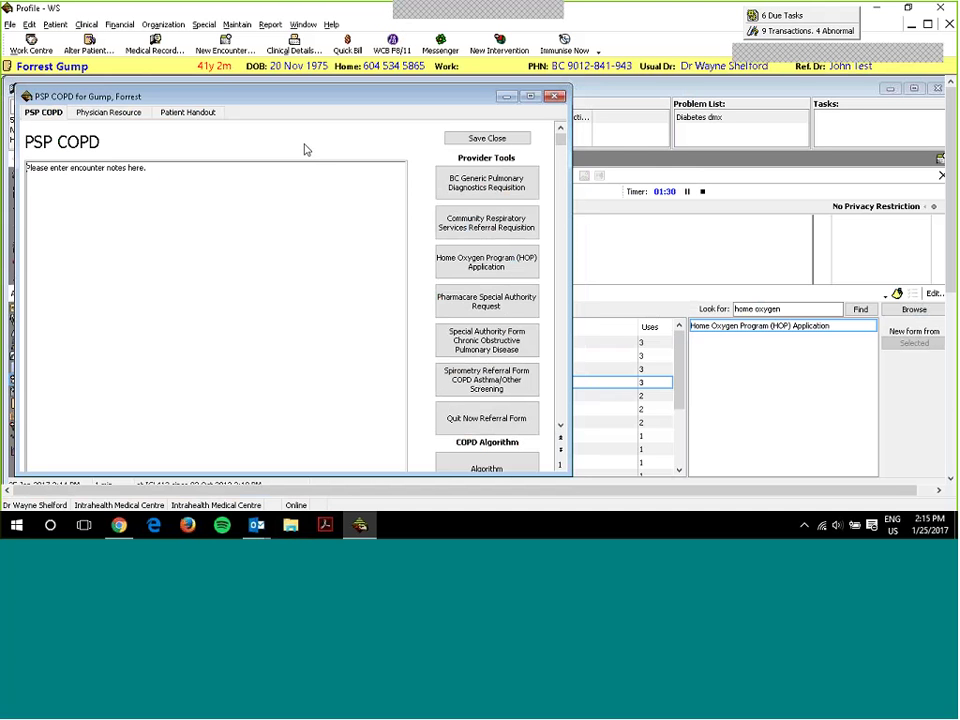
left_click(389, 98)
left_click_drag(389, 98, 385, 93)
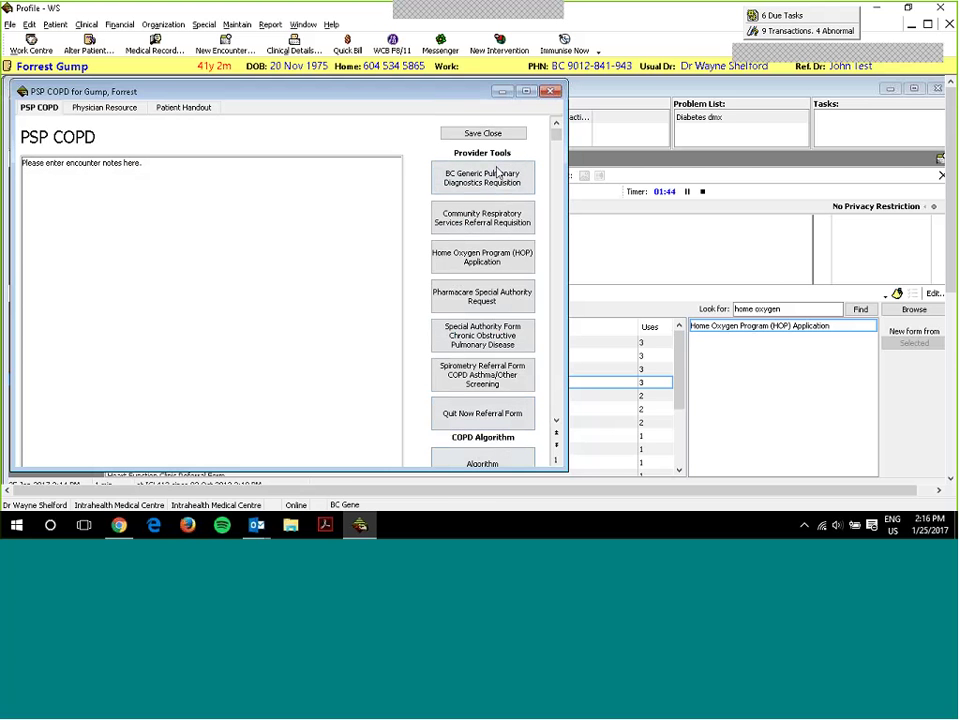
left_click(500, 176)
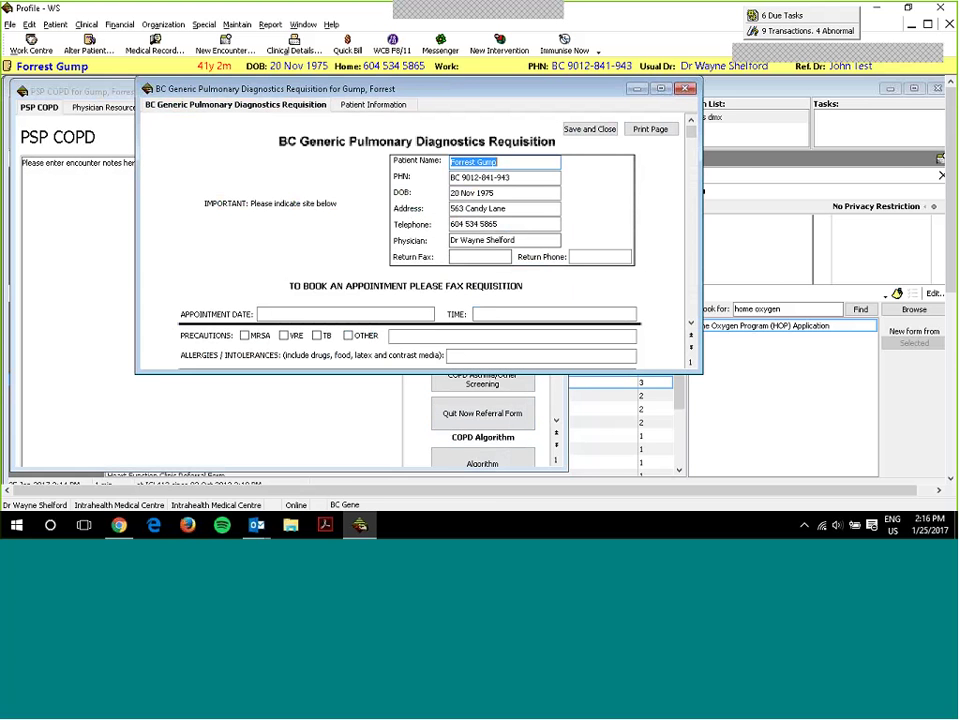
- Enlarge and move the prefilled pulmonary requisition, scroll through it, and save it to the encounter
left_click_drag(483, 372, 483, 484)
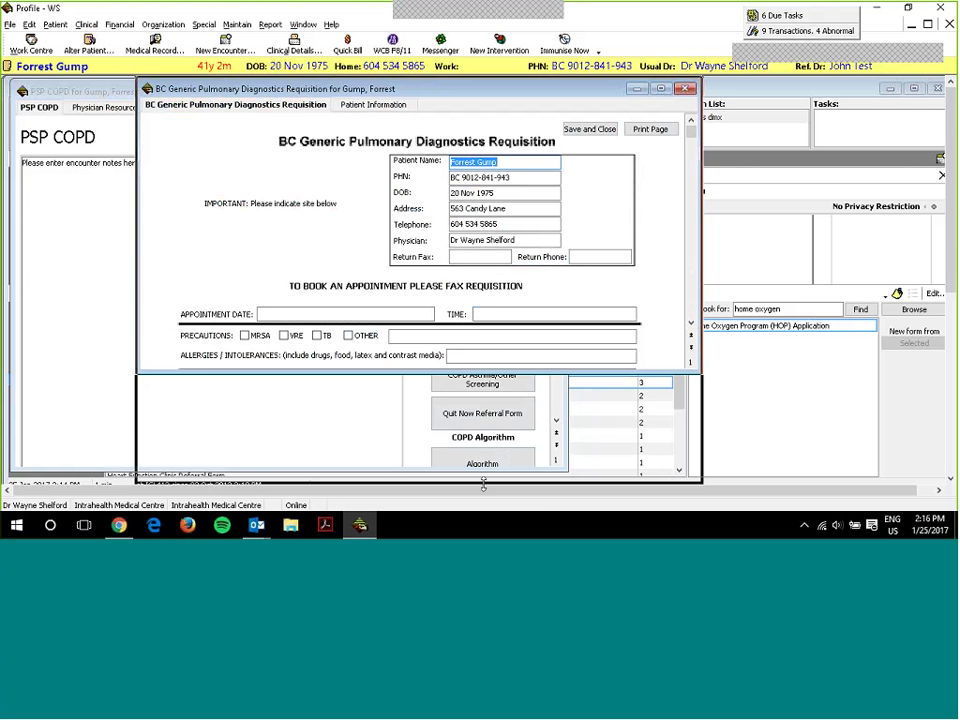
left_click_drag(383, 88, 300, 94)
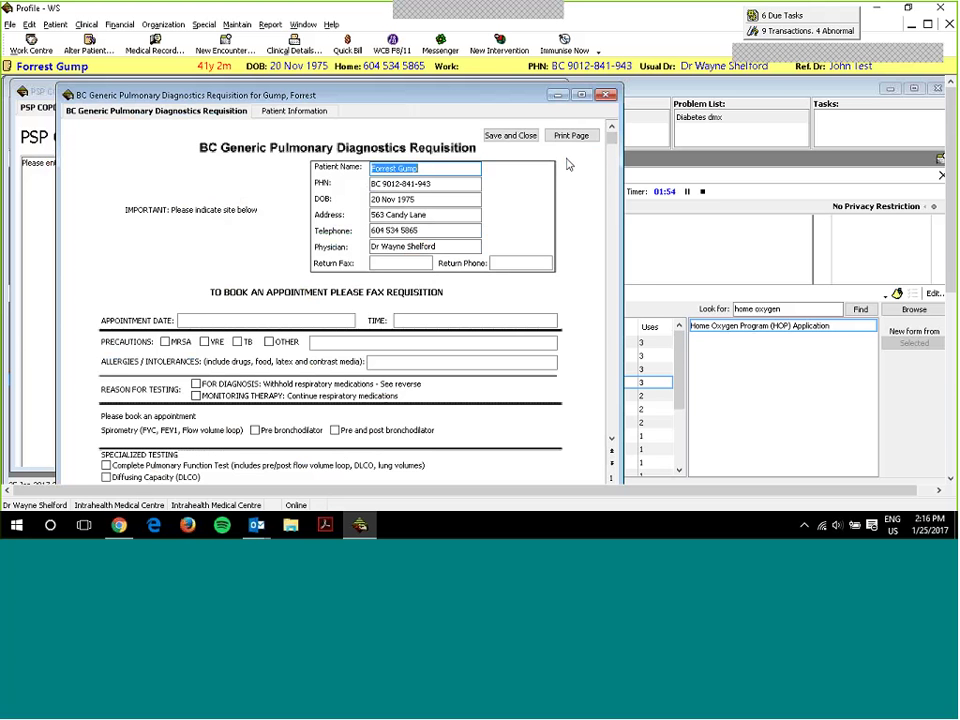
left_click_drag(611, 140, 605, 428)
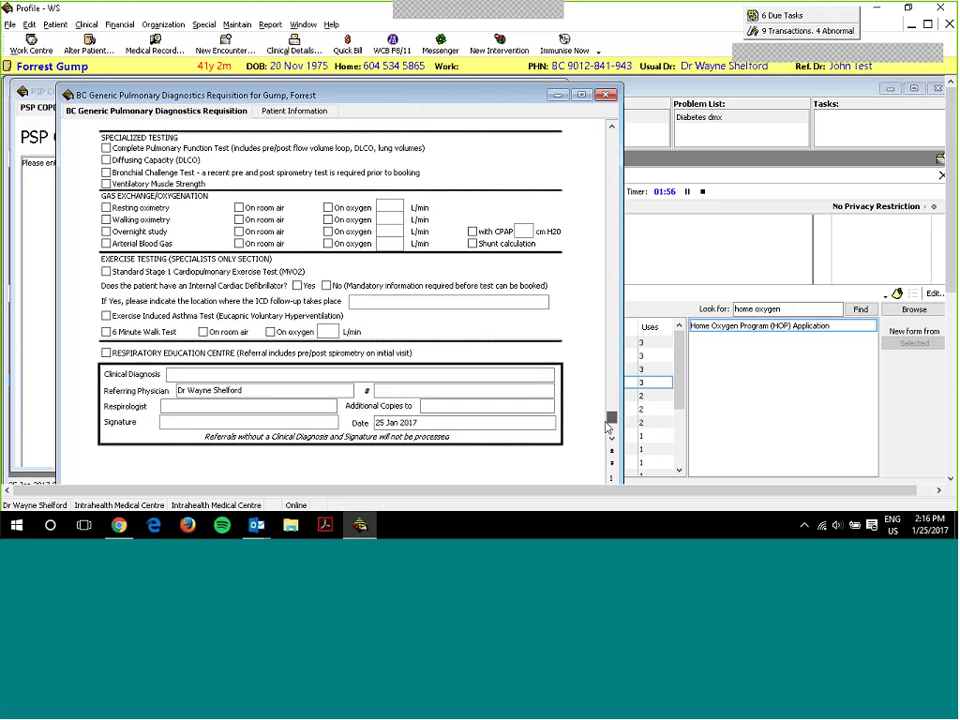
scroll(487, 357, "up", 10)
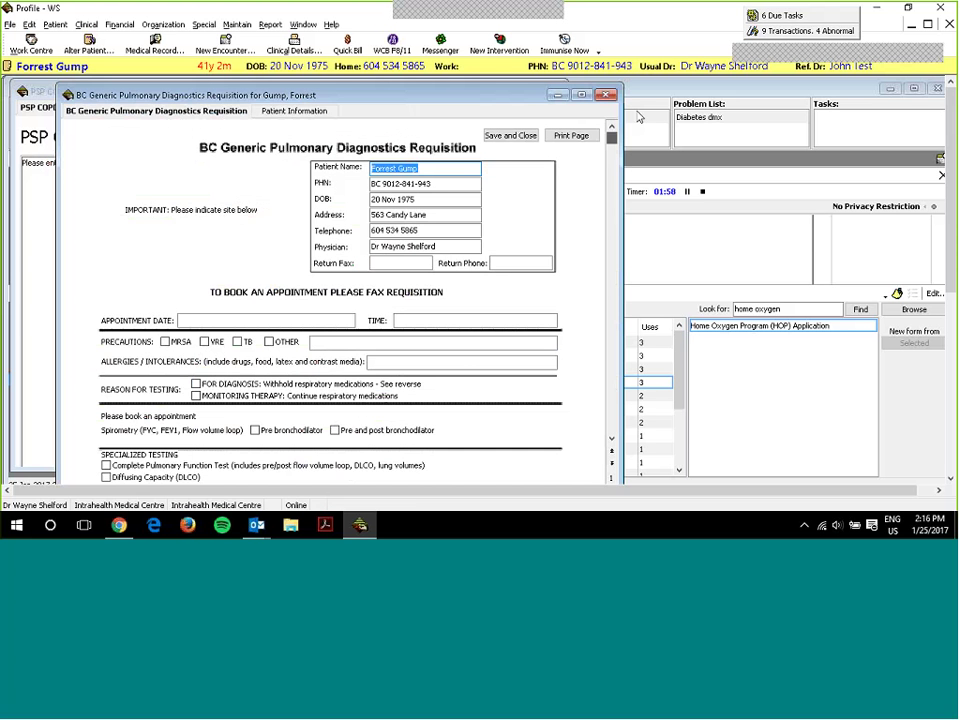
left_click(522, 140)
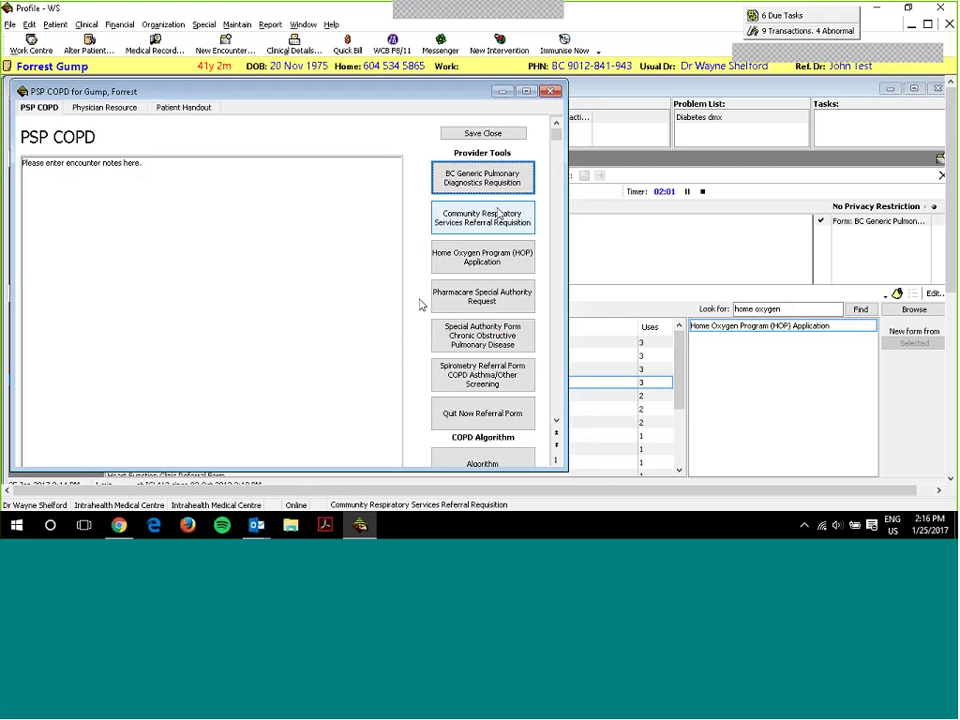
- Open the Community Respiratory Services Referral Requisition and enlarge its window
left_click(467, 228)
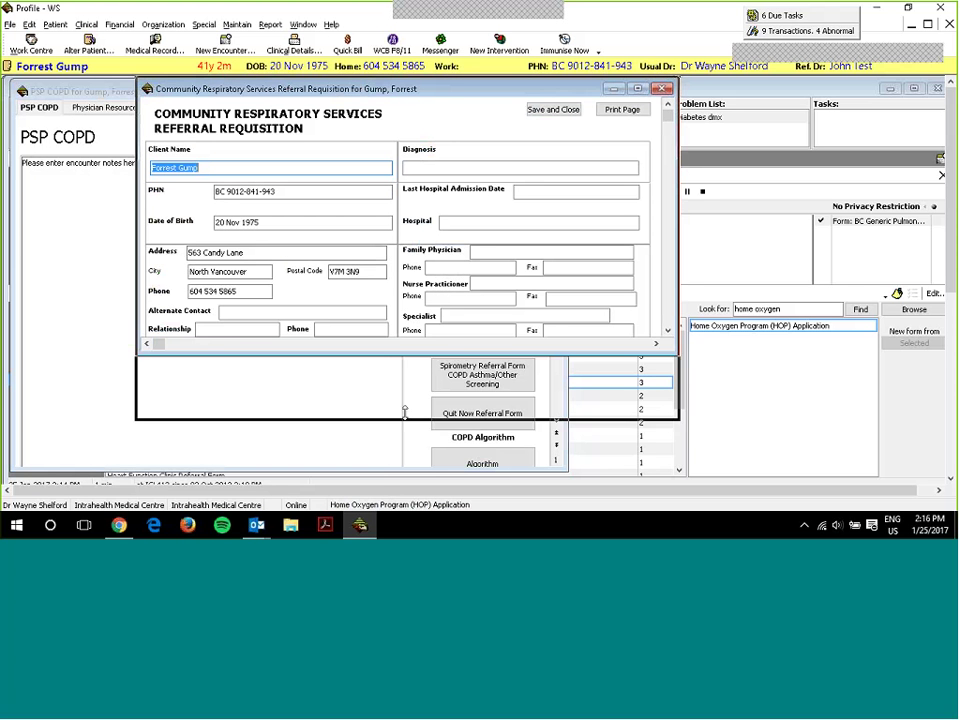
left_click_drag(462, 355, 462, 455)
left_click_drag(400, 88, 310, 88)
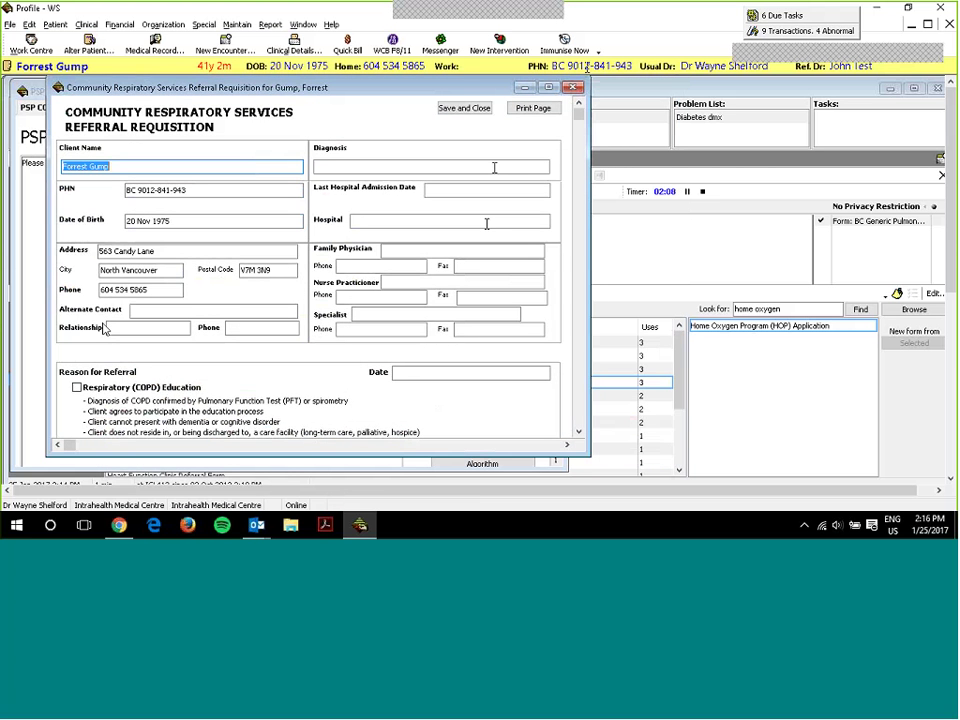
- Look through the prefilled referral, close it unsaved, and open the Home Oxygen Program application
scroll(487, 224, "down", 6)
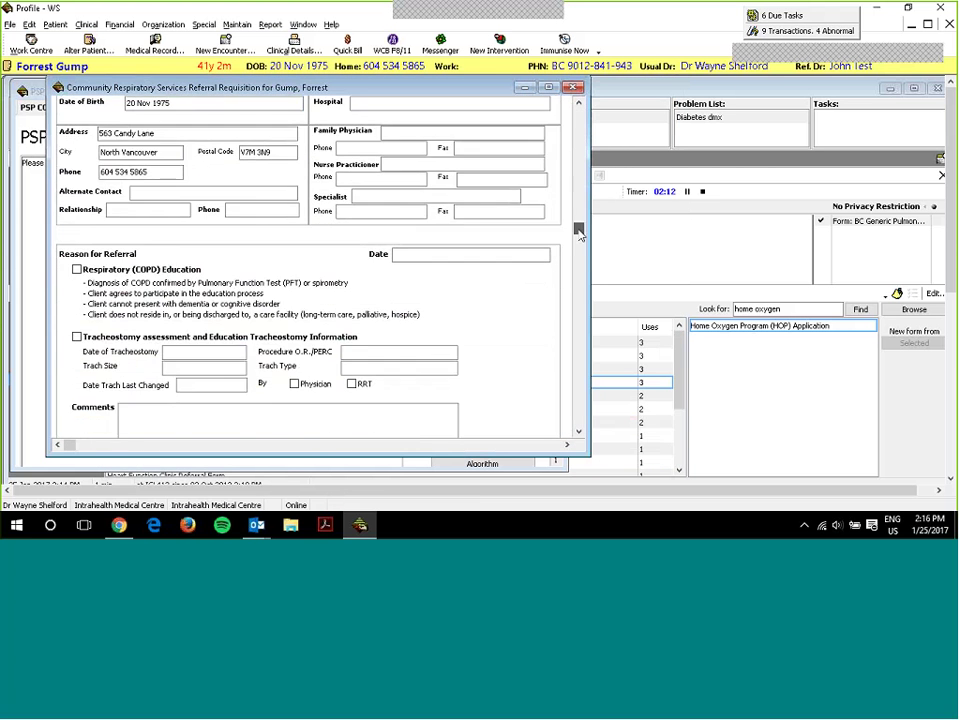
scroll(585, 314, "down", 5)
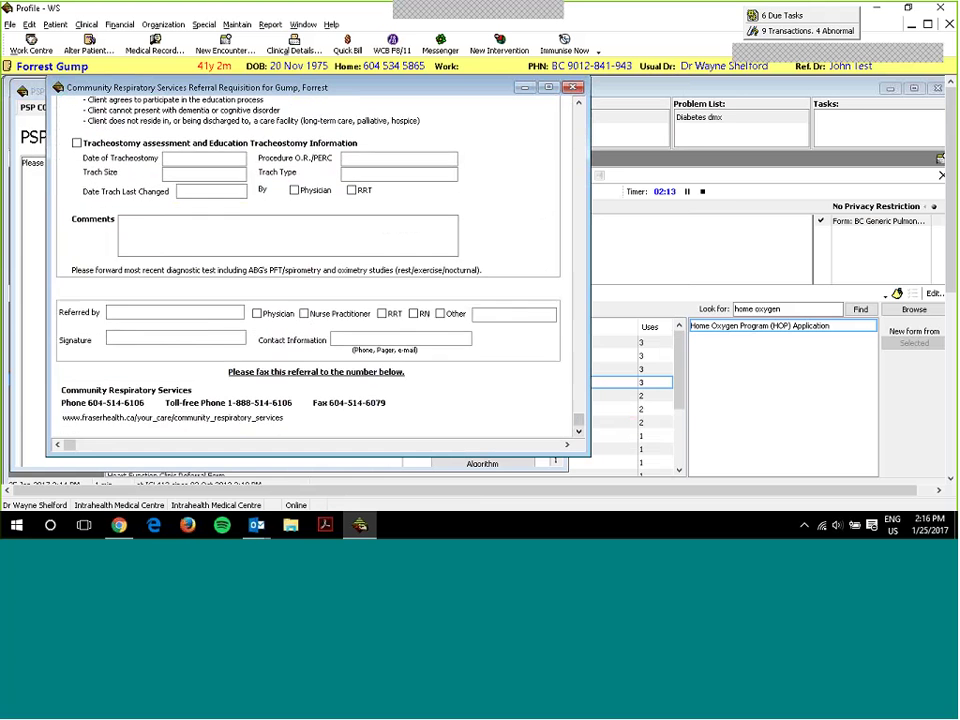
scroll(540, 200, "up", 11)
left_click(465, 105)
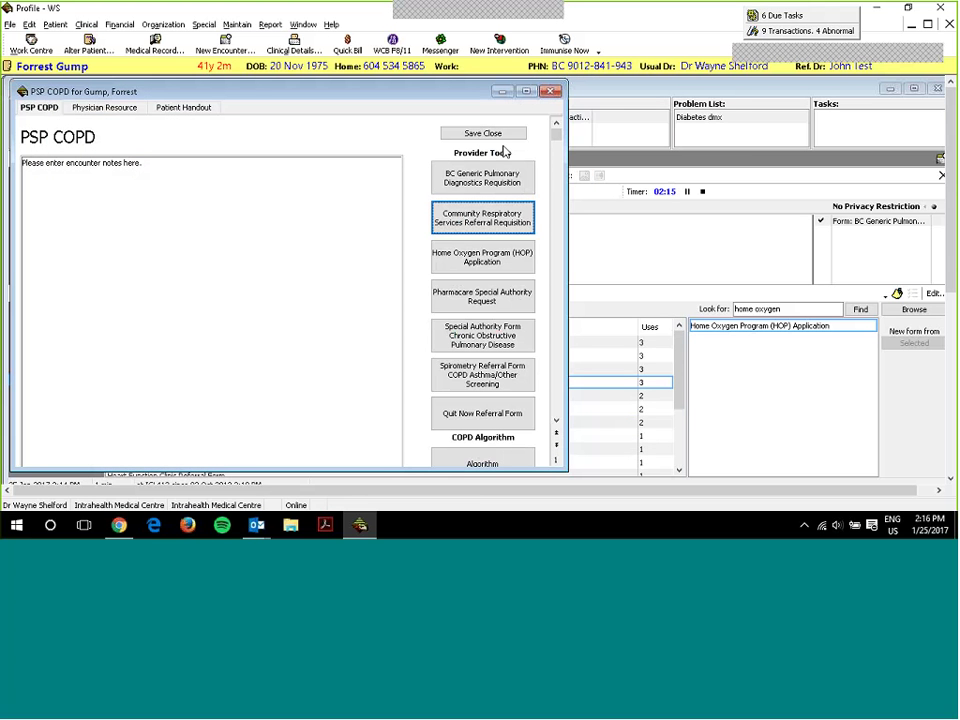
left_click(504, 272)
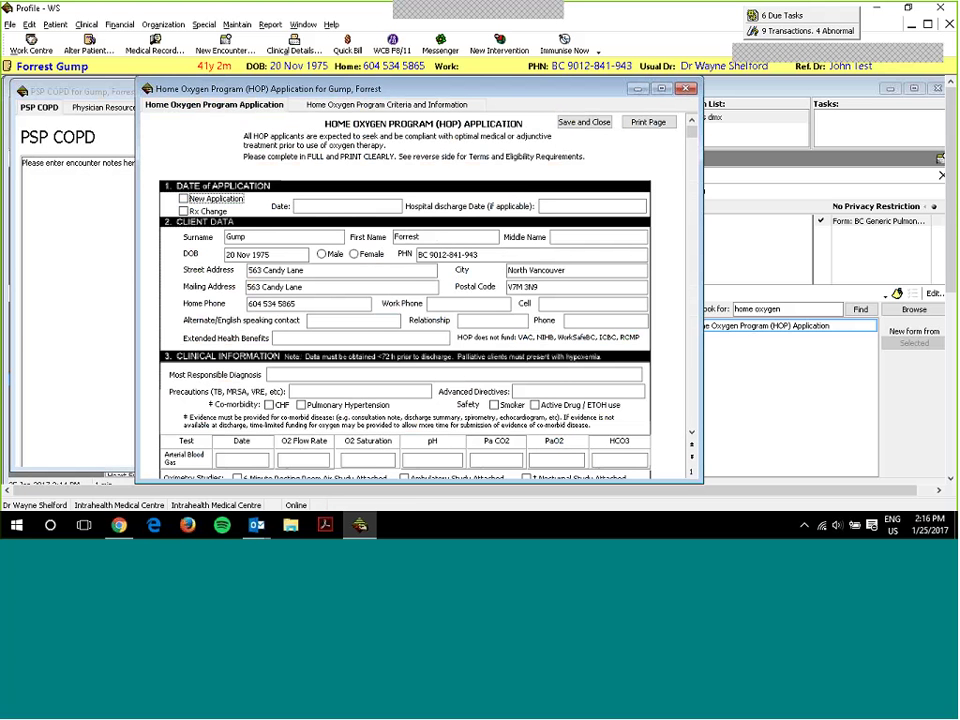
scroll(690, 176, "down", 2)
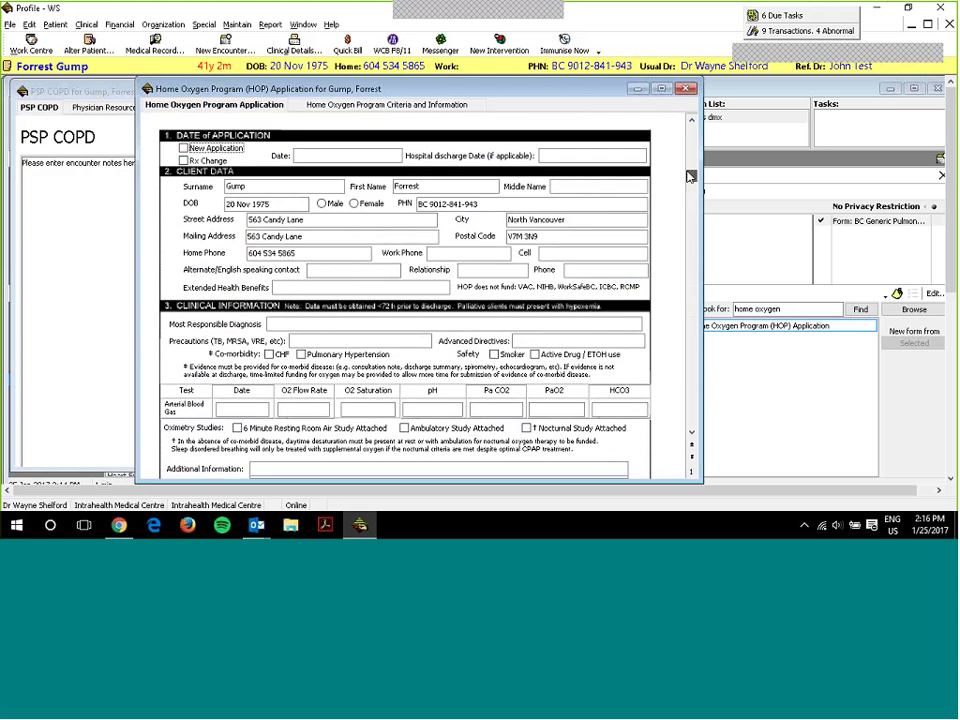
left_click_drag(690, 176, 662, 430)
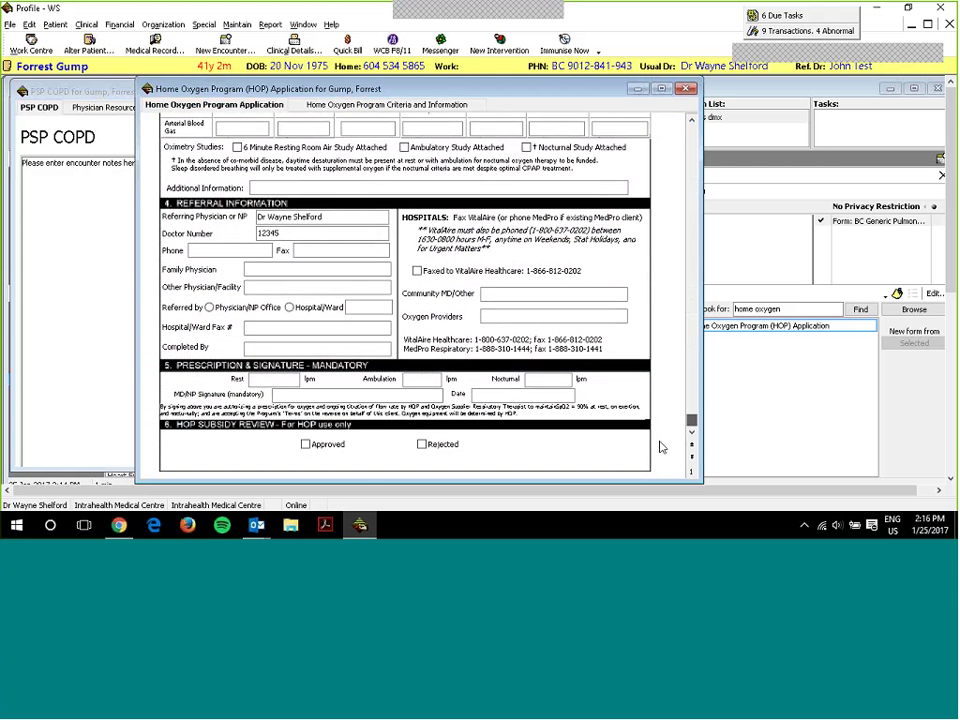
scroll(635, 413, "up", 5)
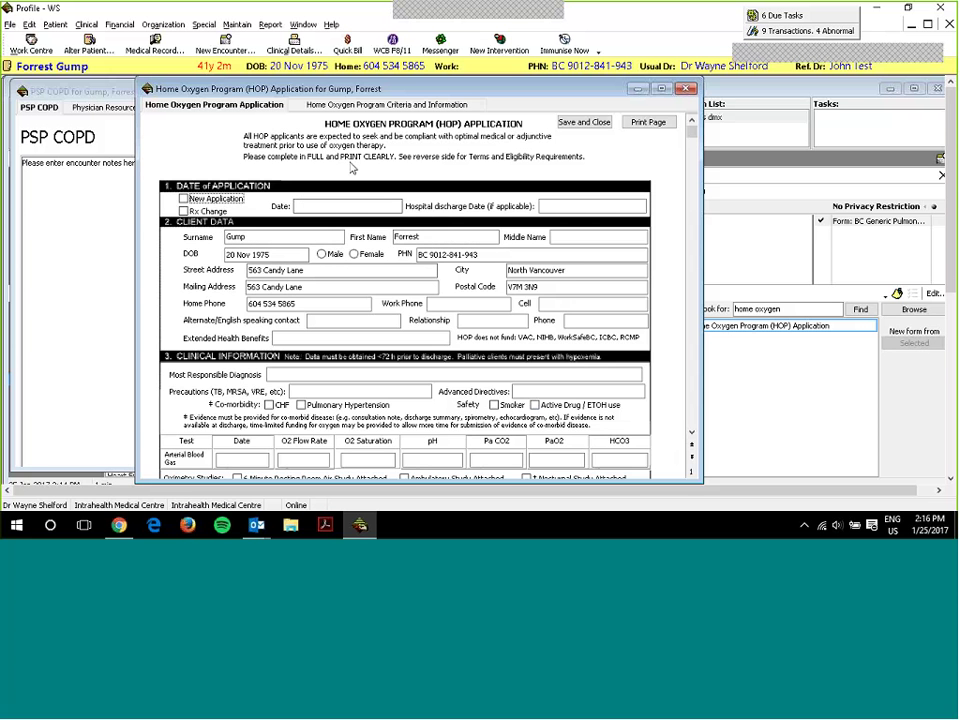
left_click(387, 104)
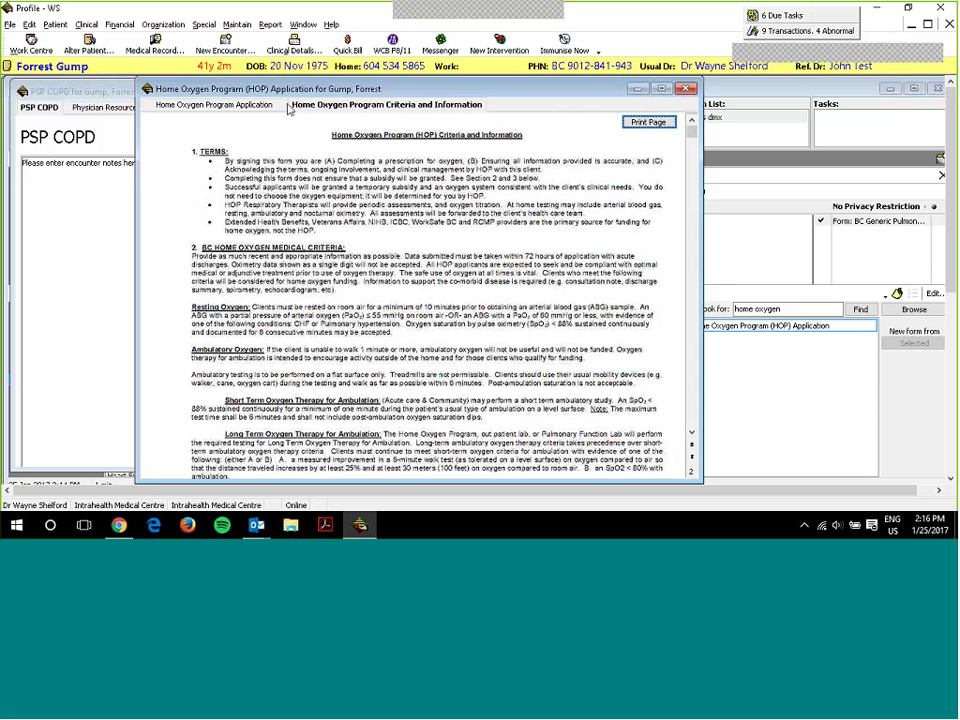
left_click(257, 104)
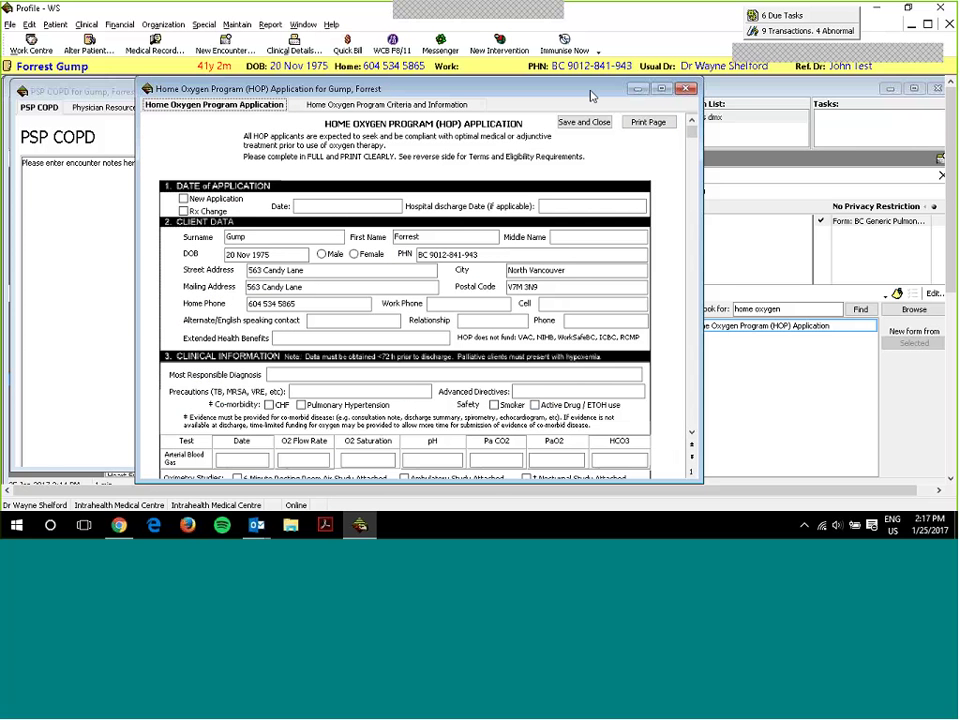
key("Escape")
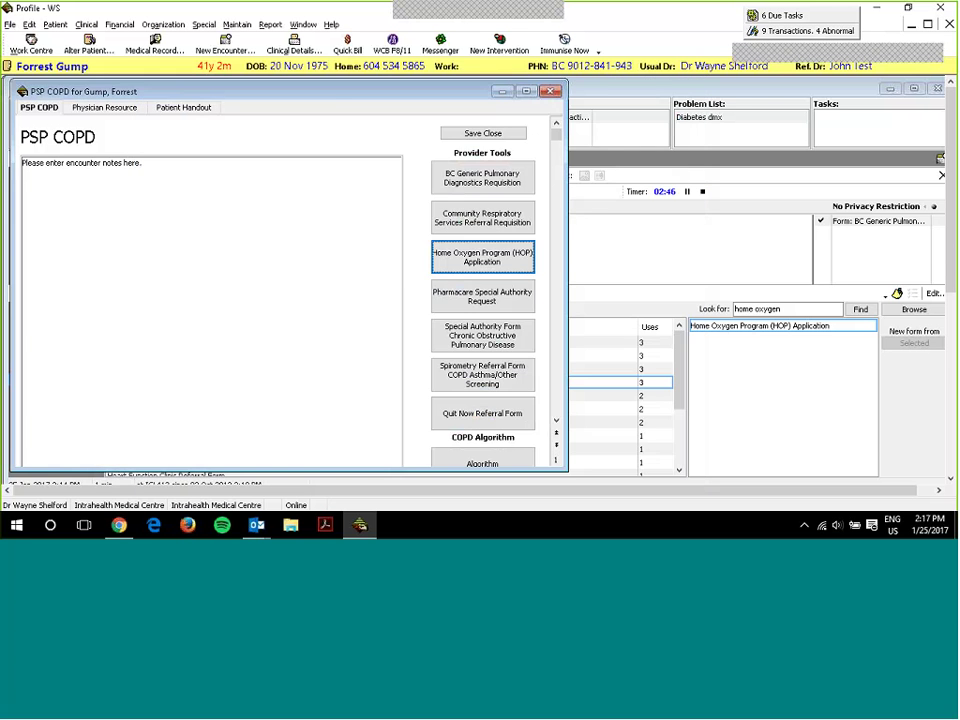
- Preview the Pharmacare Special Authority Request form, then close it
key("Tab")
key("Return")
scroll(503, 191, "down", 5)
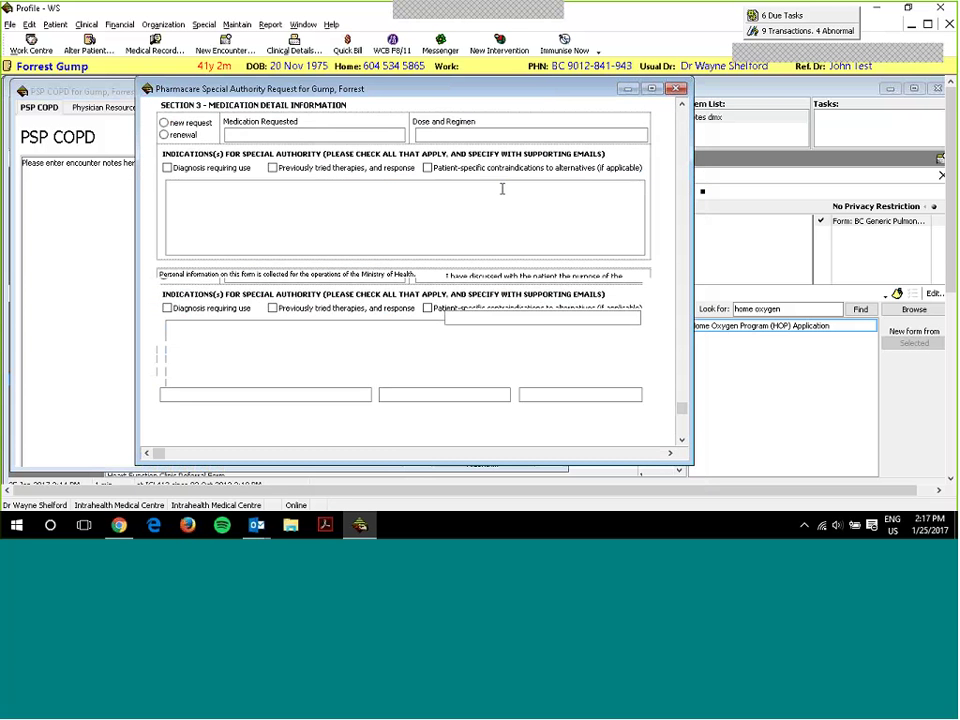
scroll(503, 191, "up", 6)
key("Escape")
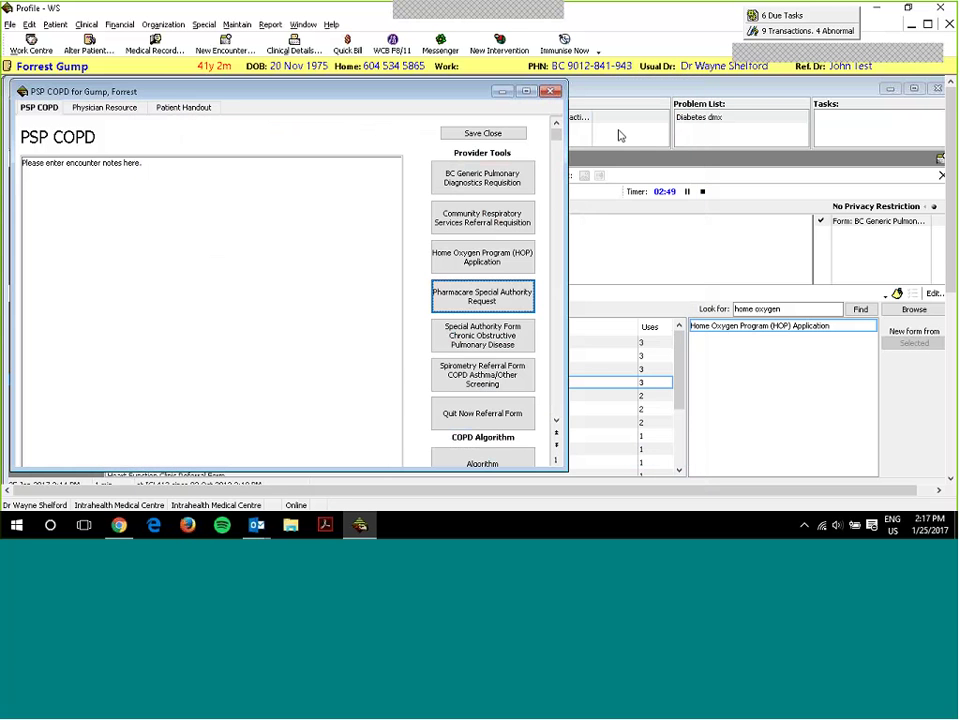
- Open the COPD PR 000 Algorithm 7.4 document from the Provider Tools list
scroll(558, 193, "down", 3)
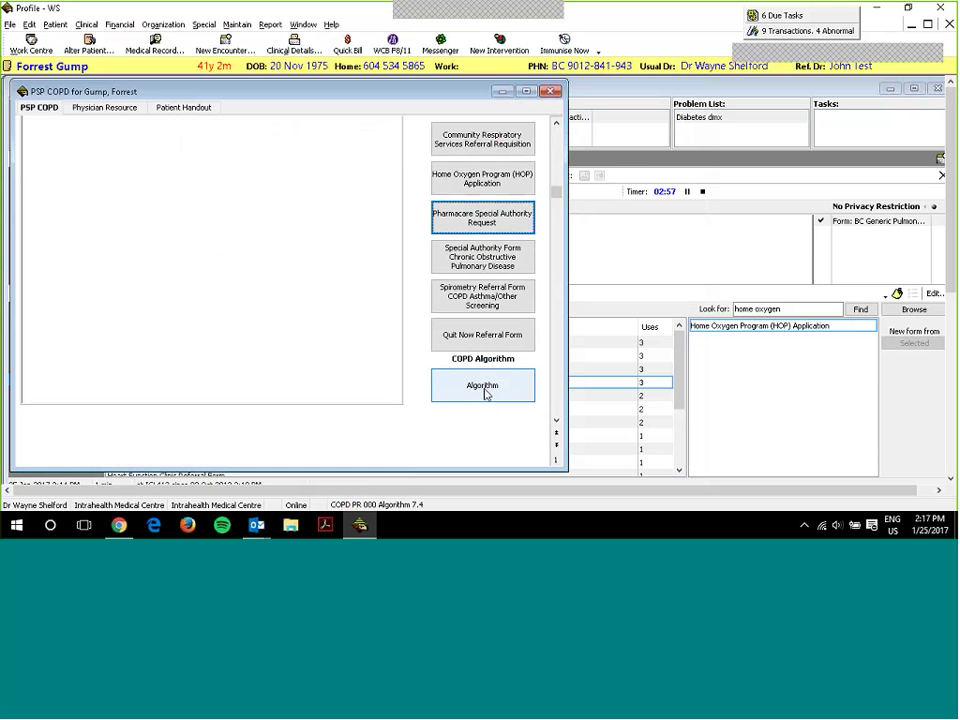
left_click(485, 389)
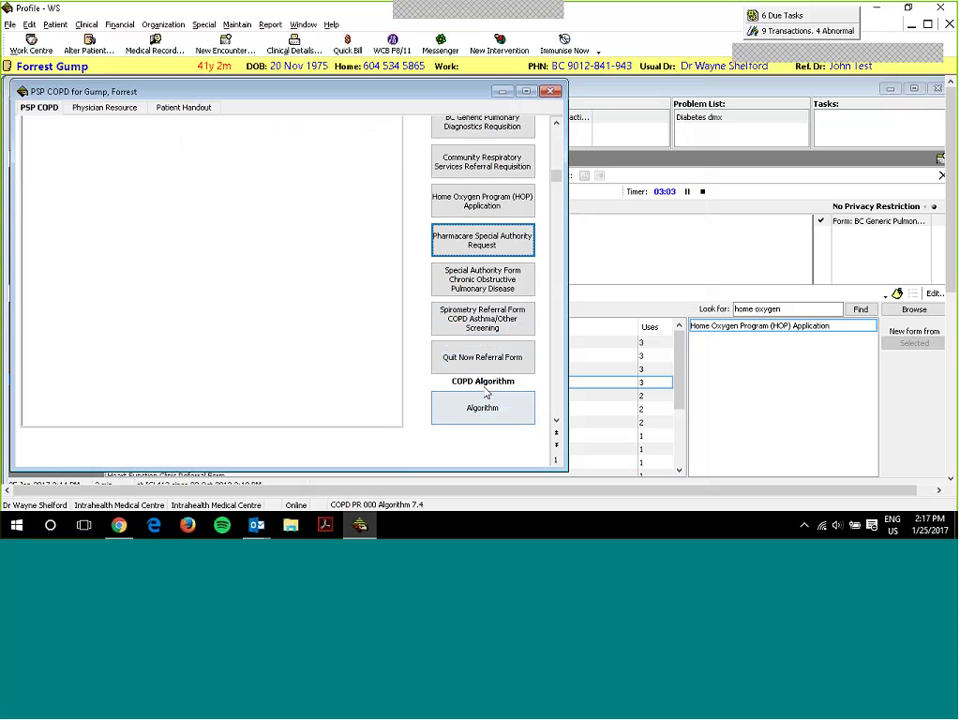
left_click(482, 402)
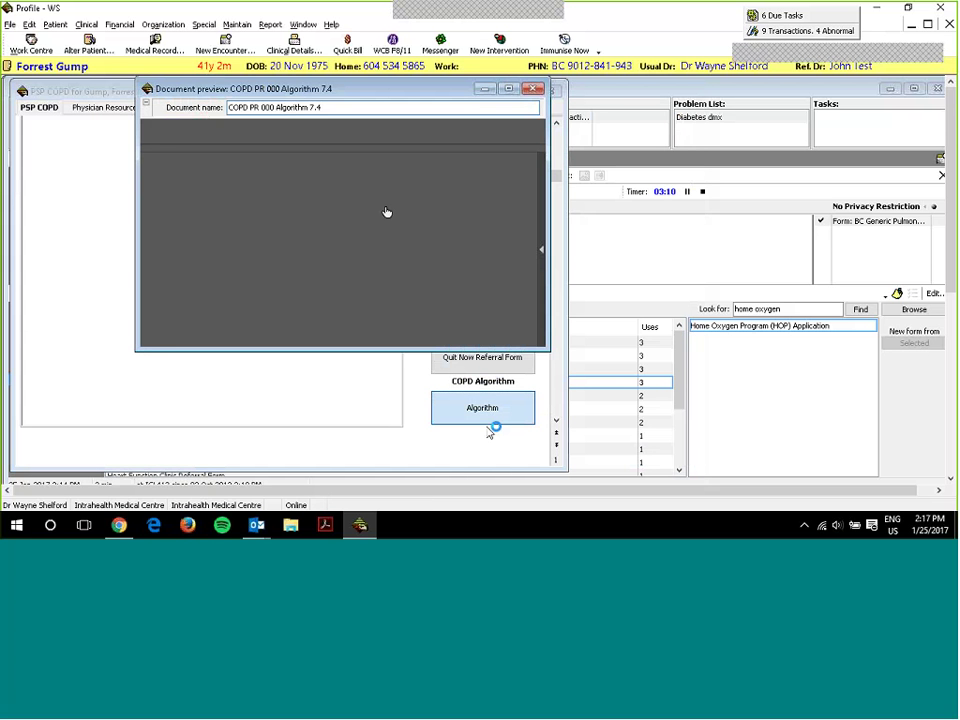
- Maximize the COPD Algorithm 7.4 preview, page through it, and close it
left_click(508, 89)
scroll(820, 204, "down", 10)
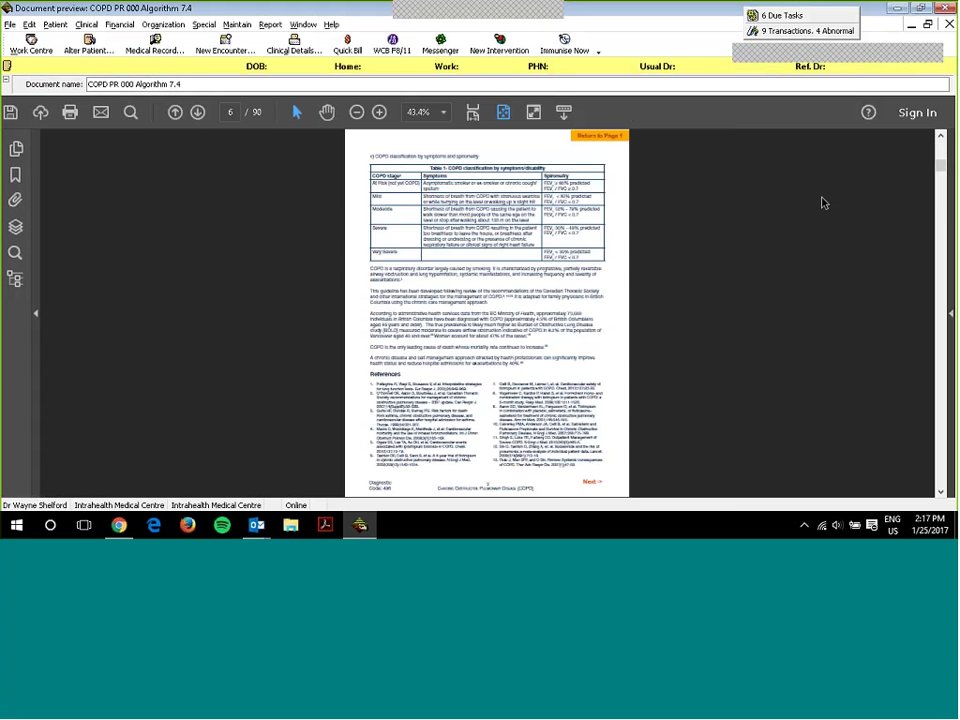
scroll(818, 204, "down", 15)
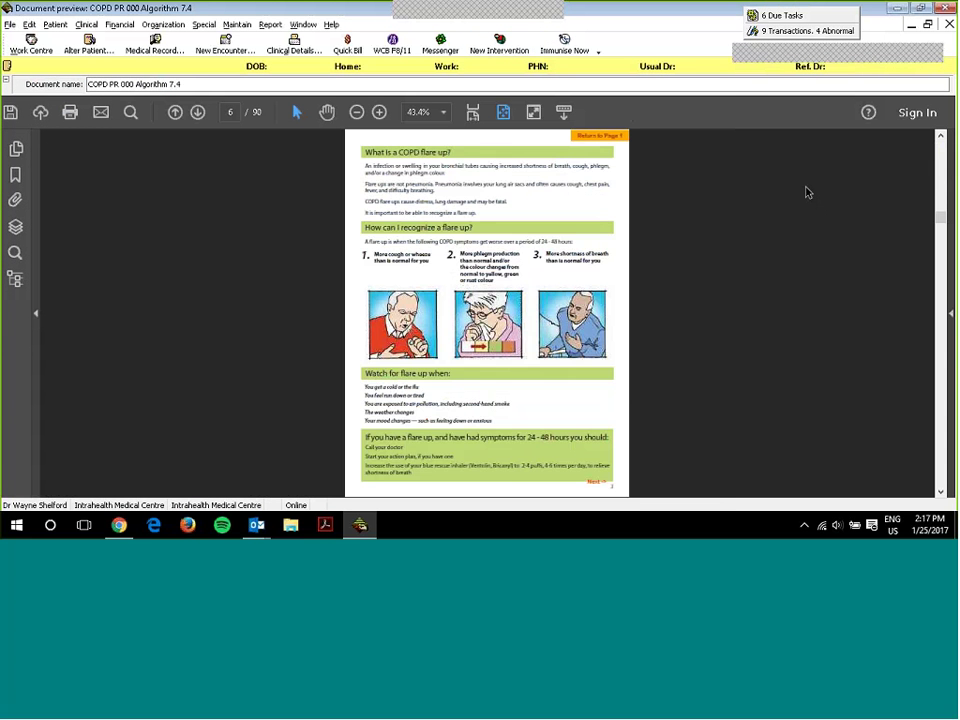
scroll(783, 189, "down", 14)
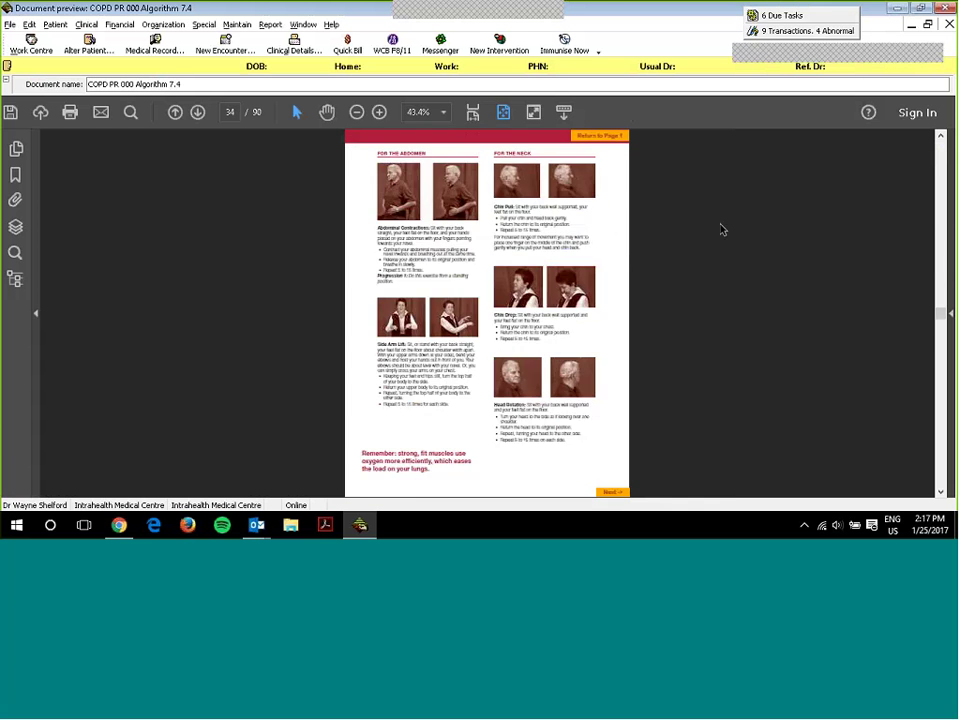
scroll(700, 278, "down", 15)
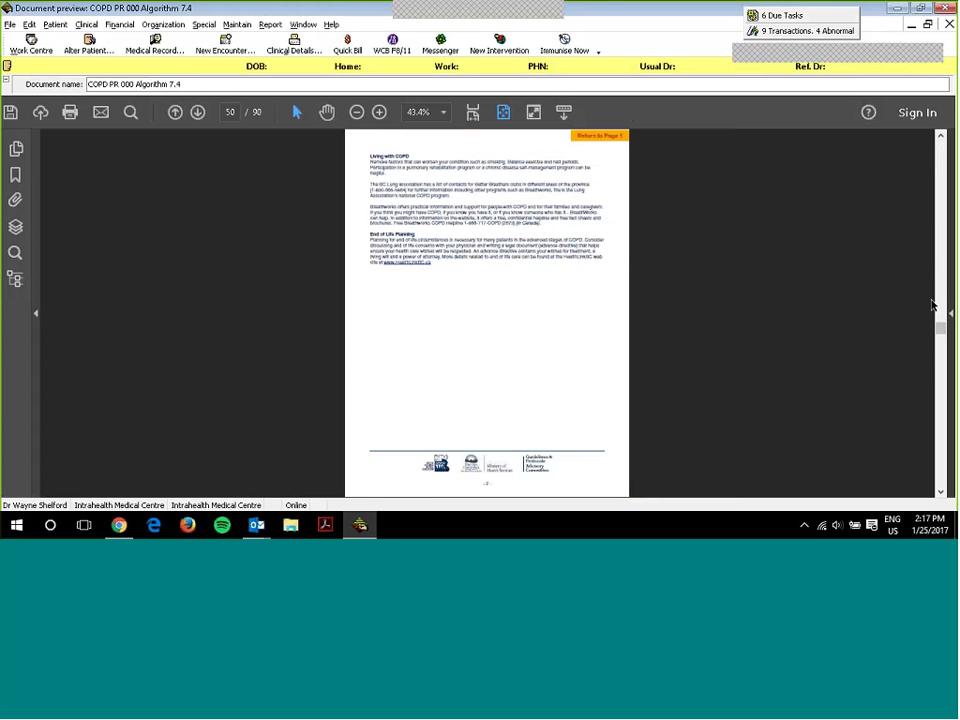
scroll(932, 305, "up", 2)
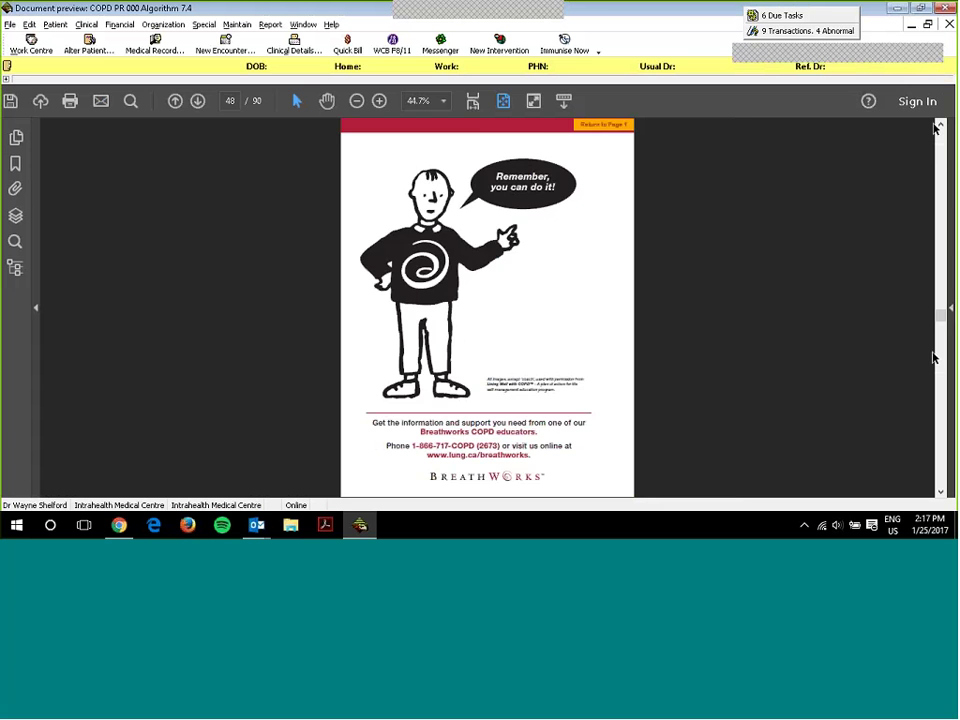
left_click_drag(940, 318, 683, 203)
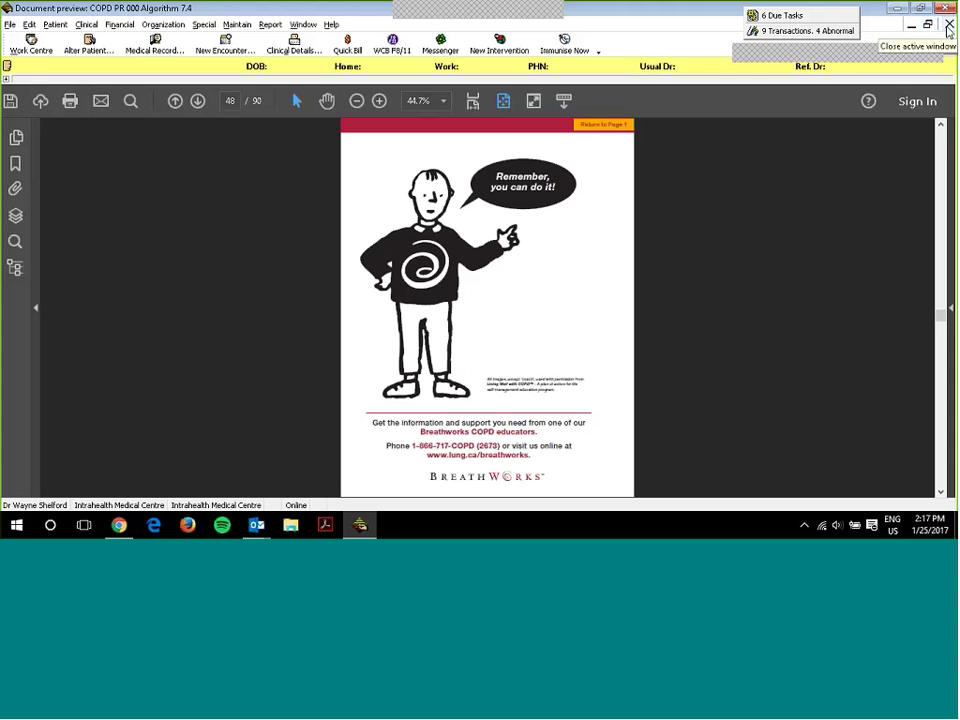
left_click(948, 27)
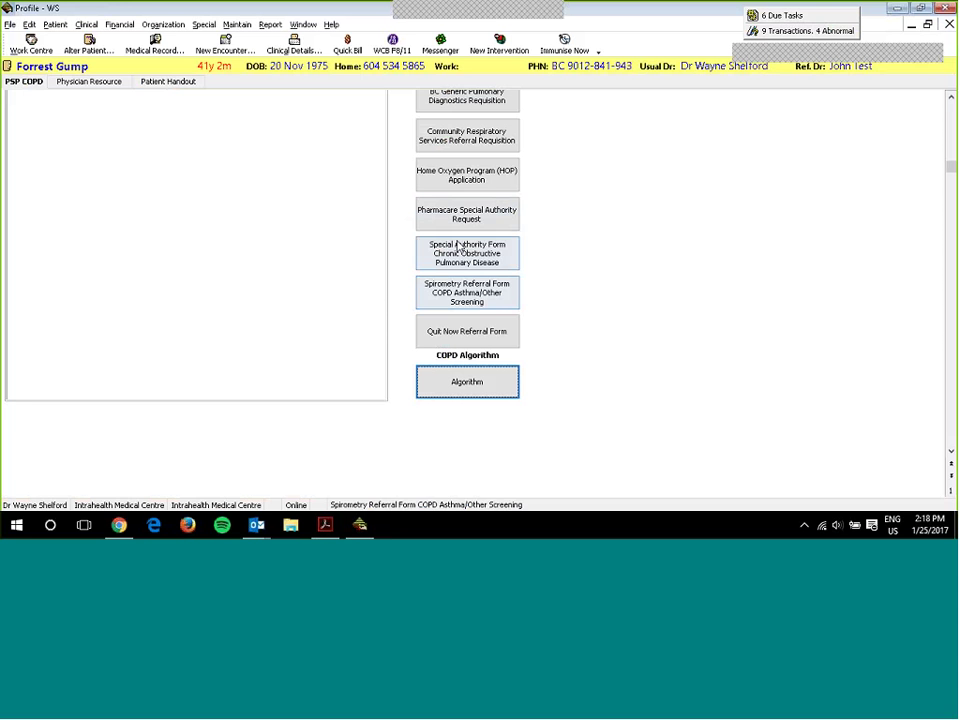
- Open the Spirometry Referral Form COPD/Asthma/Other Screening from the Provider Tools list
left_click(451, 294)
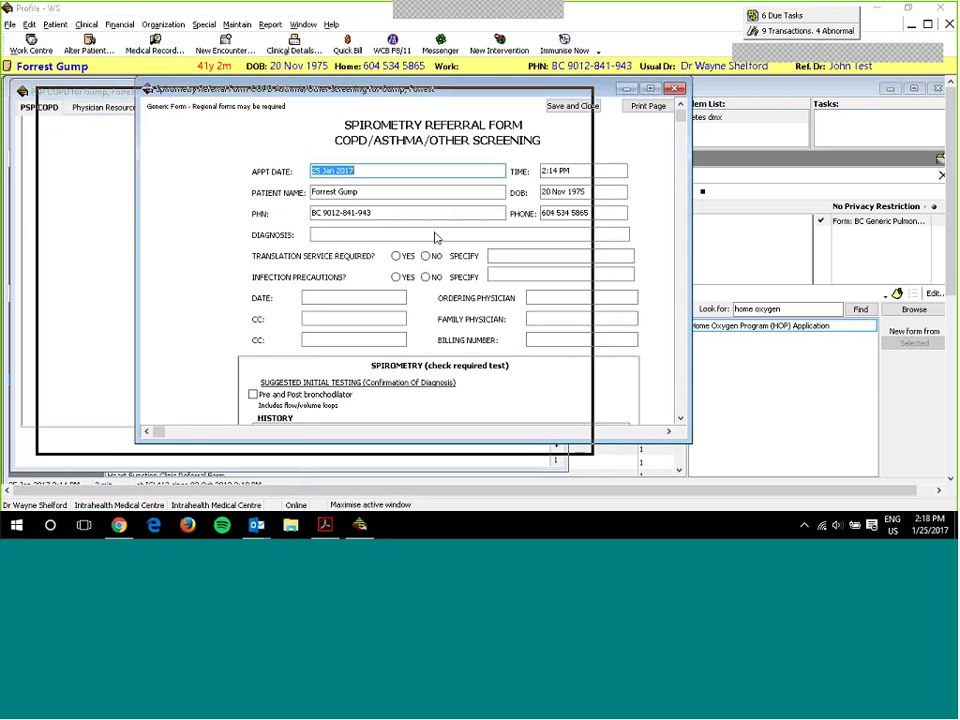
- Scroll through the prefilled Spirometry Referral Form, then close it
scroll(437, 270, "down", 10)
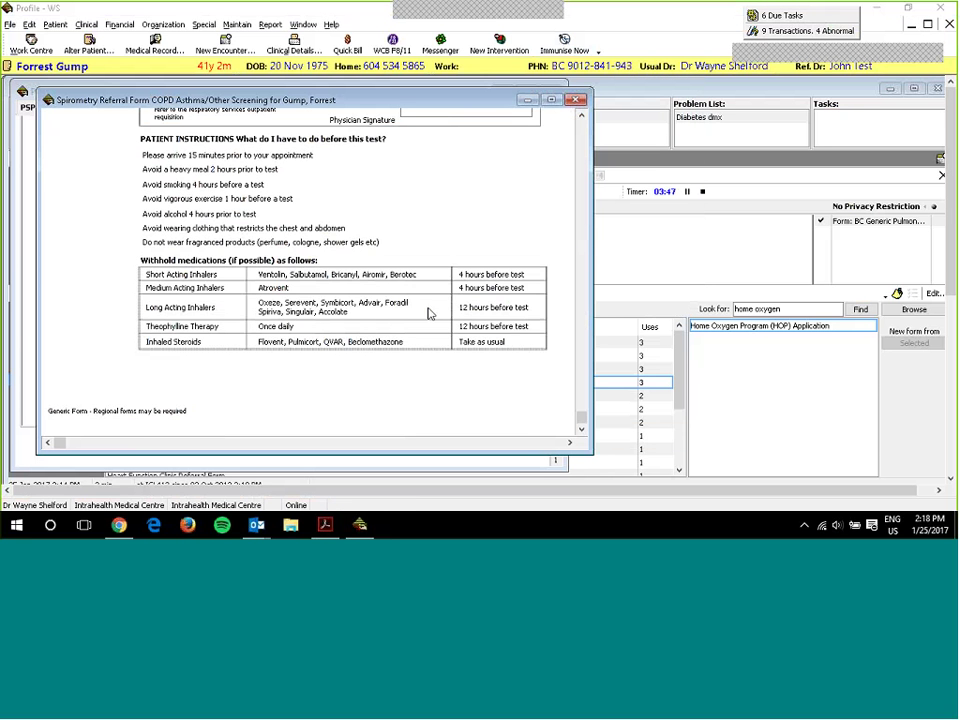
scroll(436, 326, "up", 10)
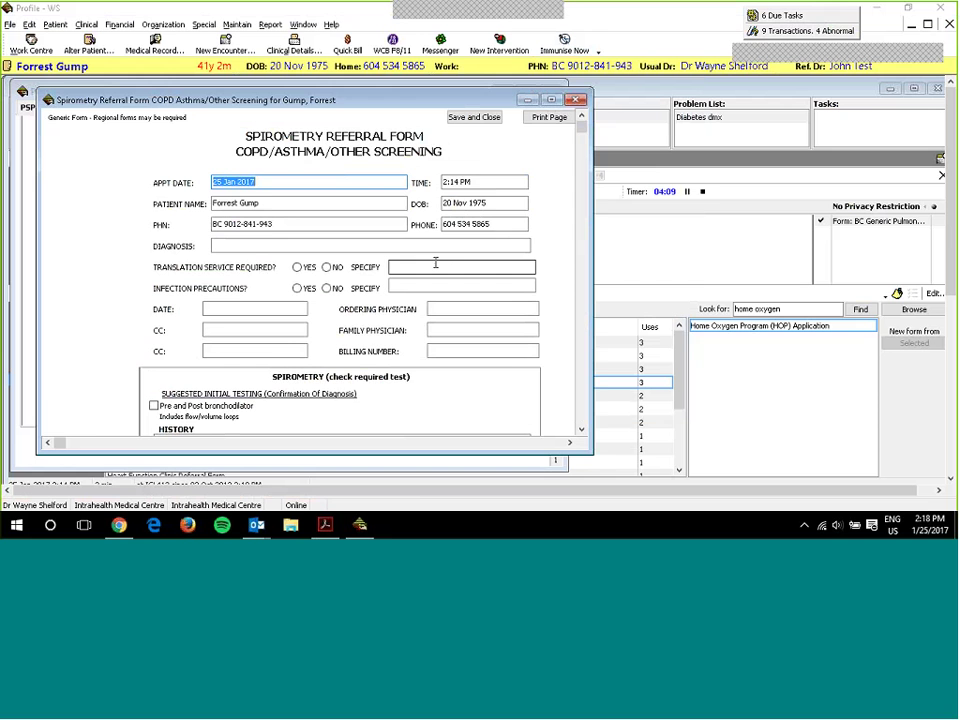
left_click(576, 100)
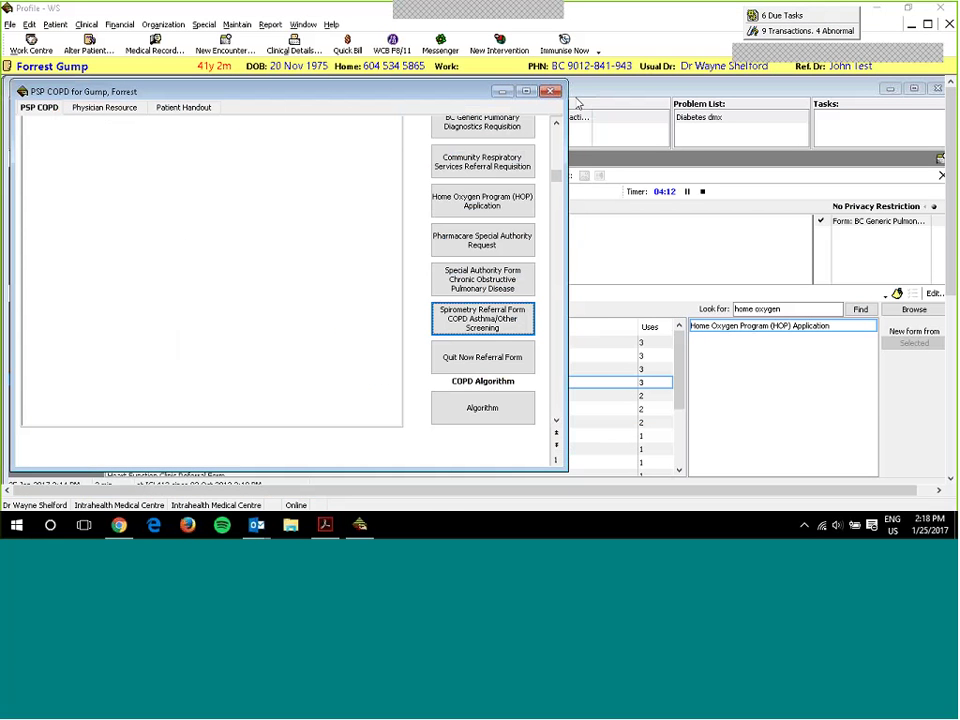
scroll(476, 287, "up", 1)
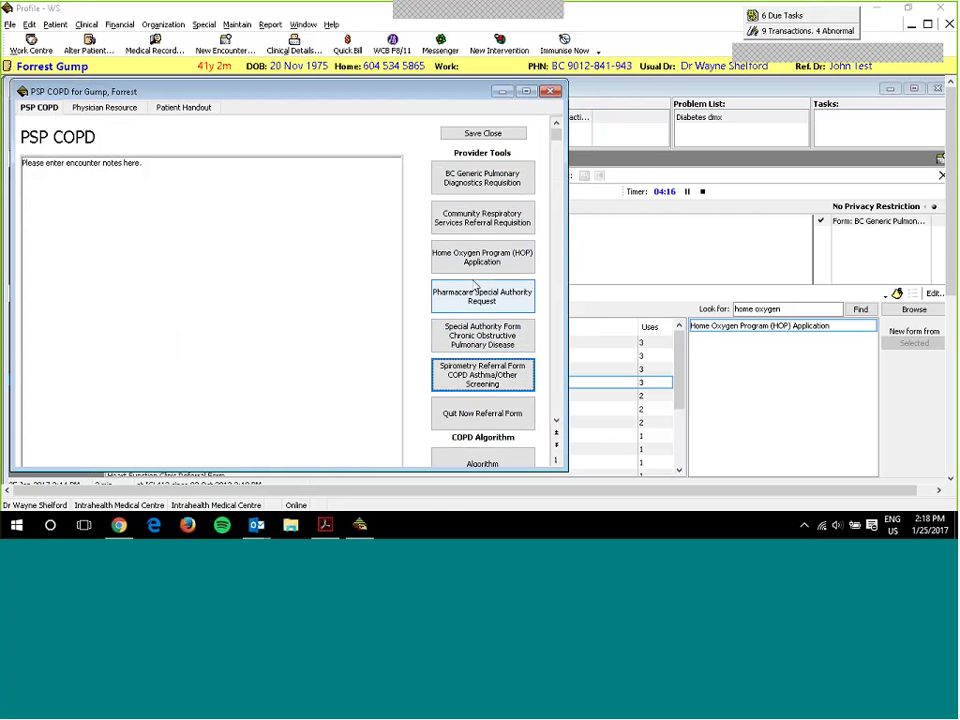
scroll(476, 287, "down", 2)
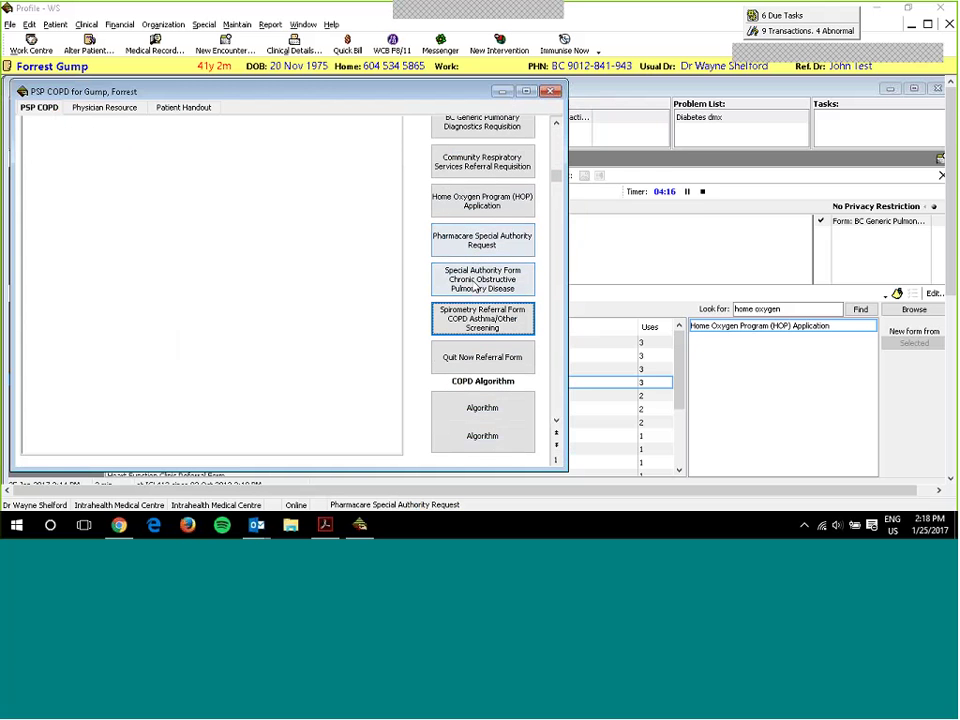
left_click(477, 283)
scroll(524, 206, "down", 5)
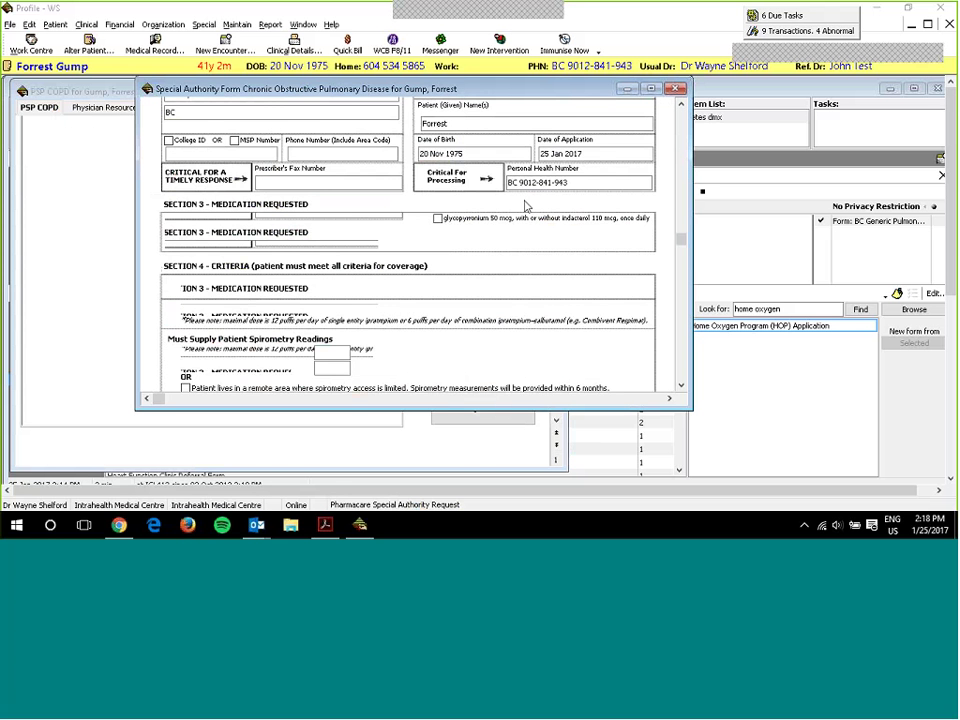
scroll(522, 207, "down", 5)
scroll(520, 210, "up", 10)
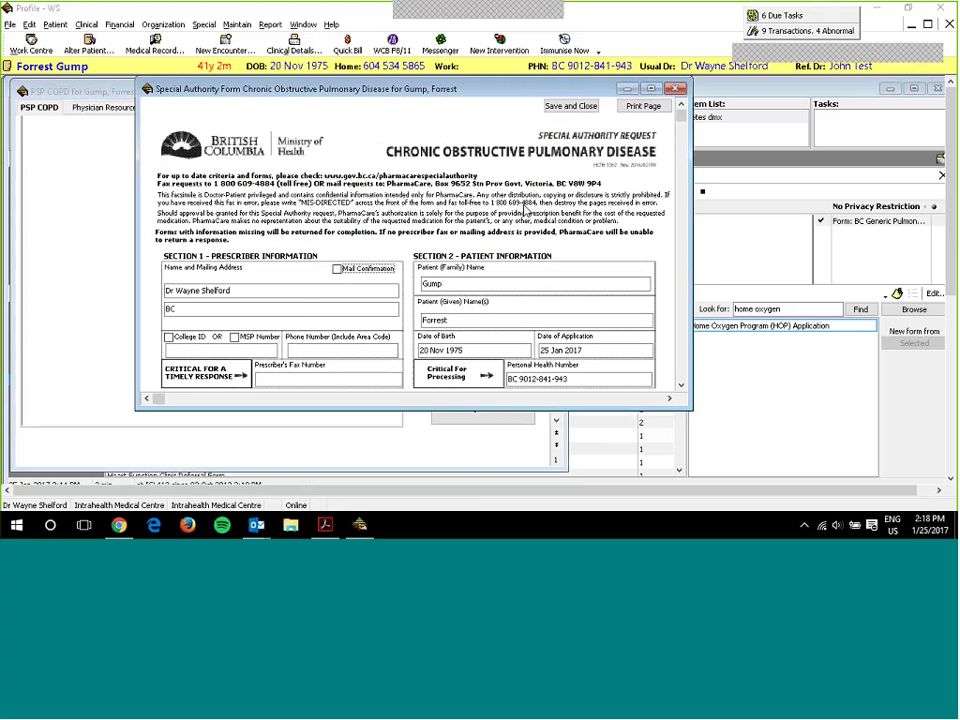
left_click(677, 90)
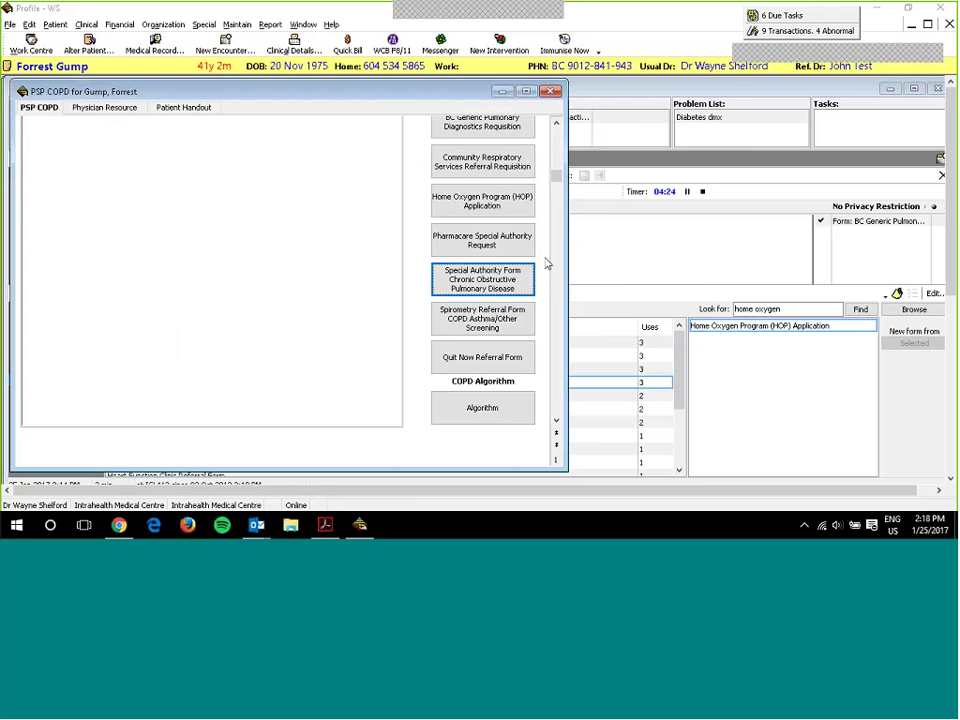
left_click(490, 362)
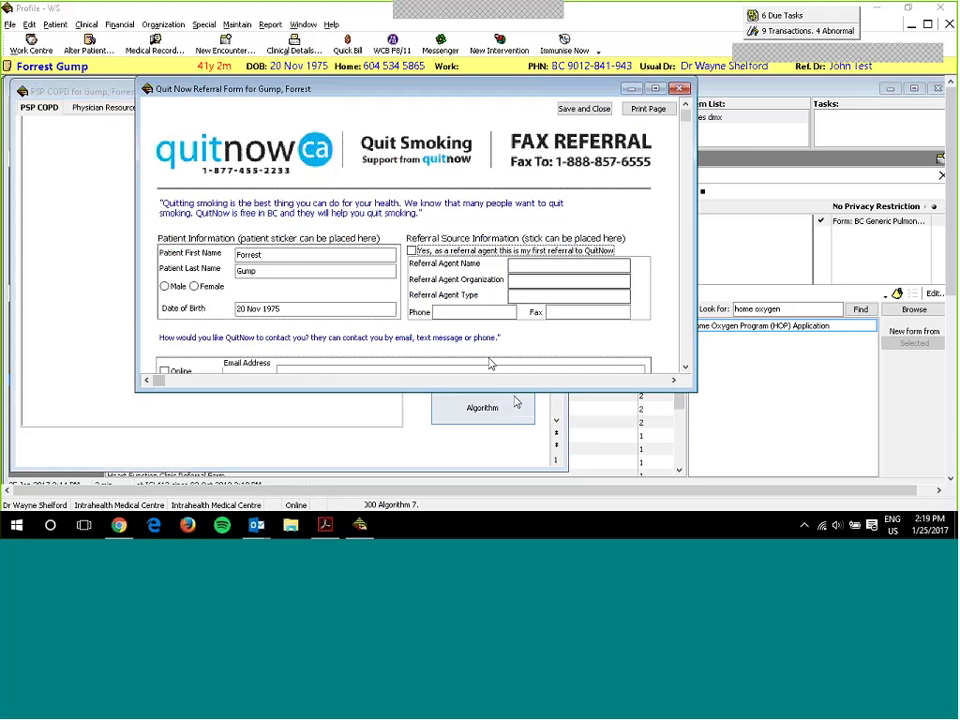
left_click_drag(523, 392, 523, 482)
scroll(490, 237, "down", 1)
scroll(491, 236, "down", 5)
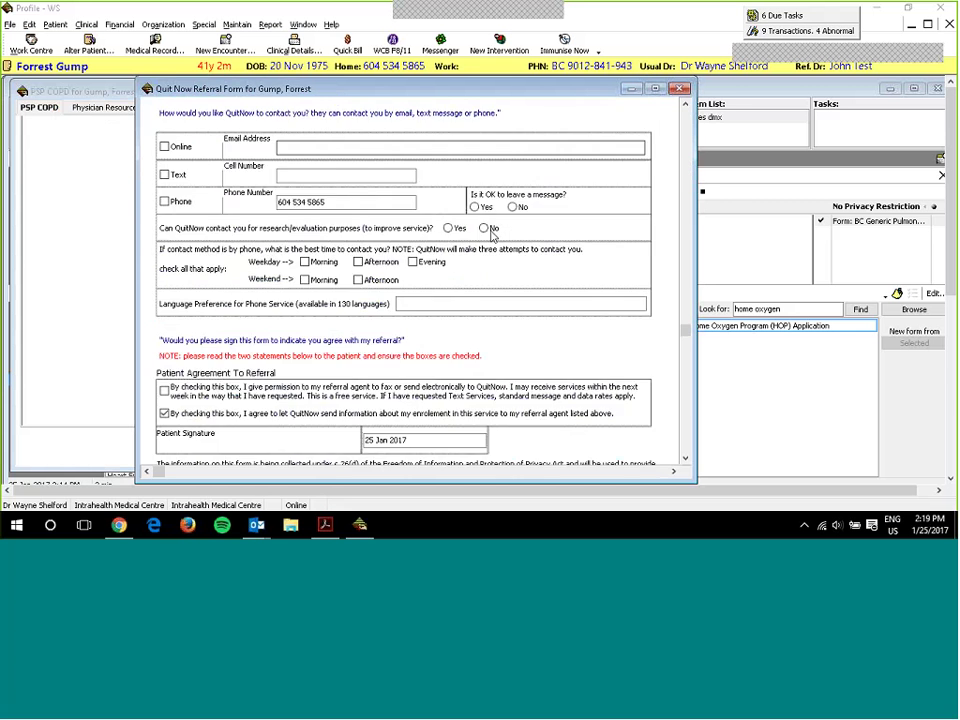
scroll(497, 264, "up", 5)
scroll(566, 279, "up", 2)
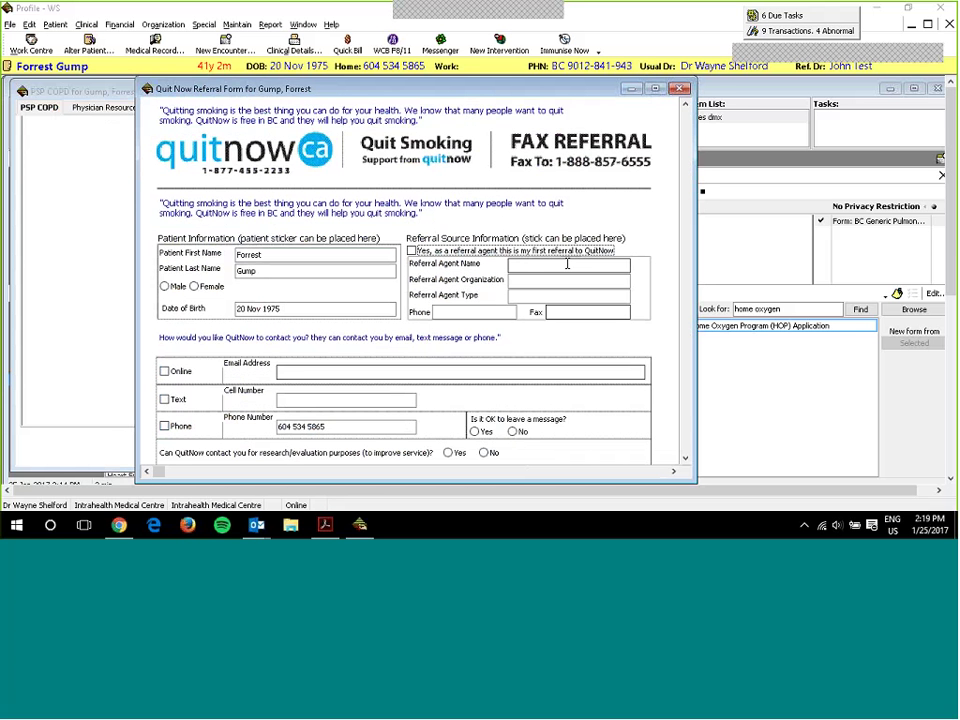
scroll(620, 190, "down", 3)
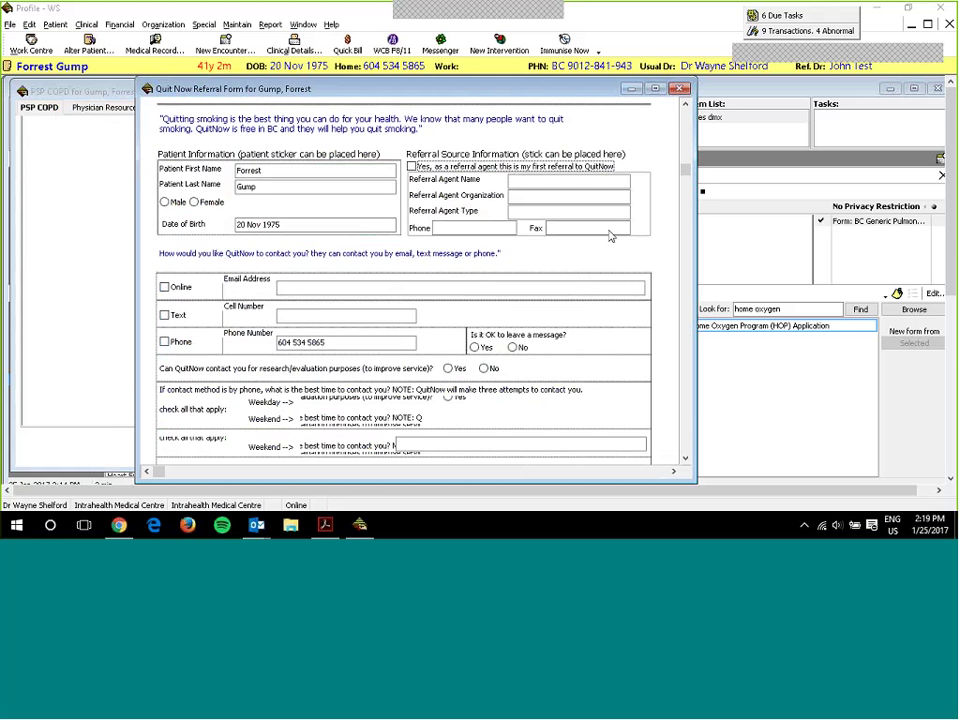
scroll(611, 231, "up", 3)
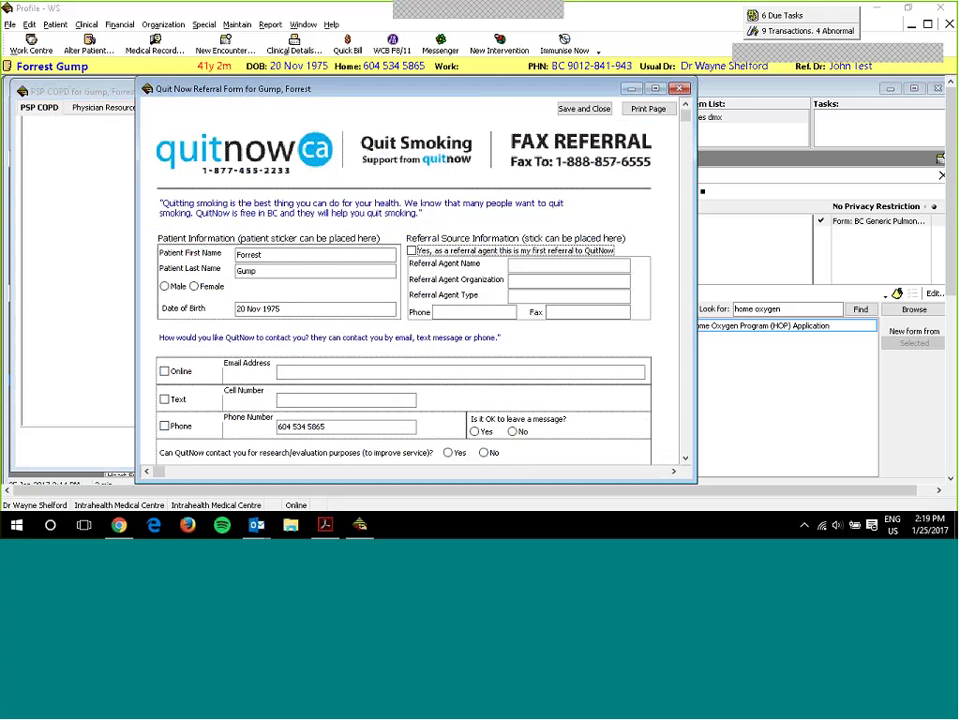
left_click(680, 88)
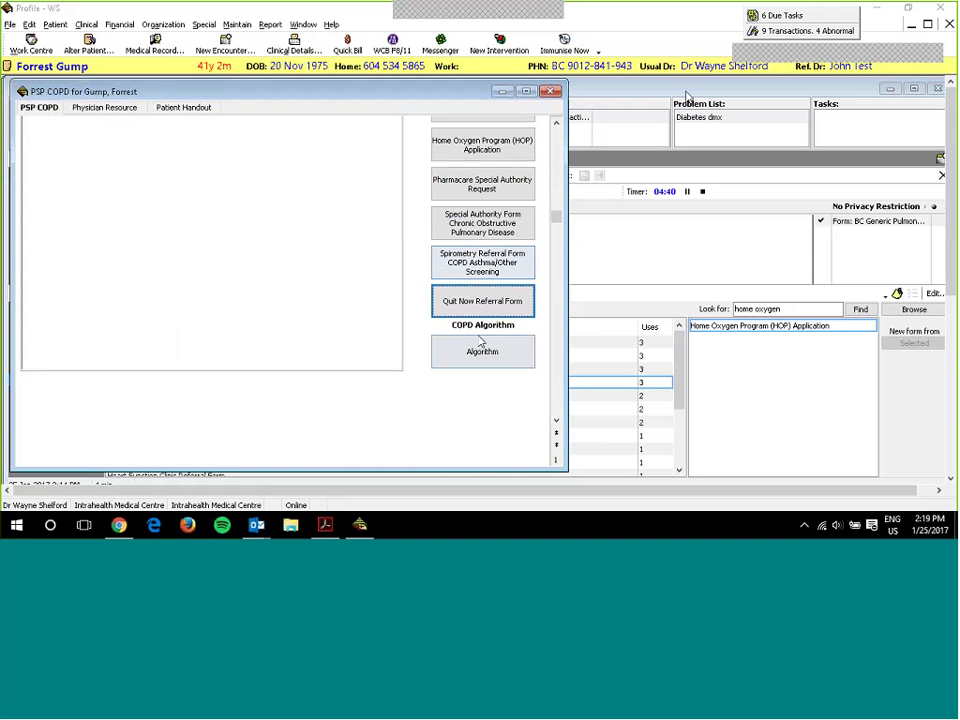
scroll(483, 345, "up", 2)
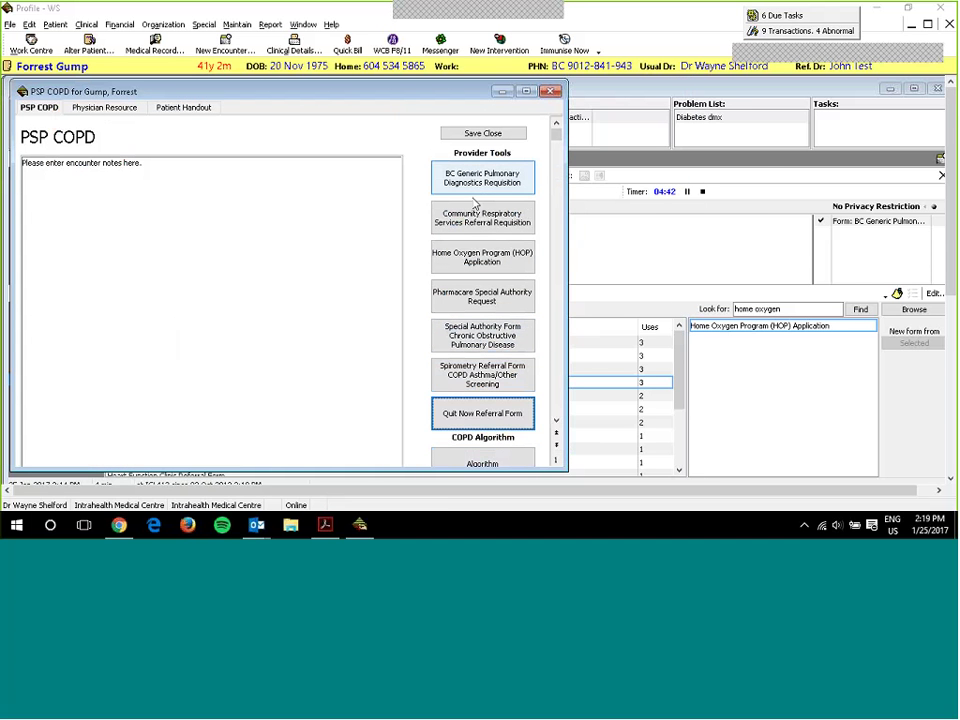
left_click(219, 193)
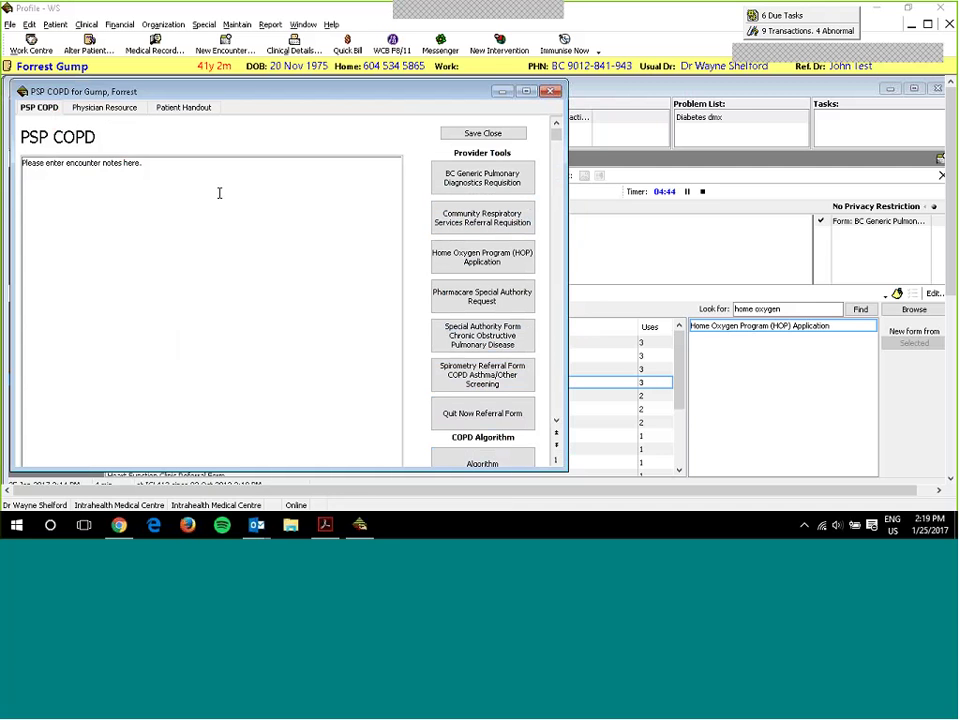
left_click_drag(219, 193, 3, 200)
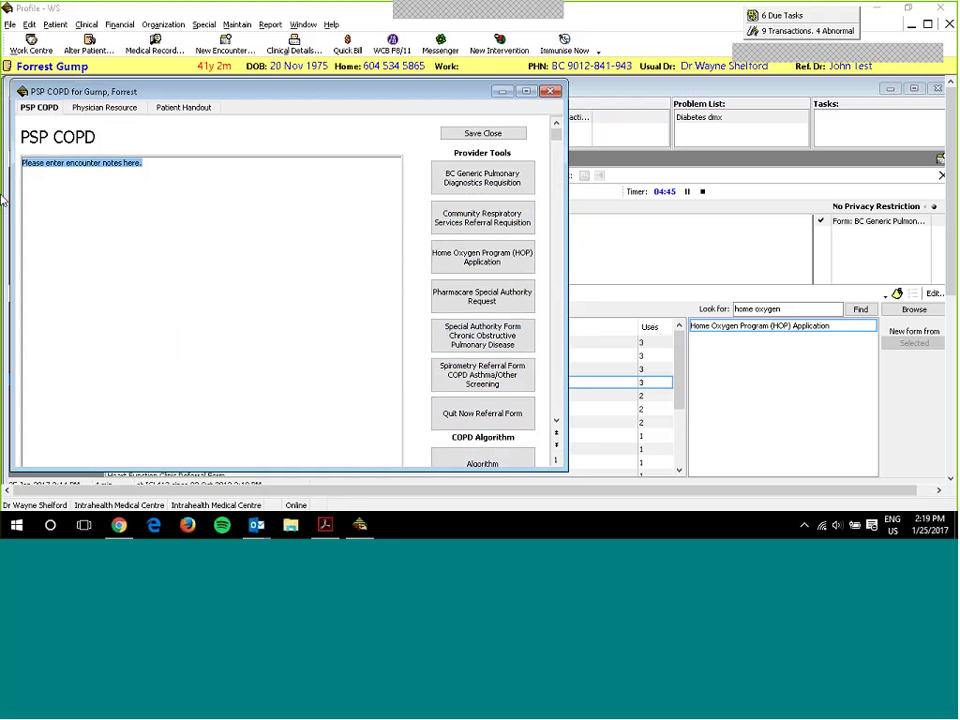
key("Delete")
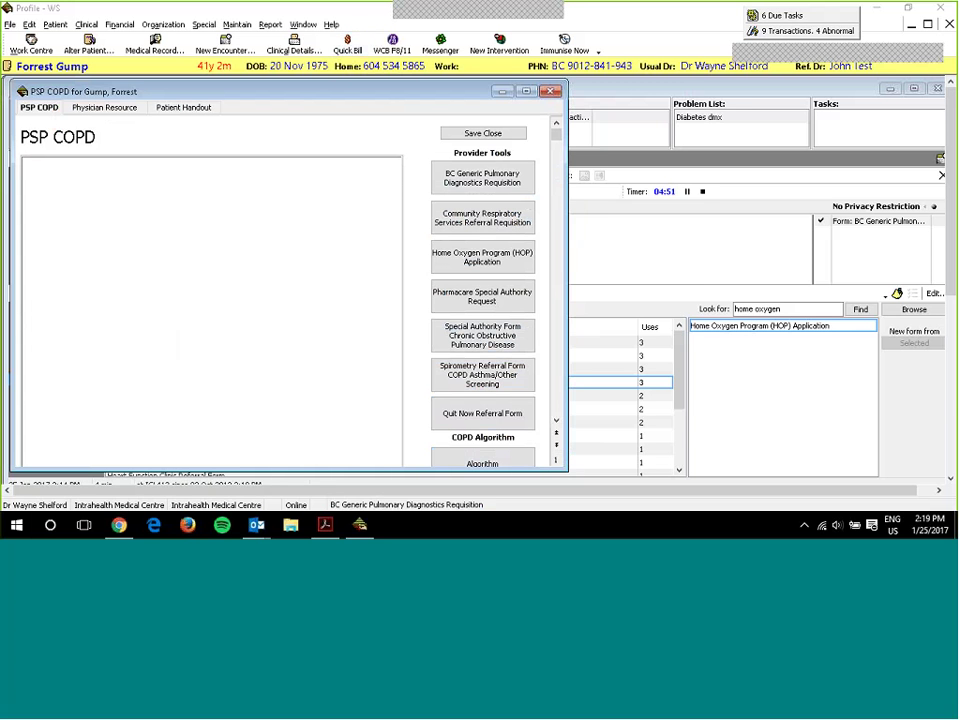
left_click(476, 179)
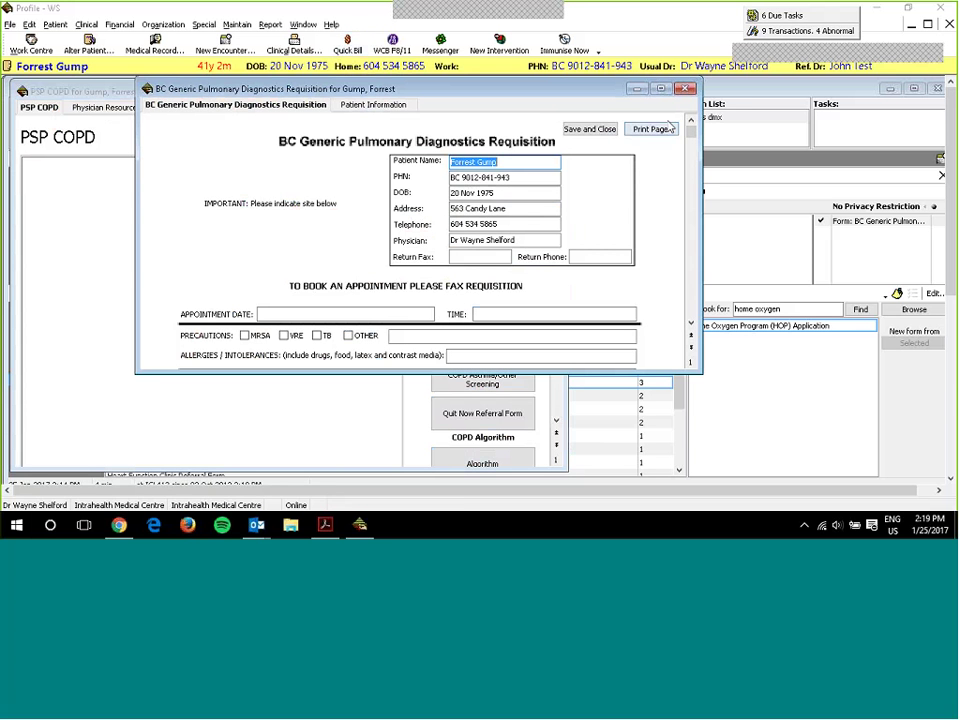
left_click(375, 105)
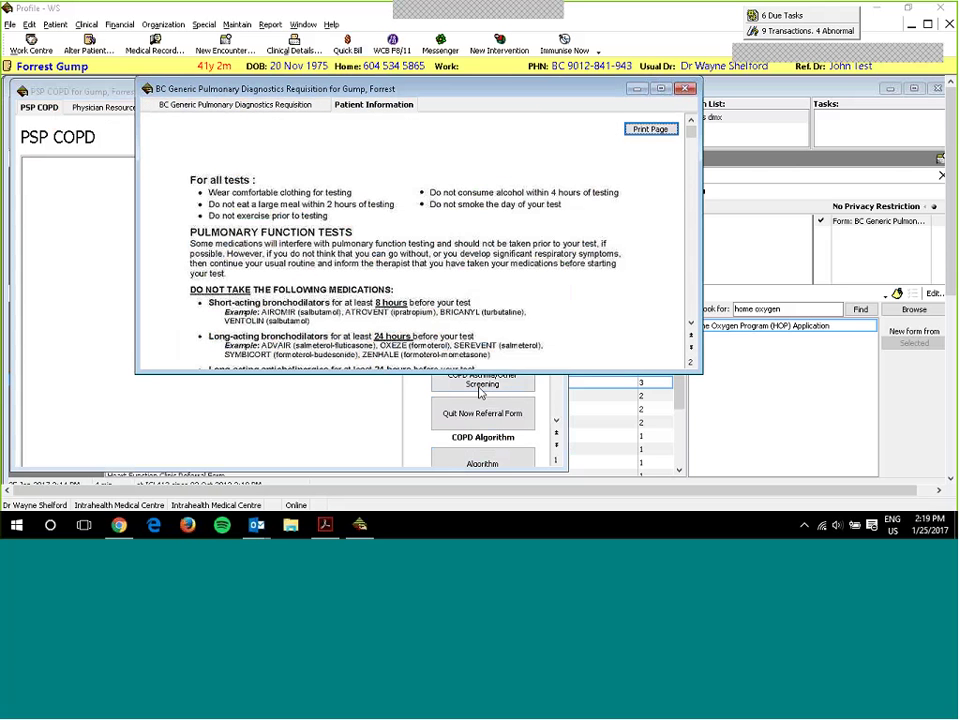
left_click_drag(496, 376, 496, 461)
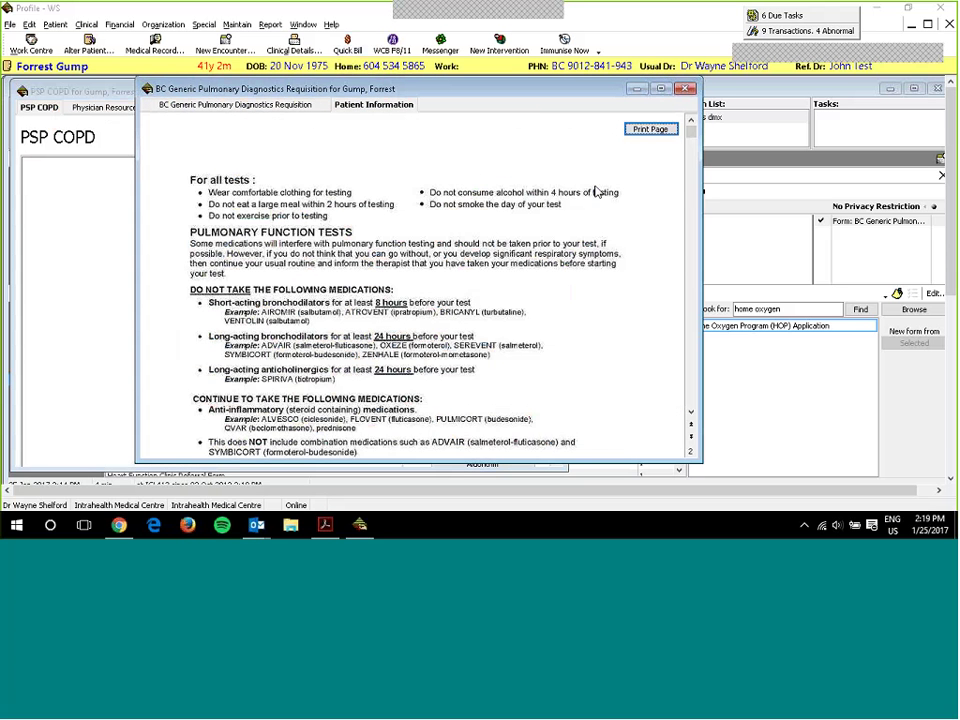
scroll(565, 242, "down", 5)
scroll(560, 245, "up", 6)
left_click(279, 106)
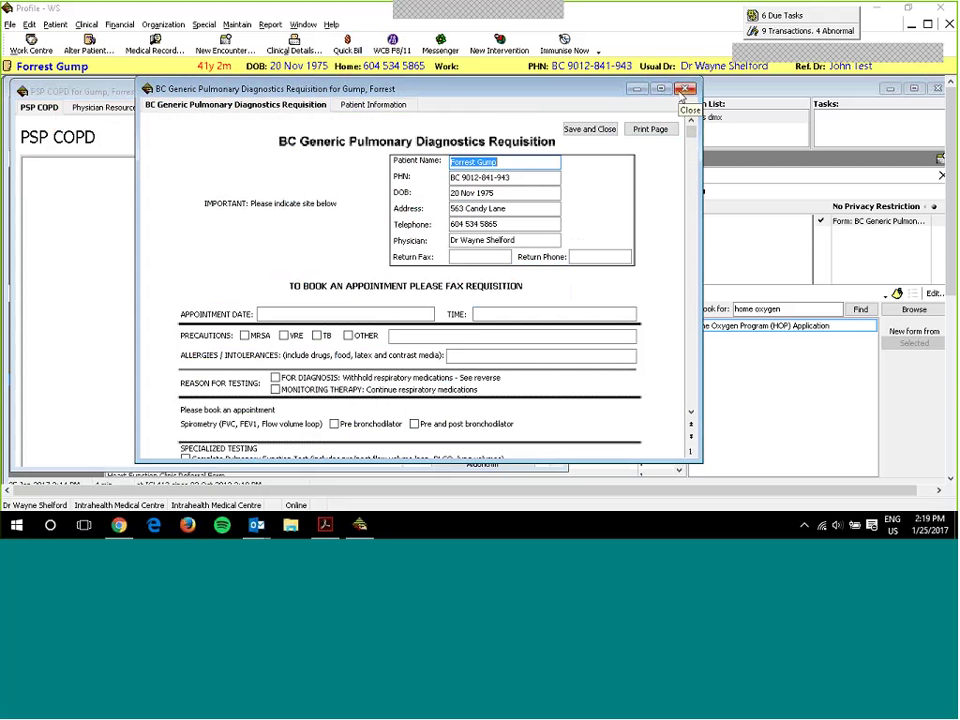
left_click(684, 90)
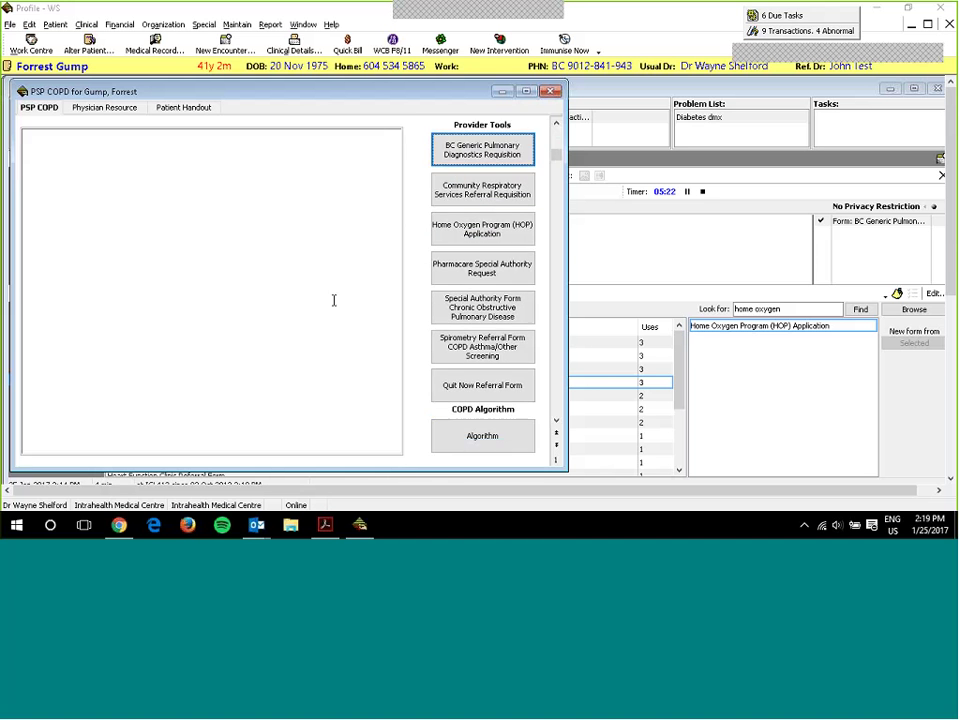
- Add 'COPD chart notes' as a new line in the PSP COPD notes, then show Physician Resources
left_click(78, 177)
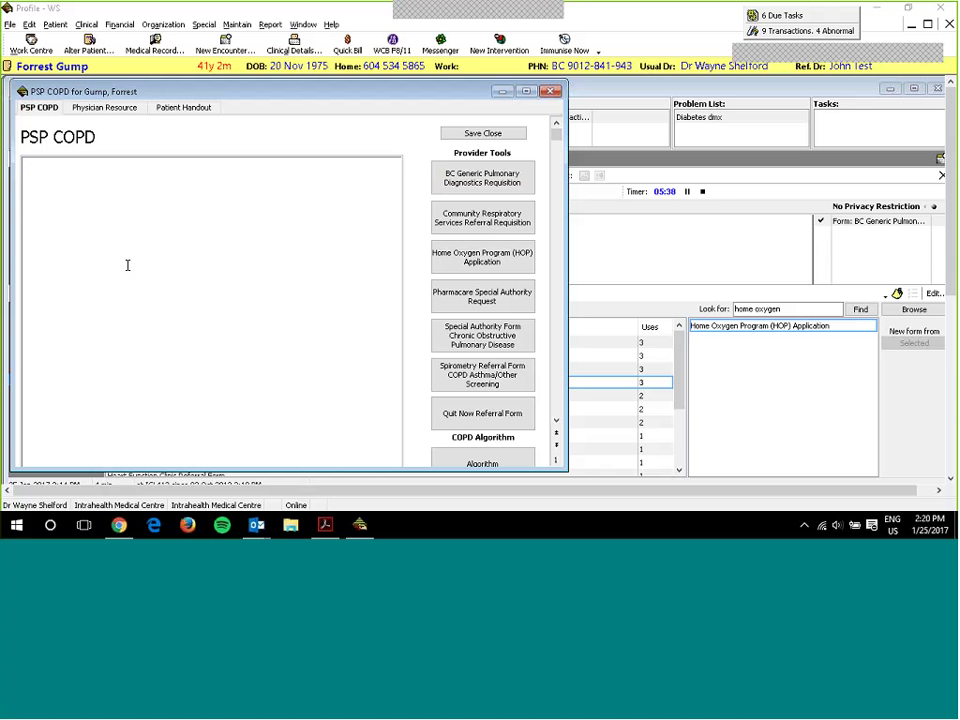
type("COPD chart notes")
key("Return")
left_click(97, 109)
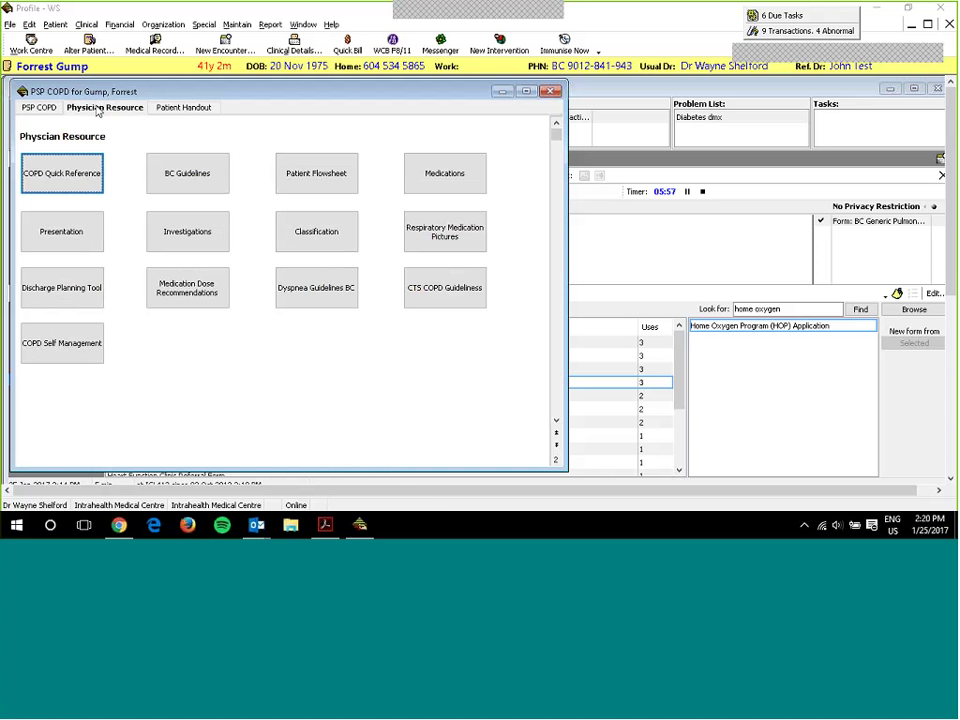
left_click(75, 187)
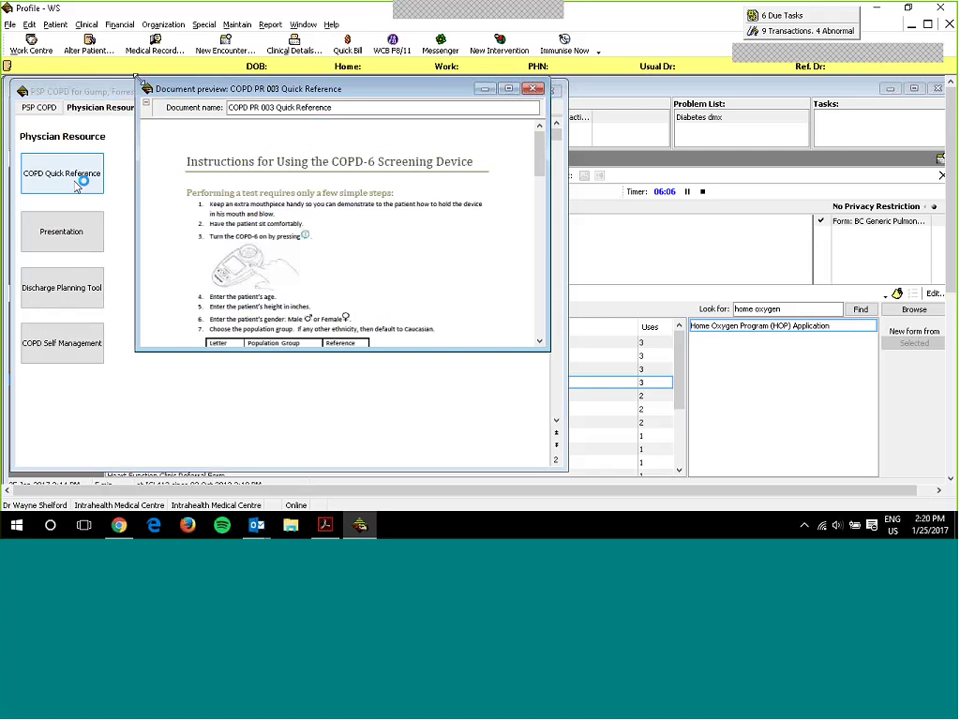
left_click(533, 88)
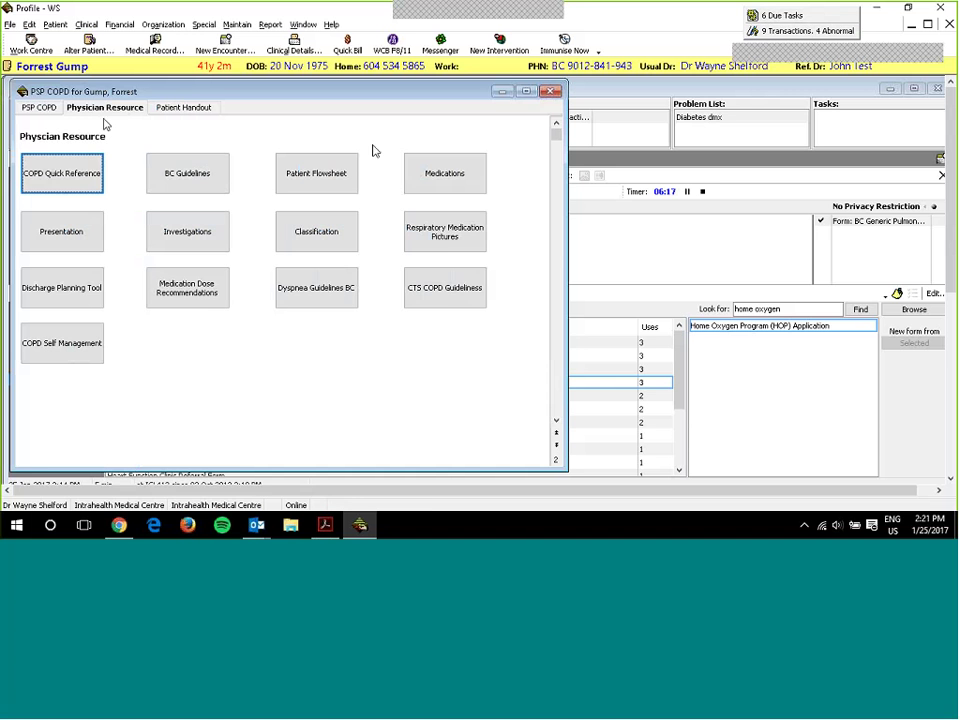
left_click(98, 183)
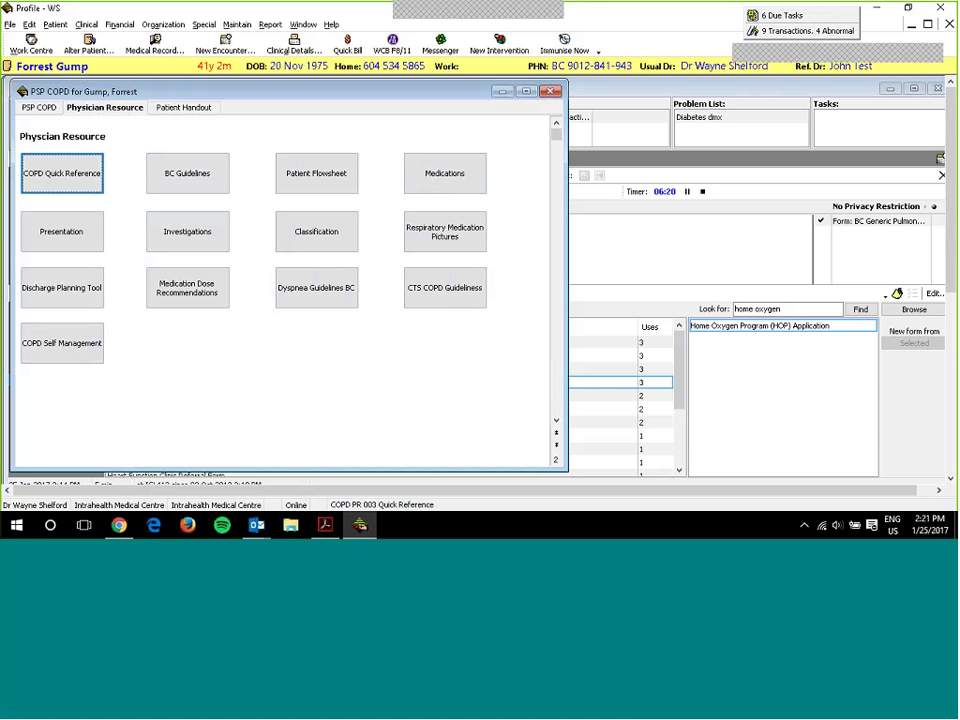
- On the Patient Handout page, preview the COPD Action Plan handout and close it
left_click(206, 111)
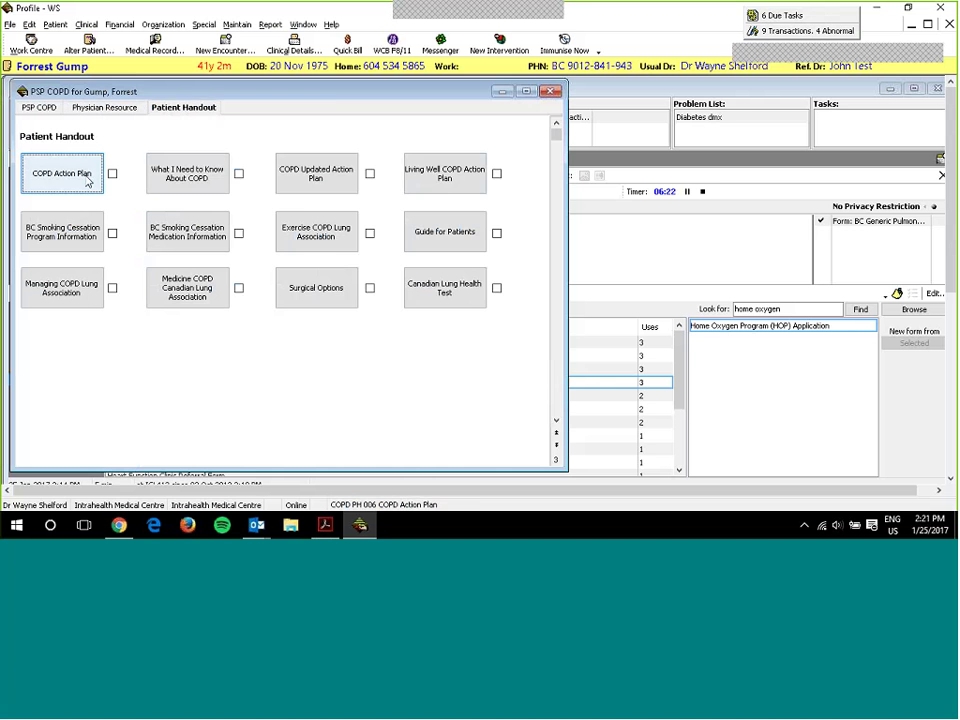
left_click(88, 180)
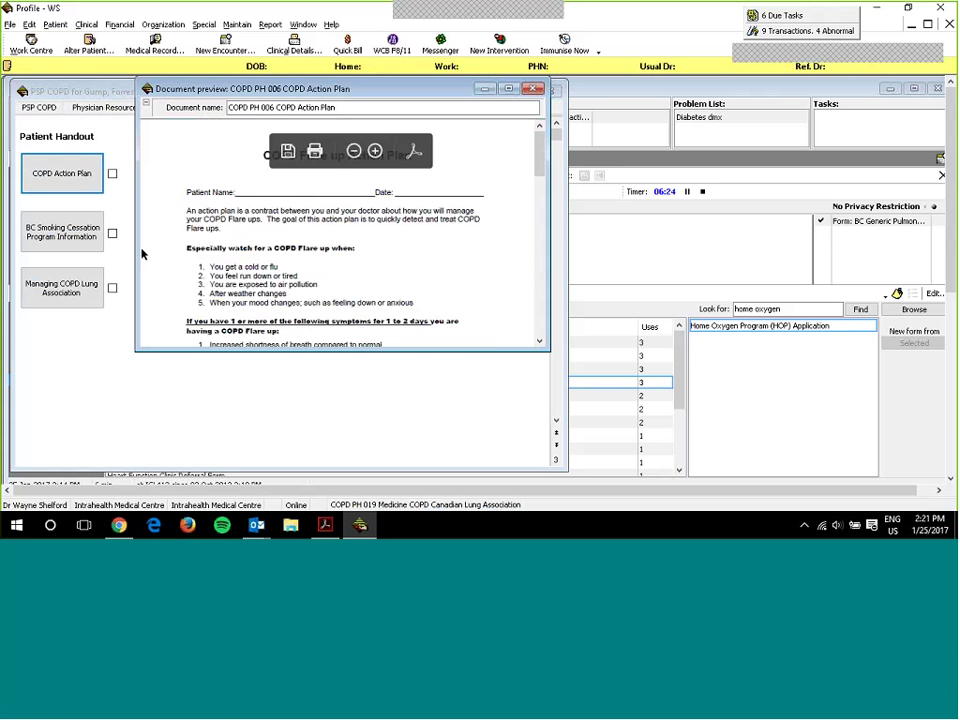
scroll(491, 154, "down", 5)
scroll(484, 199, "up", 5)
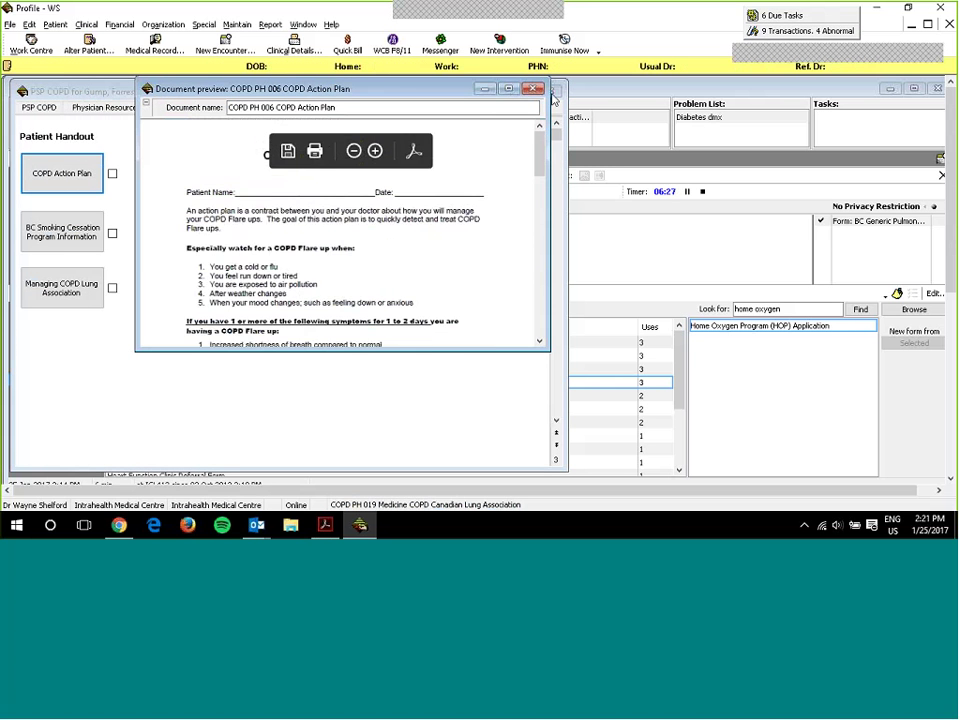
left_click(533, 89)
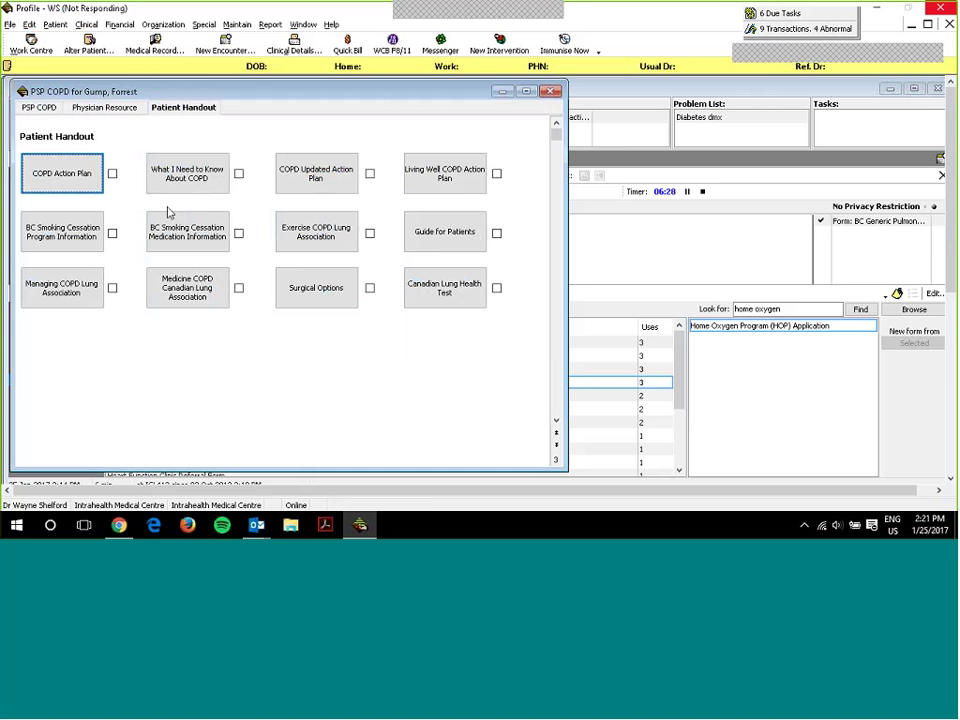
- Tick COPD Action Plan, Managing COPD Lung Association and Surgical Options as given
left_click(98, 186)
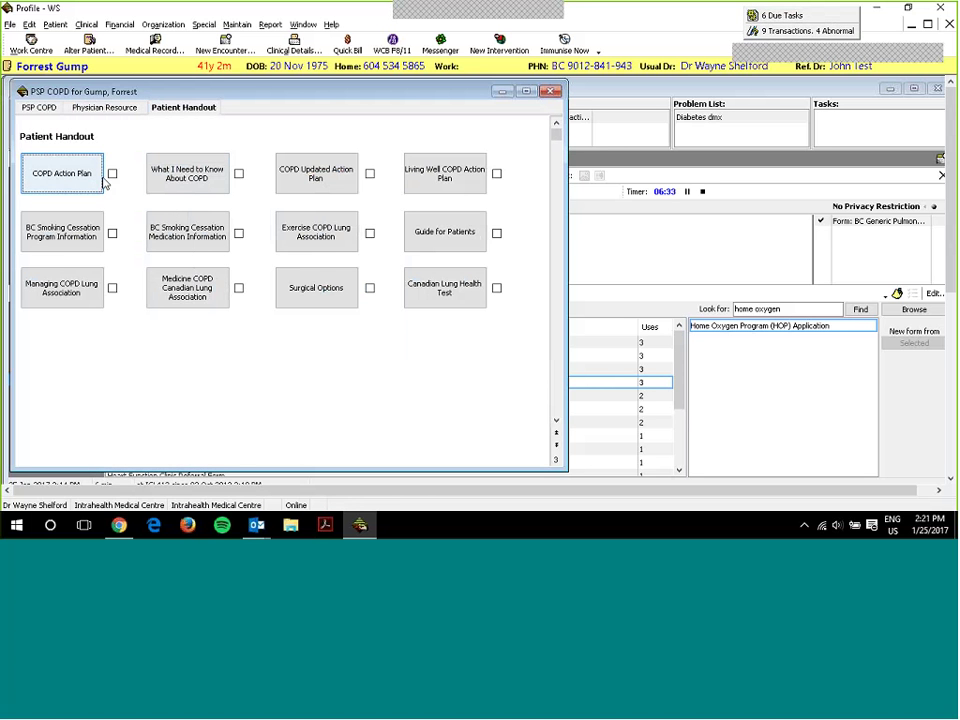
left_click(112, 173)
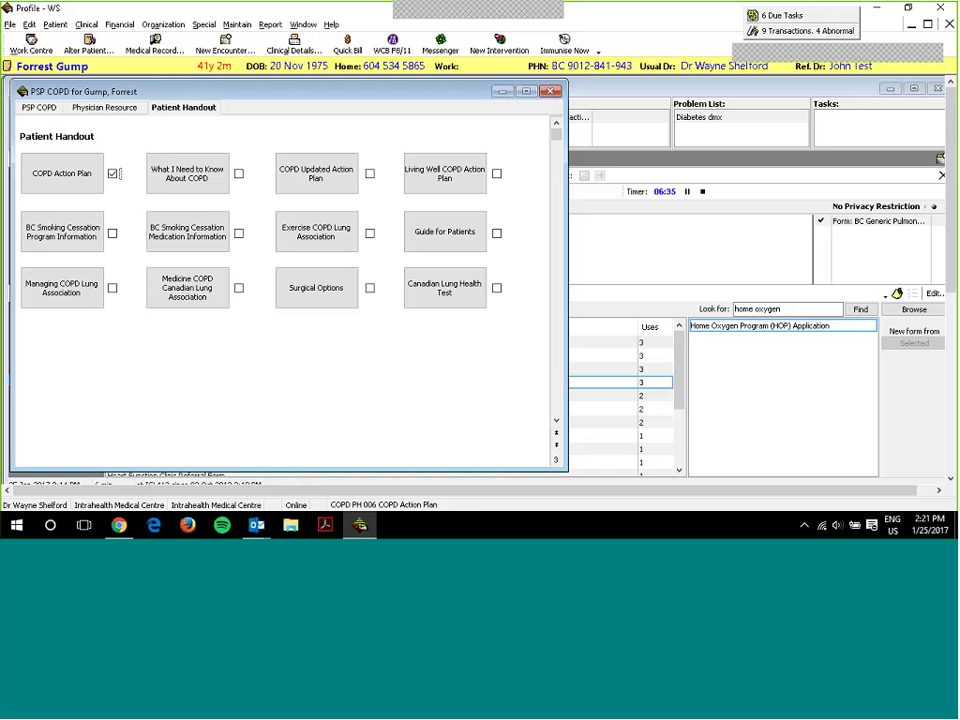
left_click(113, 289)
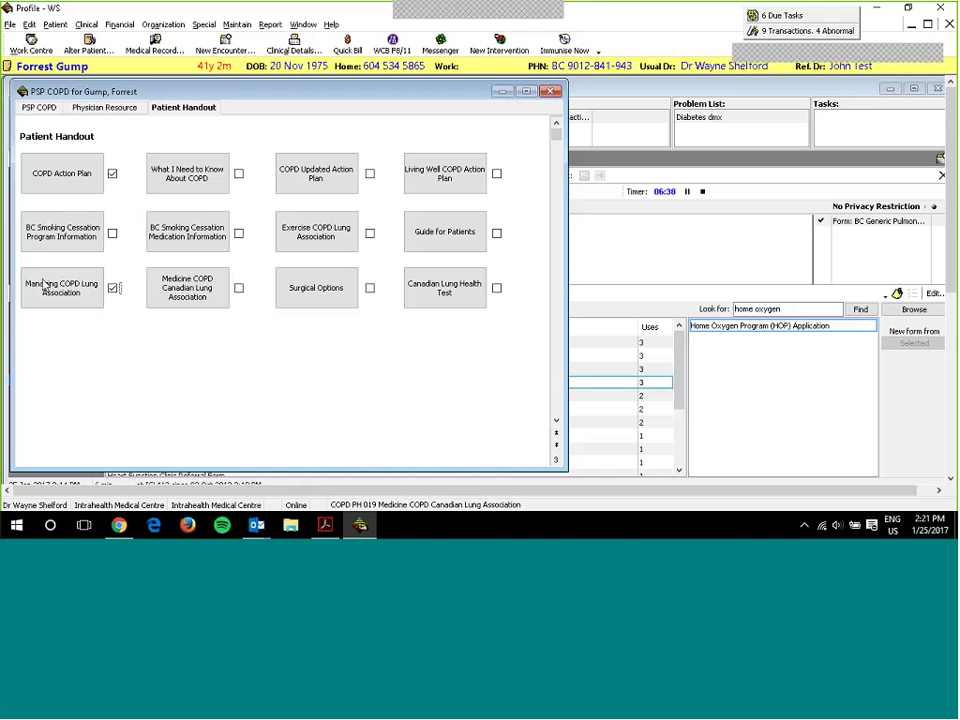
left_click(370, 288)
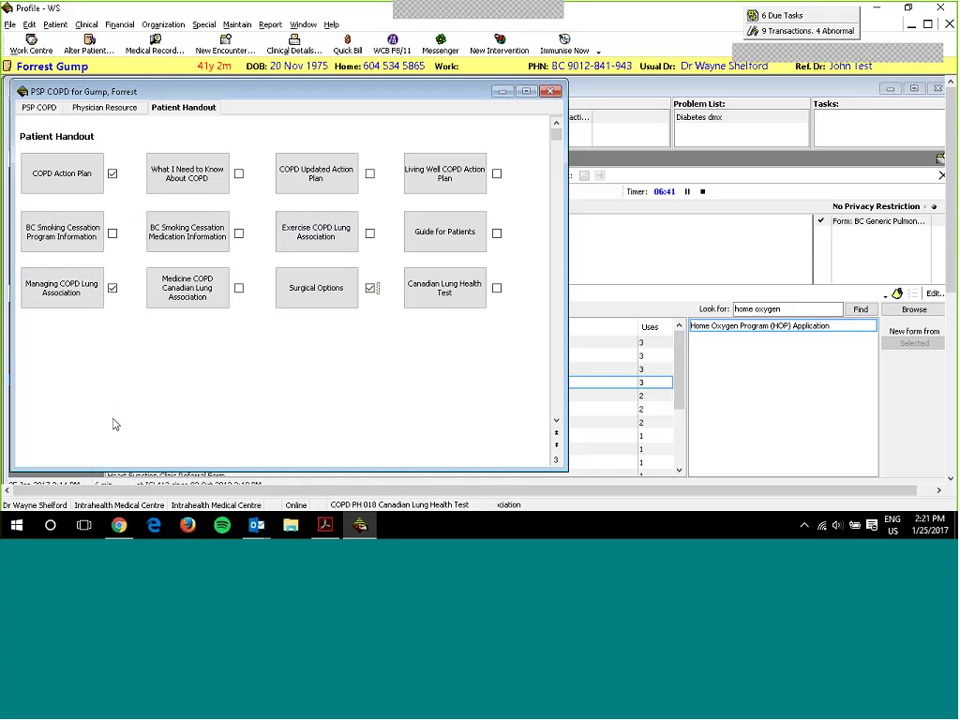
- Review the notes on the main PSP COPD form, then save and close it
left_click(40, 108)
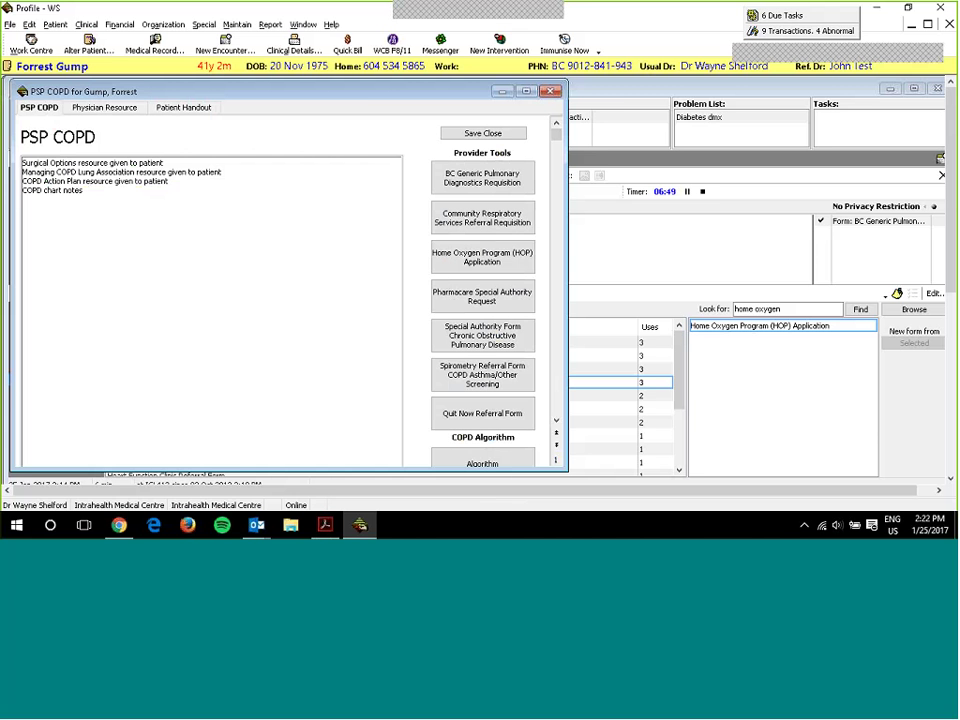
left_click(483, 134)
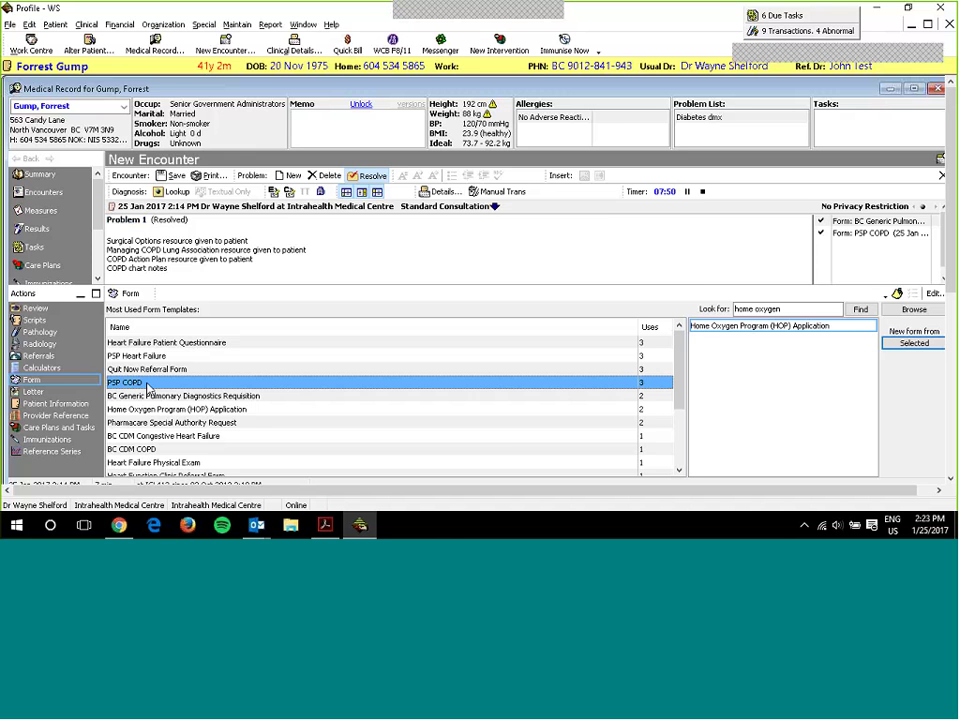
- Reopen the saved PSP COPD form, print the COPD Action Plan handout, and close both windows
double_click(148, 388)
left_click(308, 104)
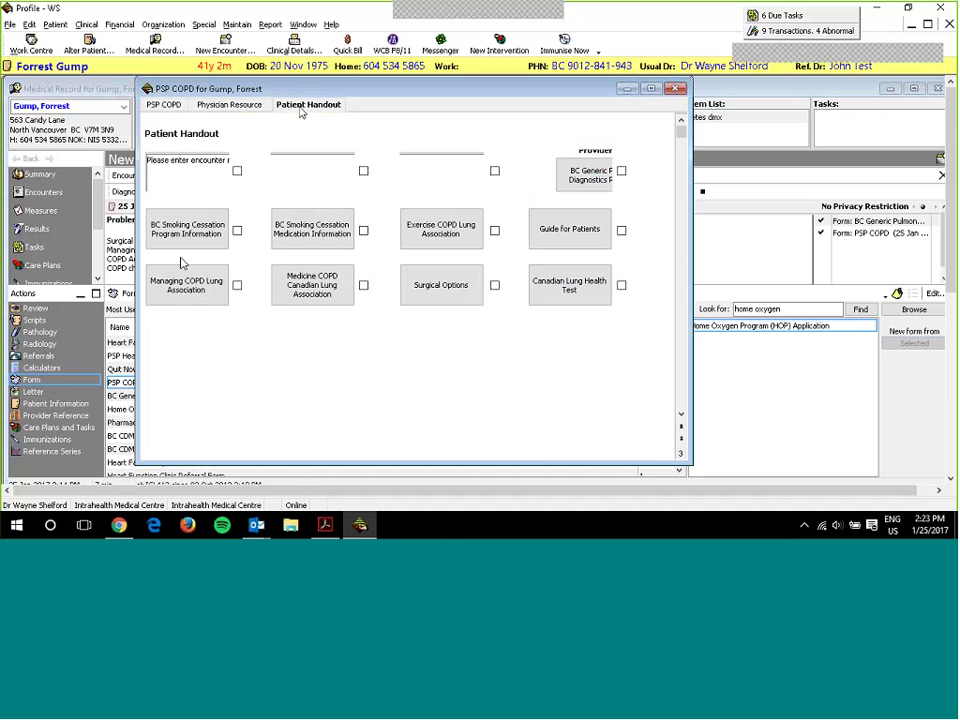
left_click(206, 168)
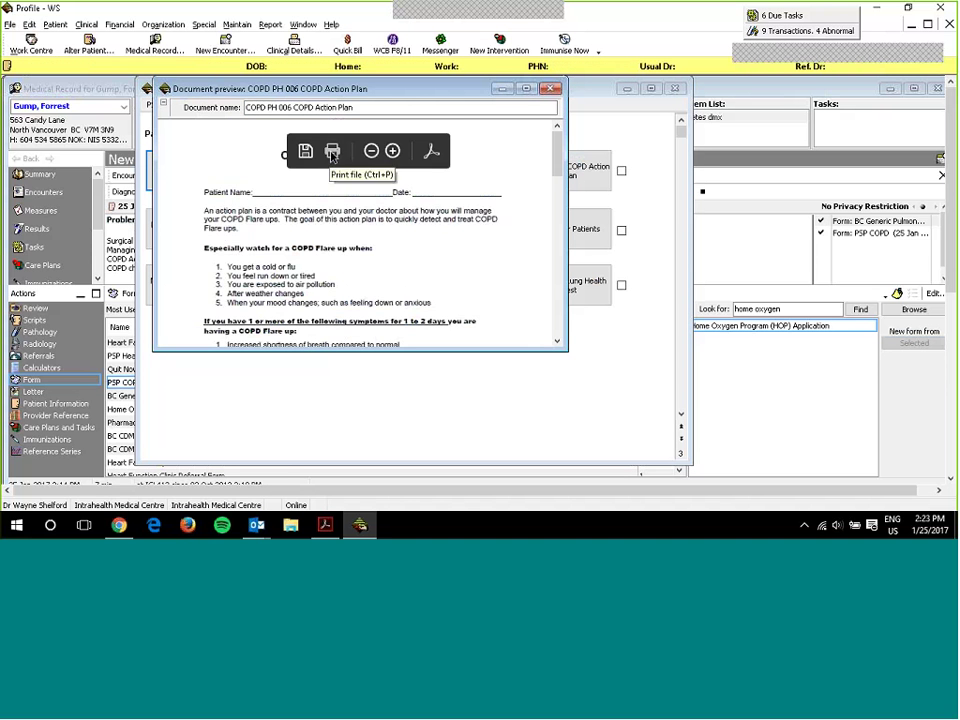
left_click(332, 152)
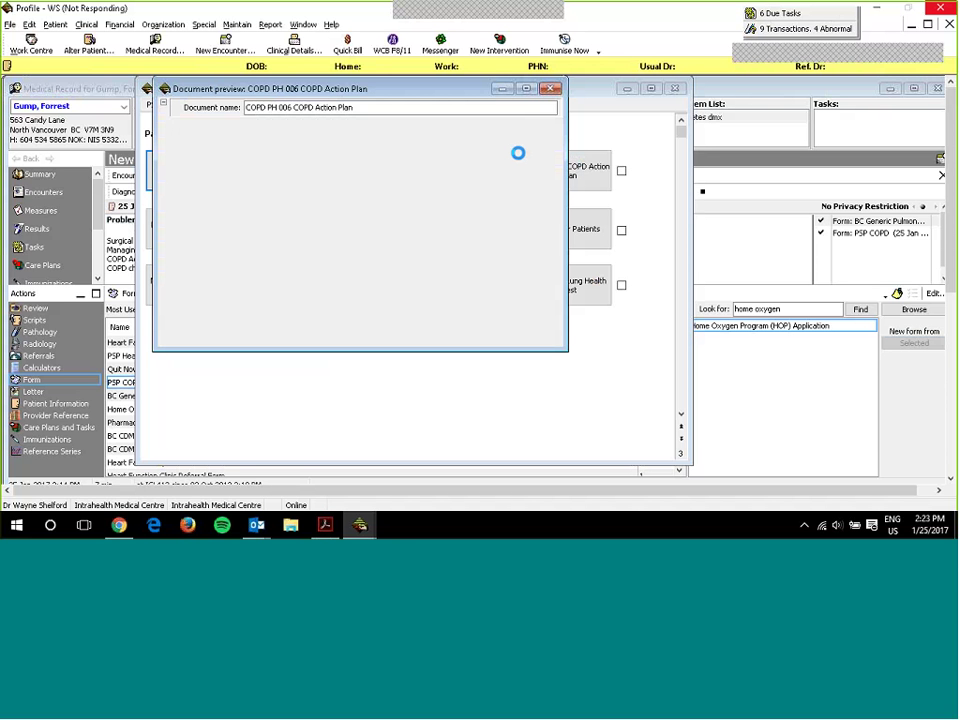
left_click(551, 88)
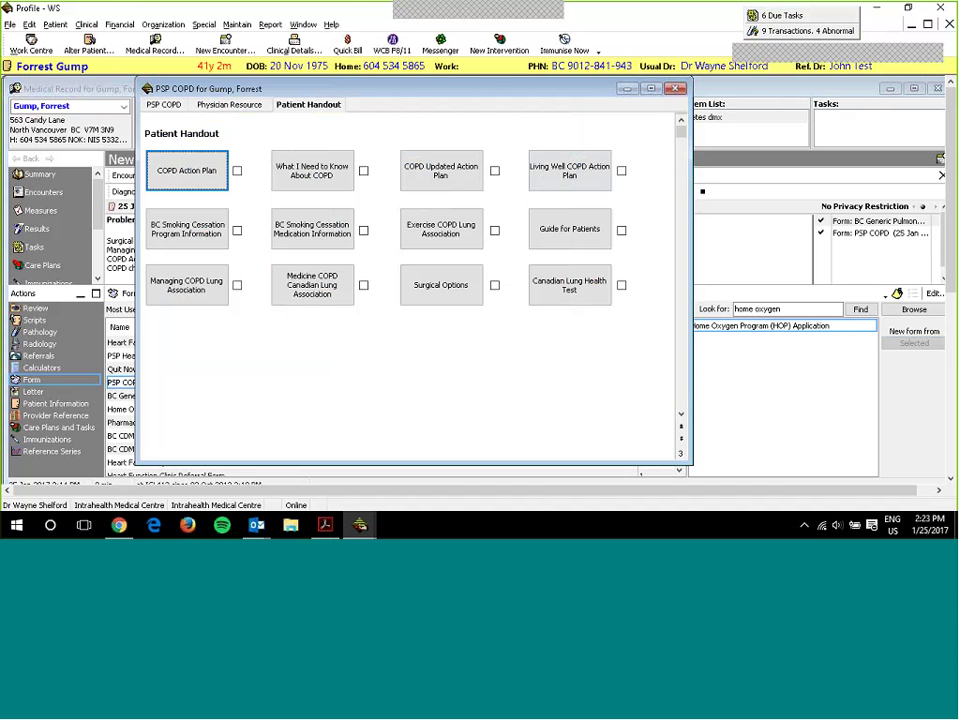
left_click(674, 88)
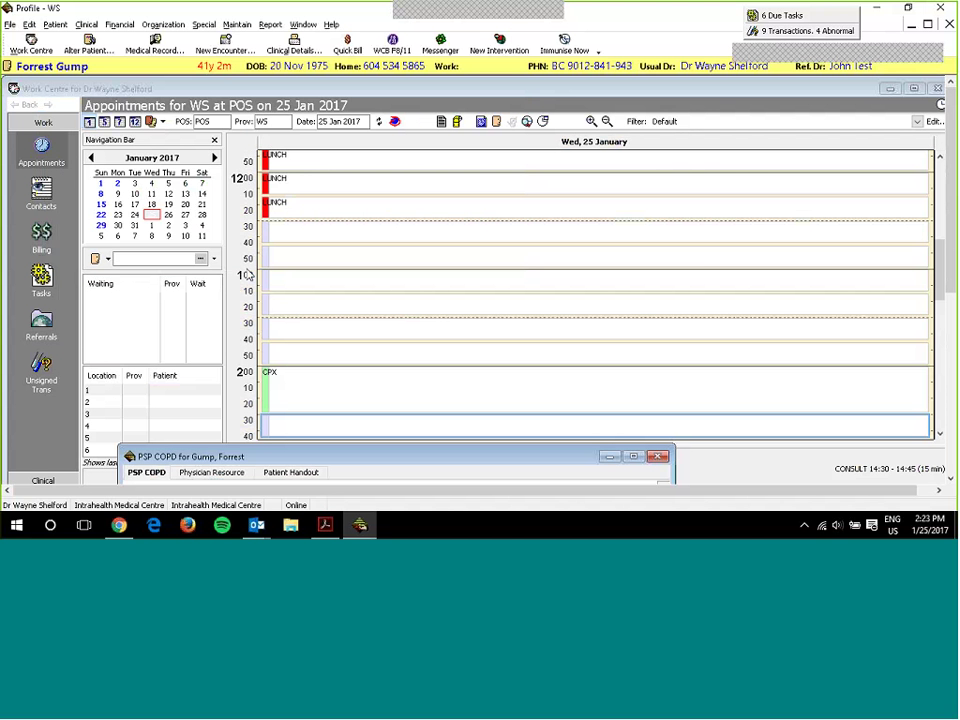
- Start a New Encounter for the patient and list the Form templates
left_click(215, 52)
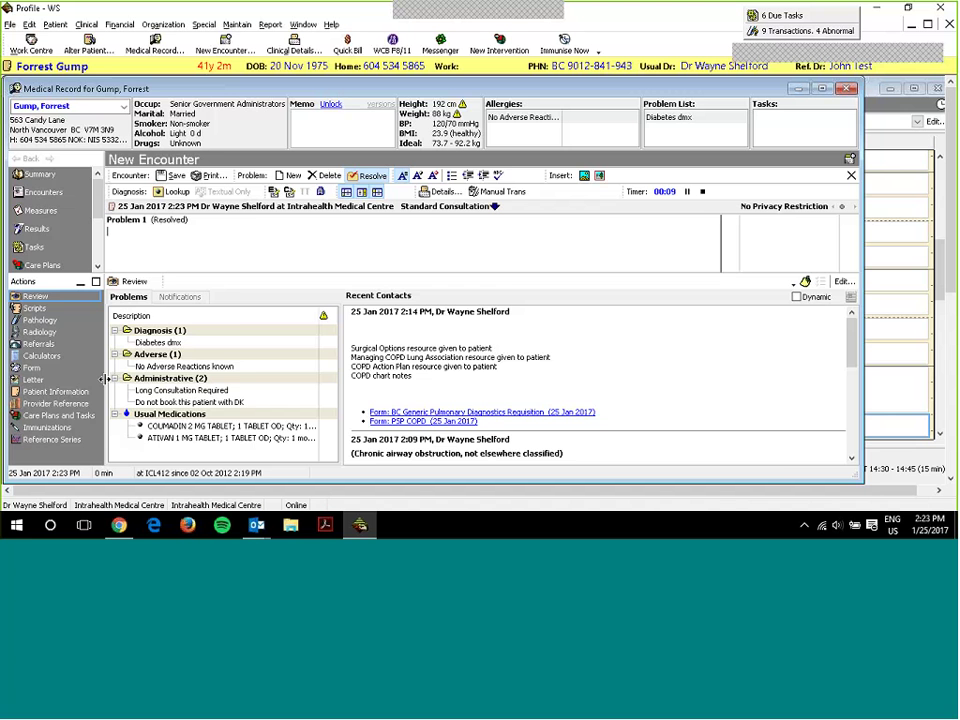
left_click(31, 369)
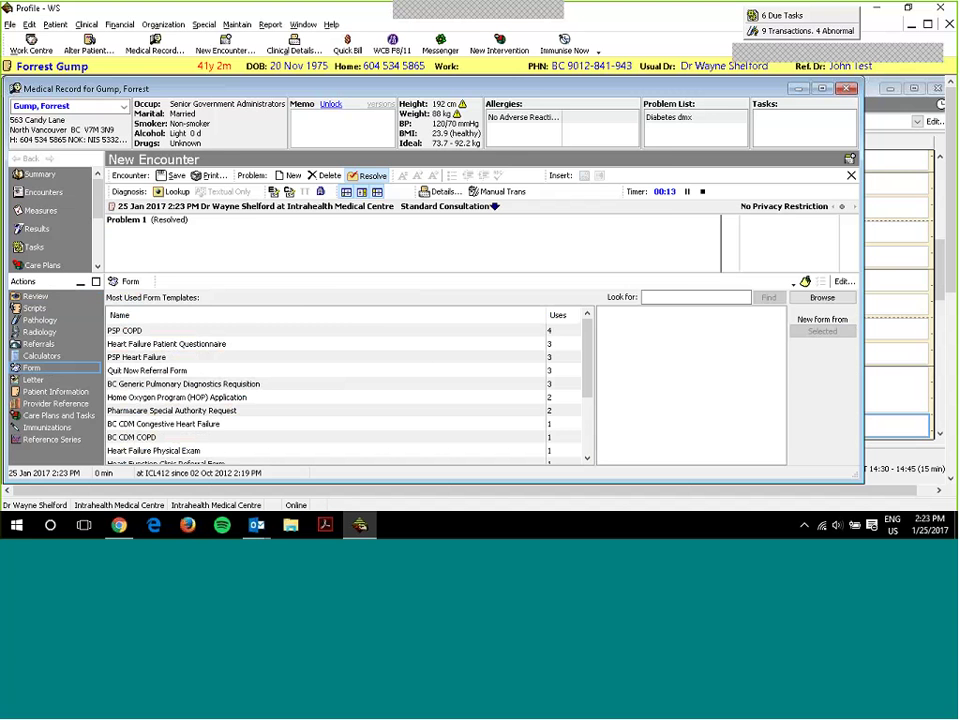
- Browse the form templates into the Practice Support Program's PSP Heart Failure folder
left_click(822, 297)
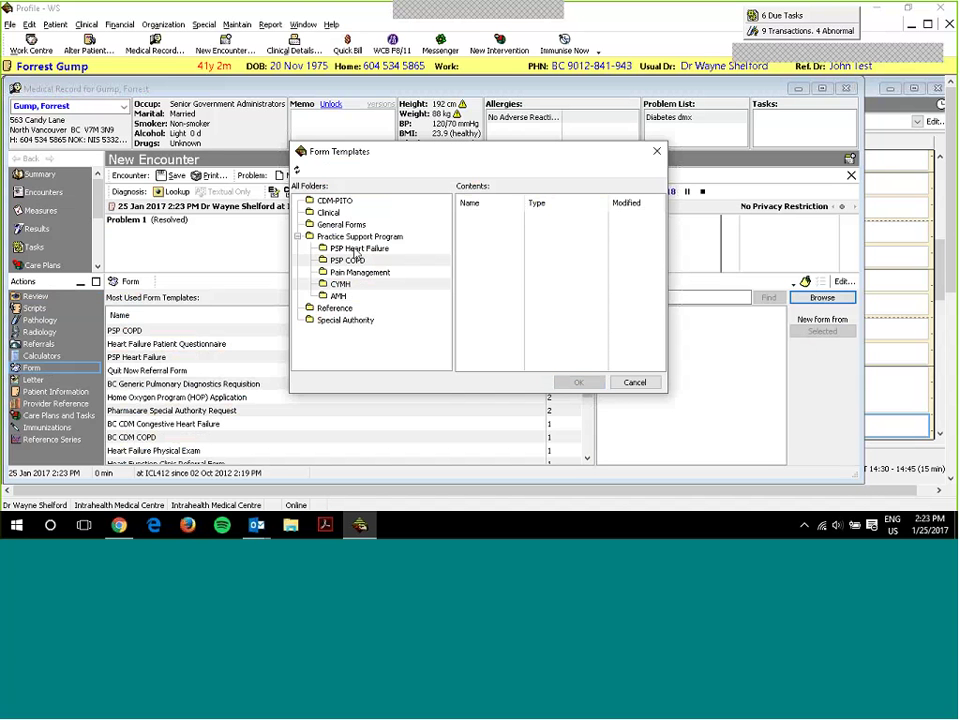
double_click(348, 238)
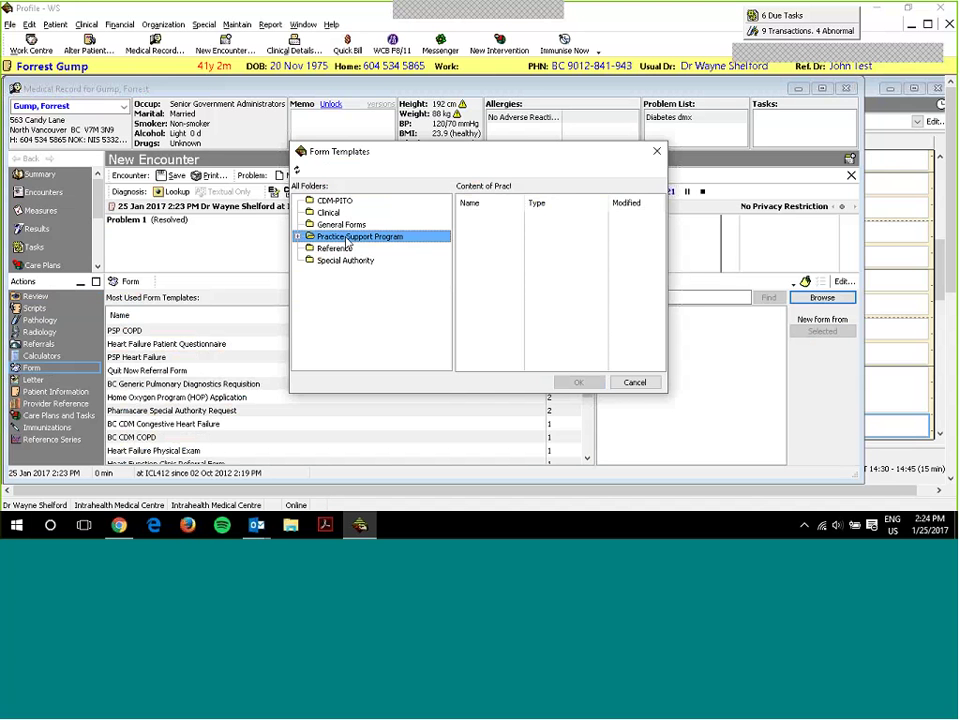
double_click(348, 238)
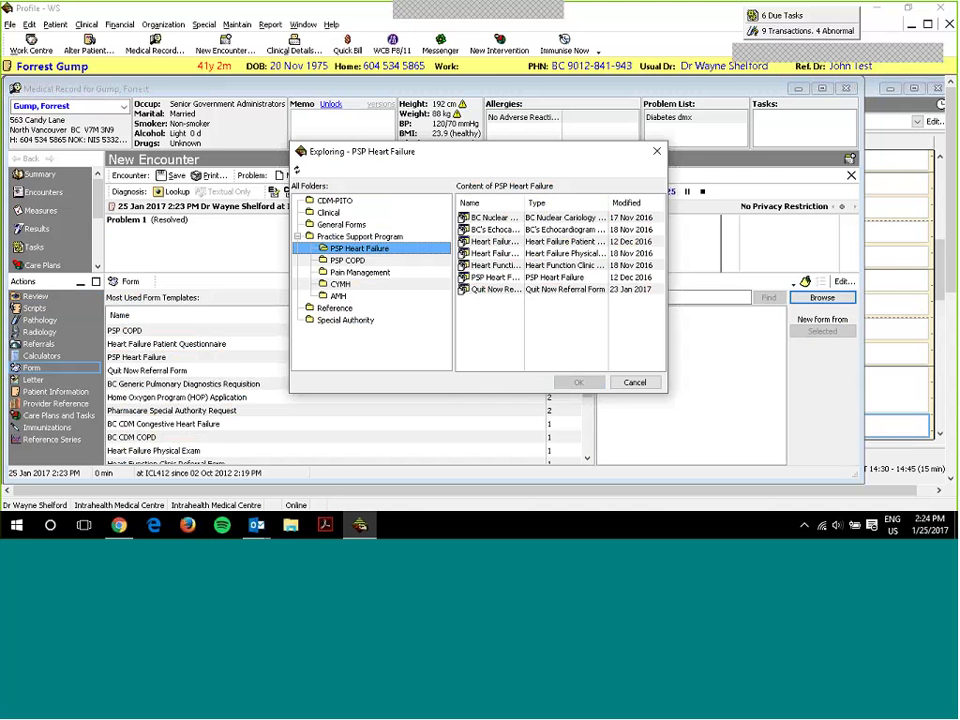
left_click_drag(523, 203, 568, 203)
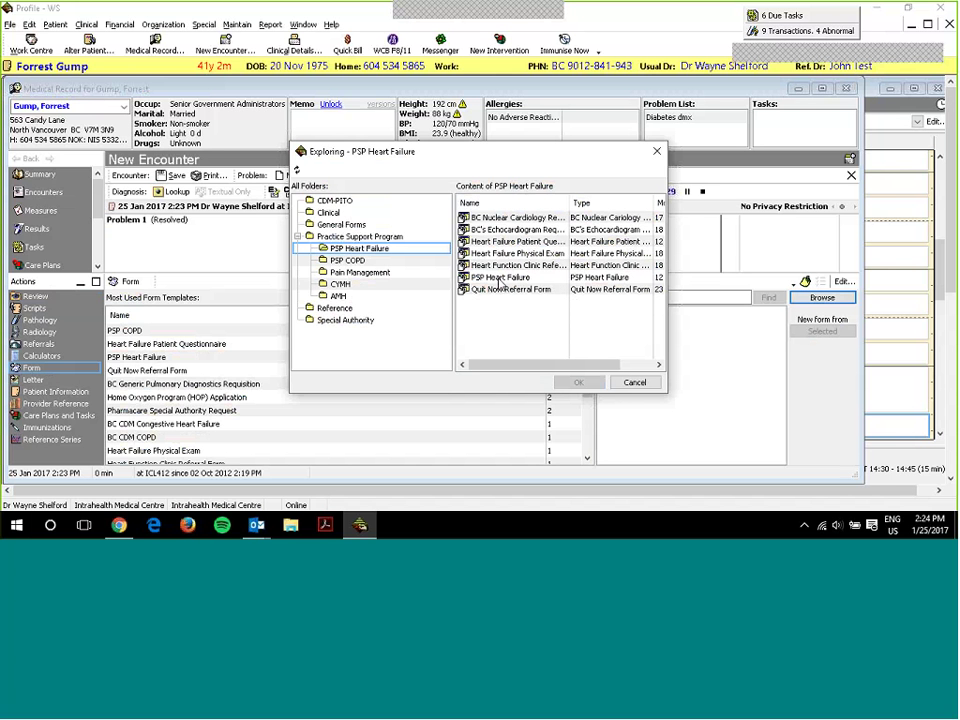
- Preview and dismiss the Heart Failure Patient Questionnaire, then relist the PSP Heart Failure folder's forms
left_click(492, 230)
double_click(495, 242)
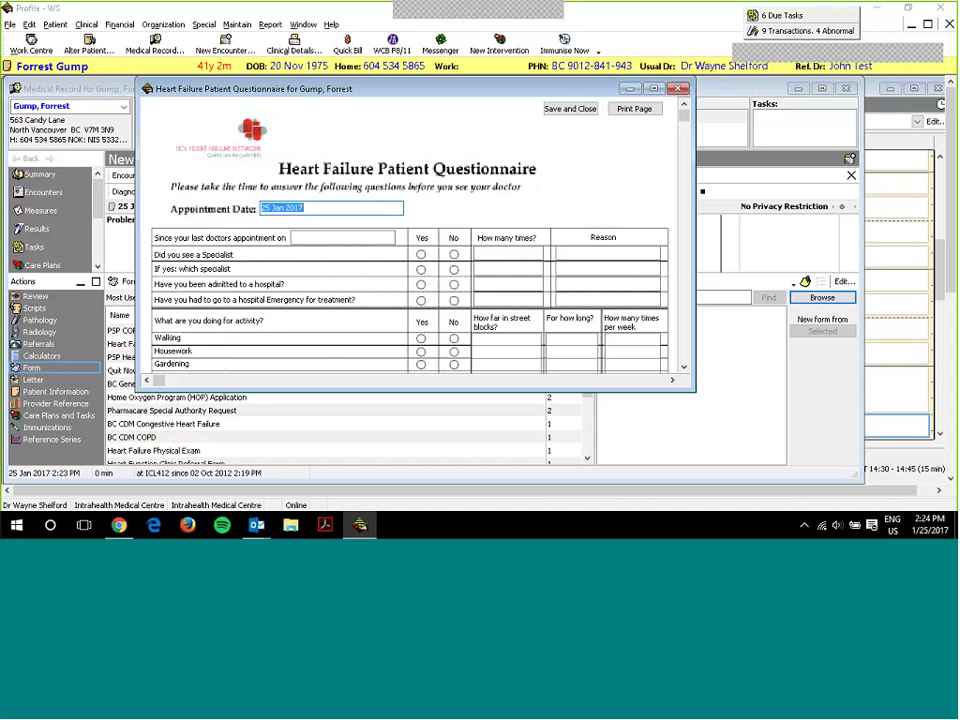
key("Escape")
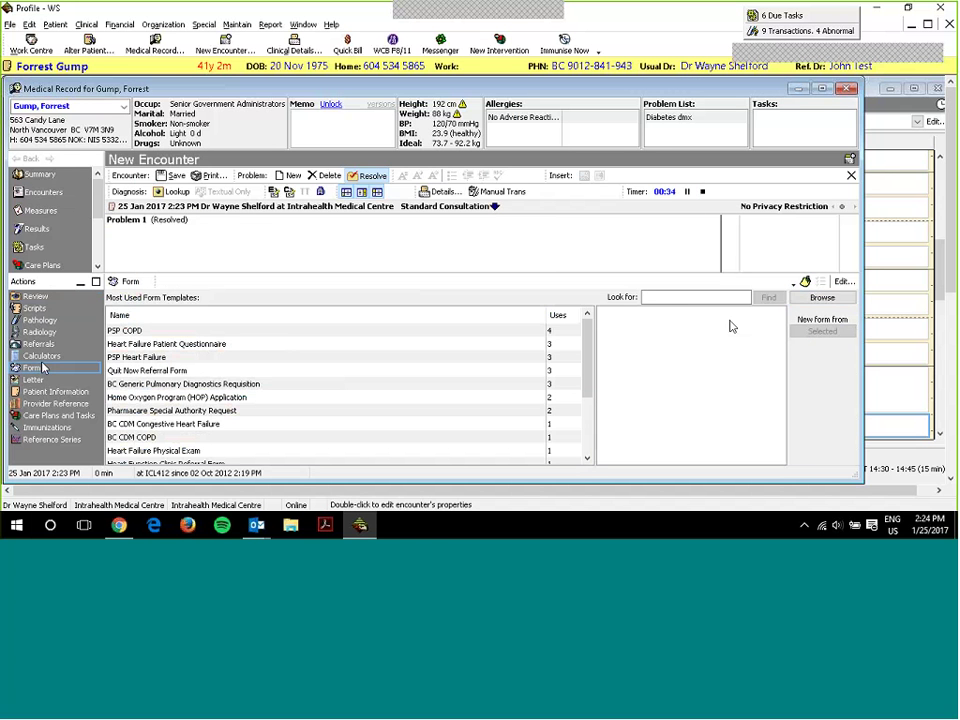
left_click(838, 298)
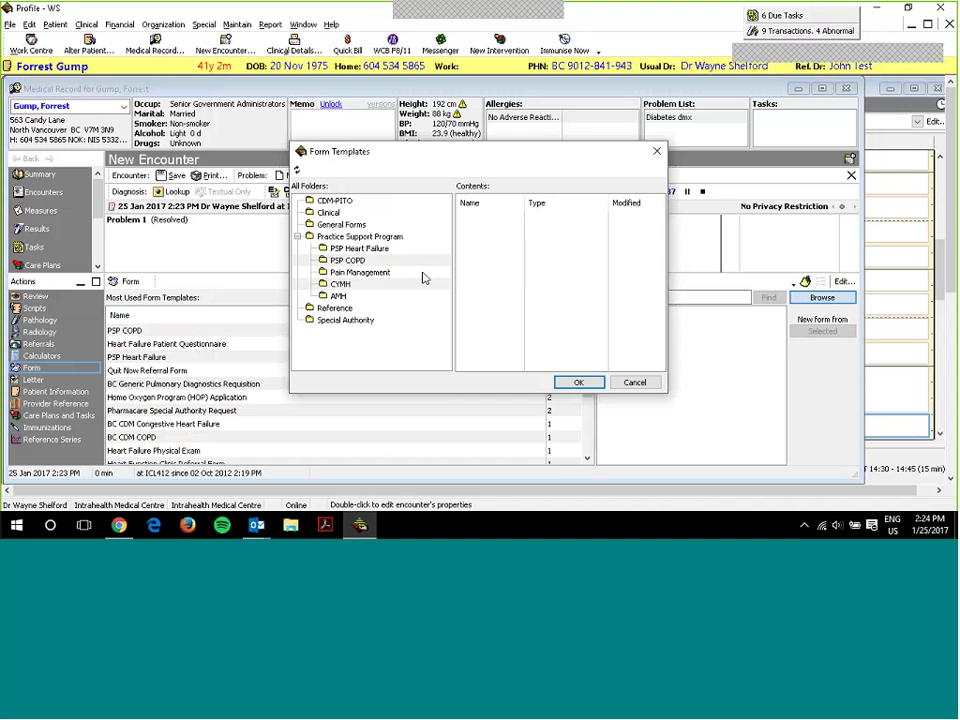
left_click(358, 248)
- Open PSP Heart Failure, nudge its window left, and overwrite the placeholder notes with 'heart failure chart notes'
double_click(482, 277)
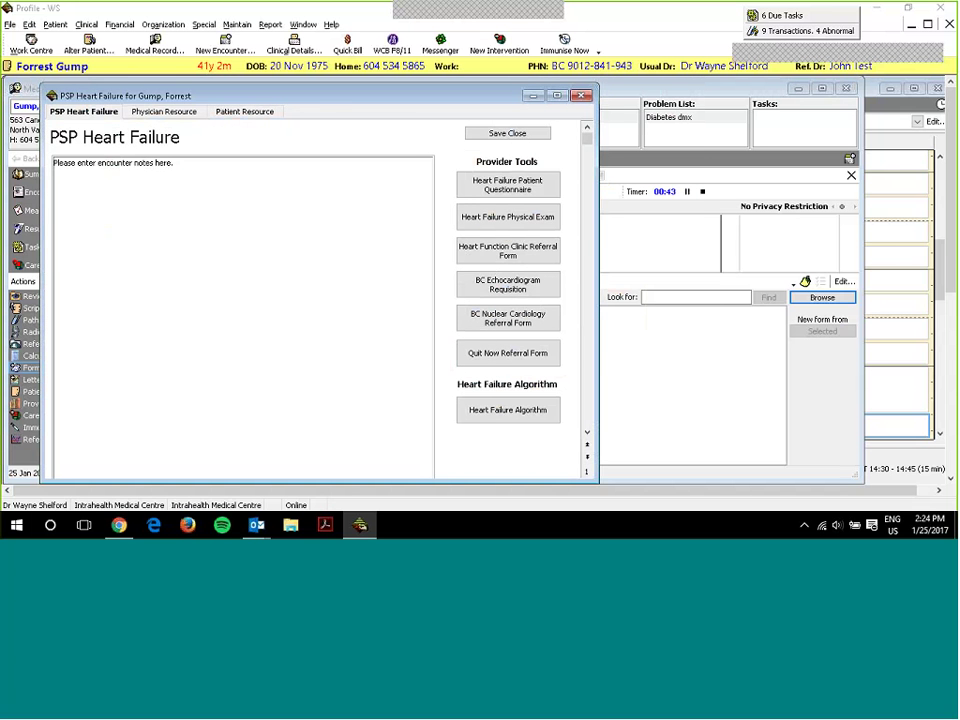
left_click_drag(341, 95, 324, 93)
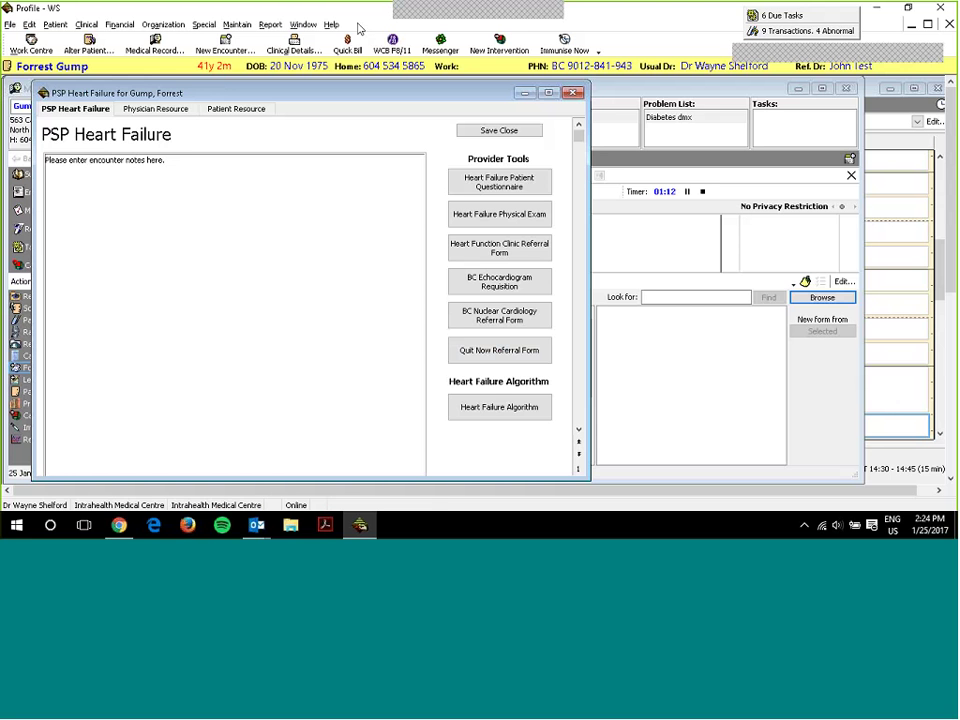
left_click(97, 173)
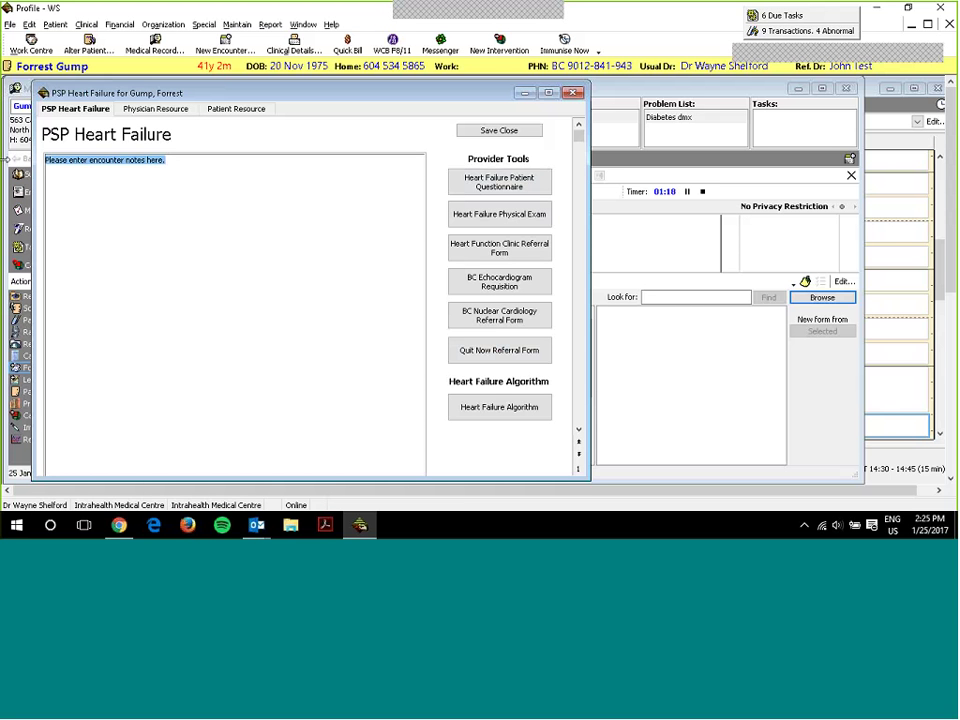
type("heart fa")
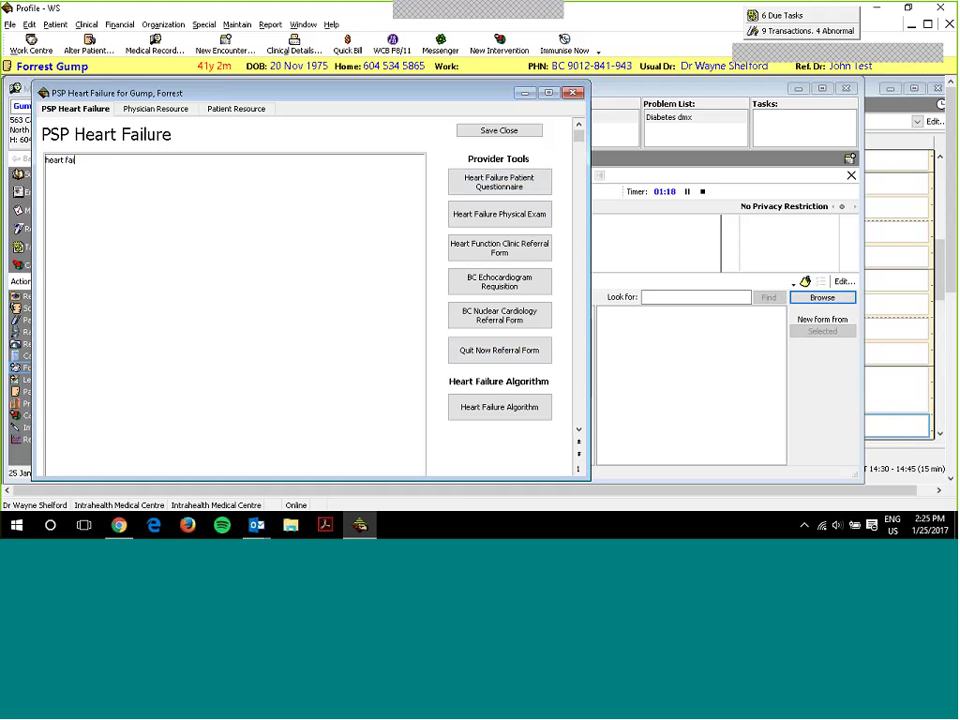
type("ilure chart notes")
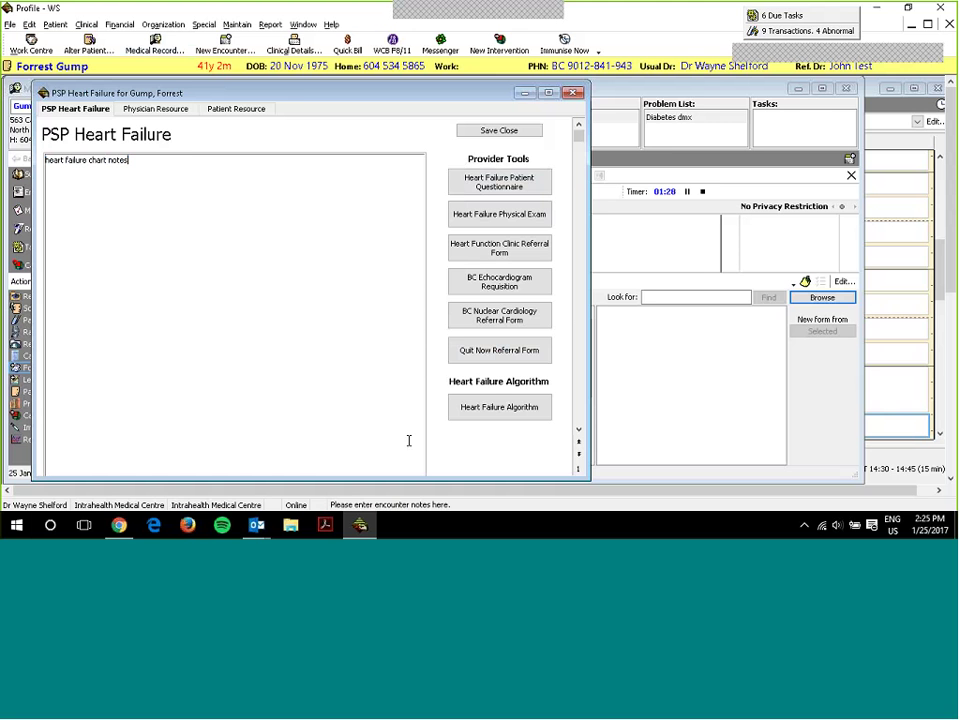
- Answer the questionnaire: specialist seen Yes, which specialist No, hospital admission No, Emergency visit Yes; then save
left_click(481, 185)
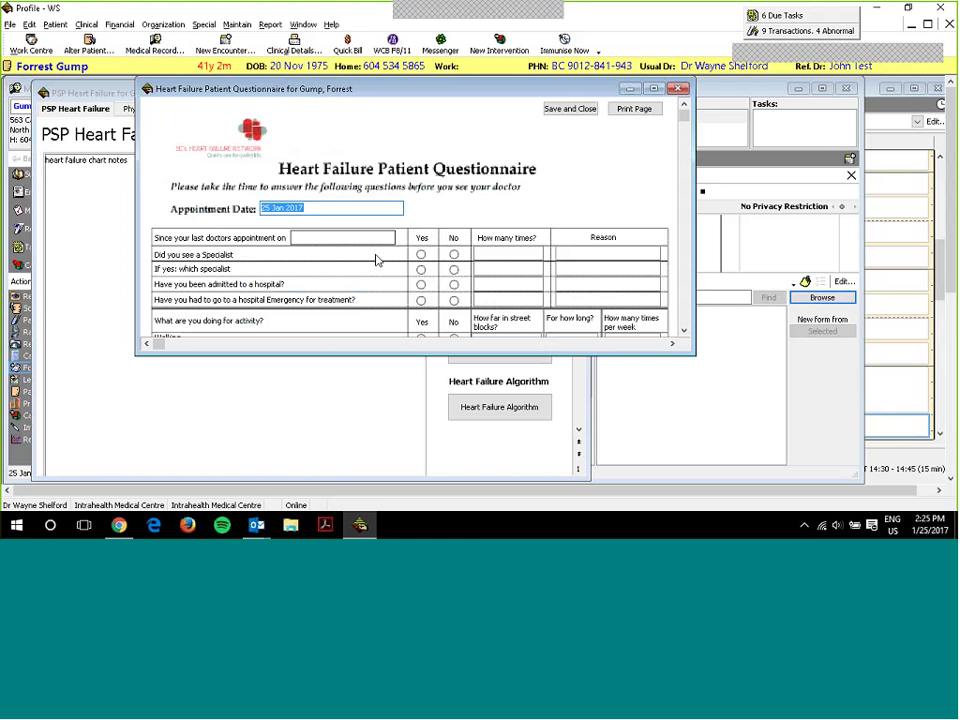
scroll(410, 250, "down", 4)
scroll(410, 250, "up", 2)
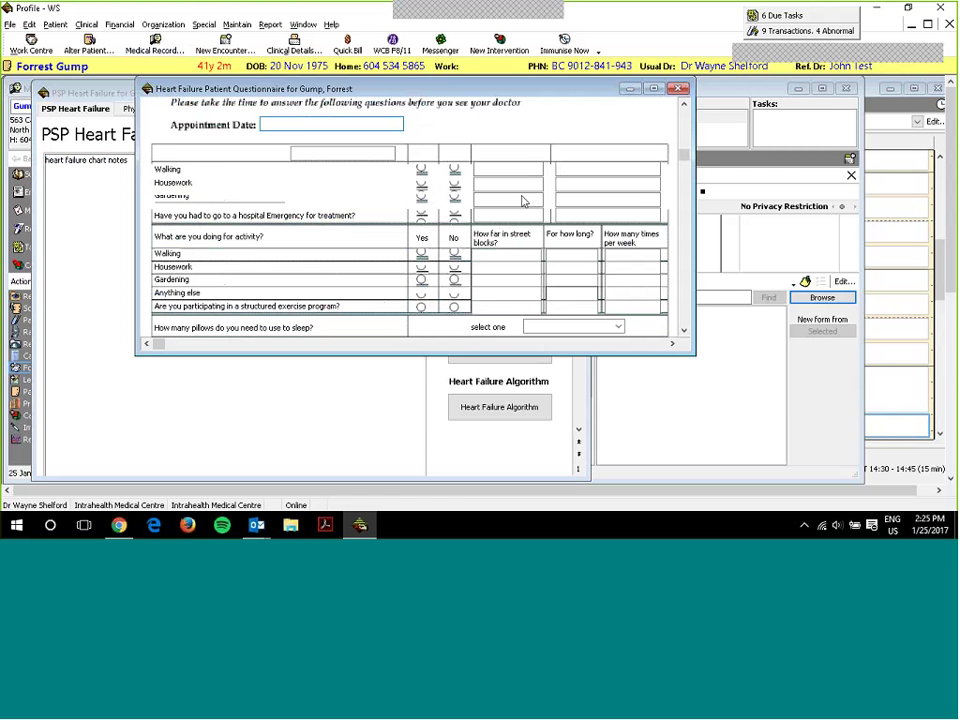
left_click(421, 170)
left_click(453, 185)
left_click(453, 200)
left_click(421, 216)
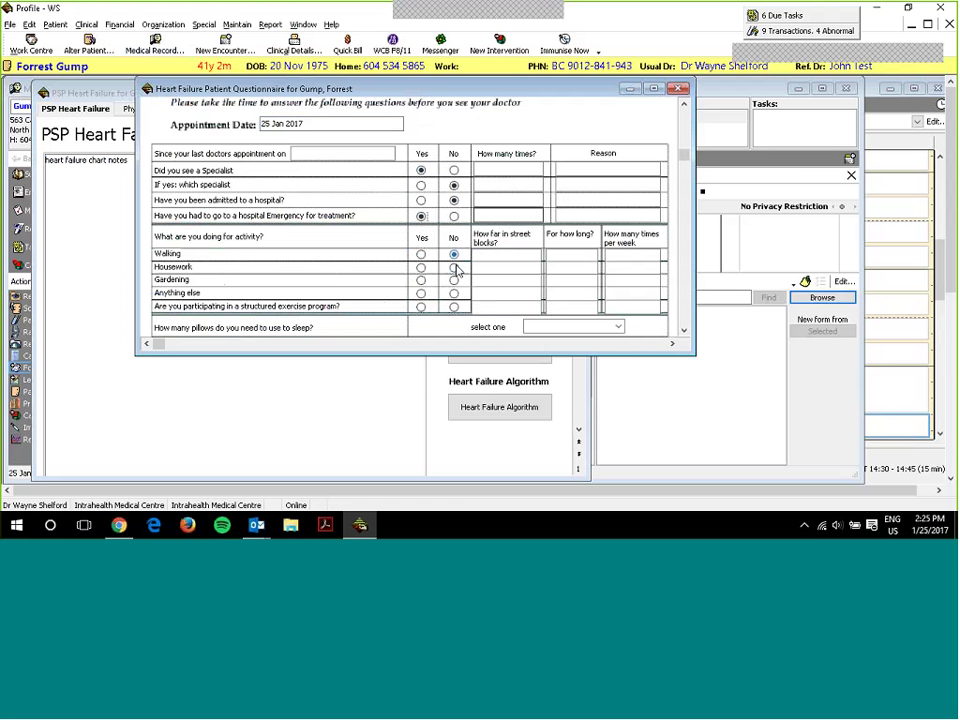
scroll(454, 268, "up", 3)
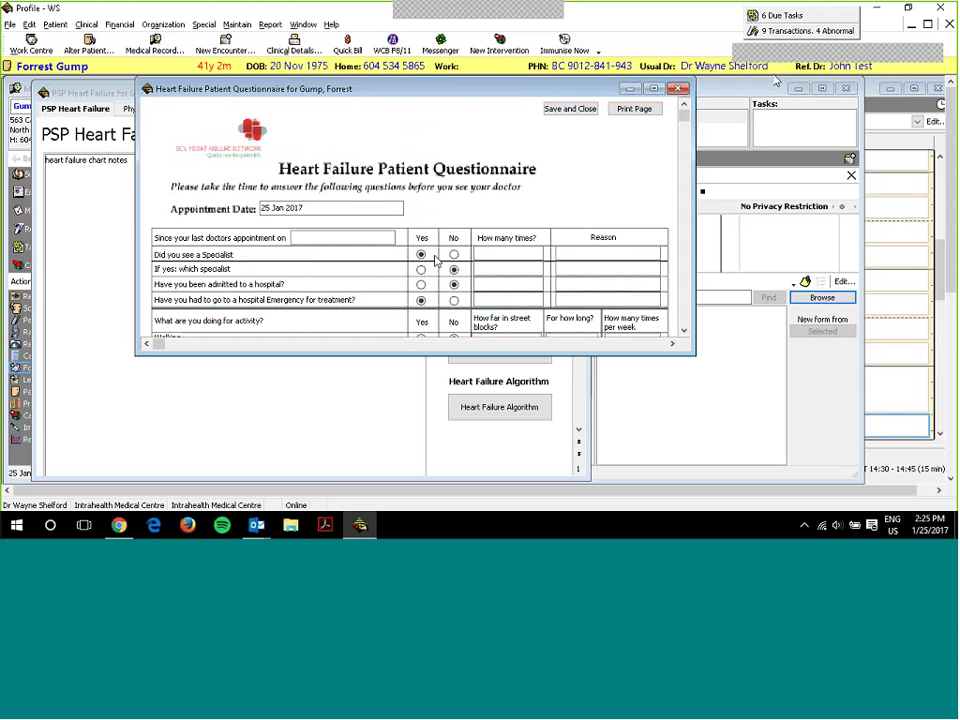
scroll(505, 215, "down", 5)
scroll(500, 205, "up", 5)
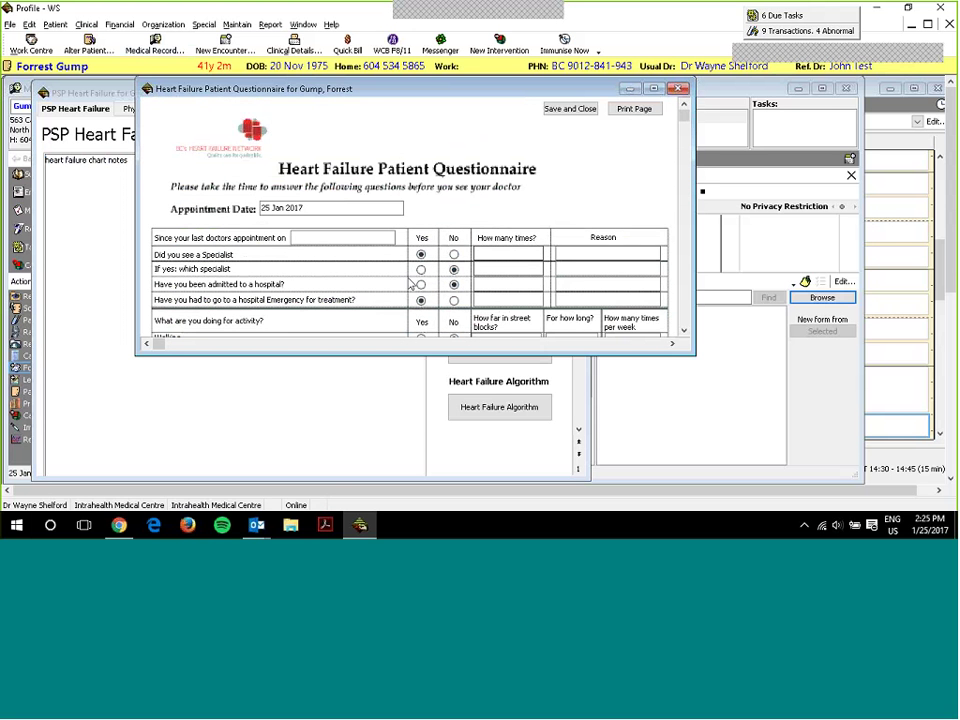
left_click(570, 109)
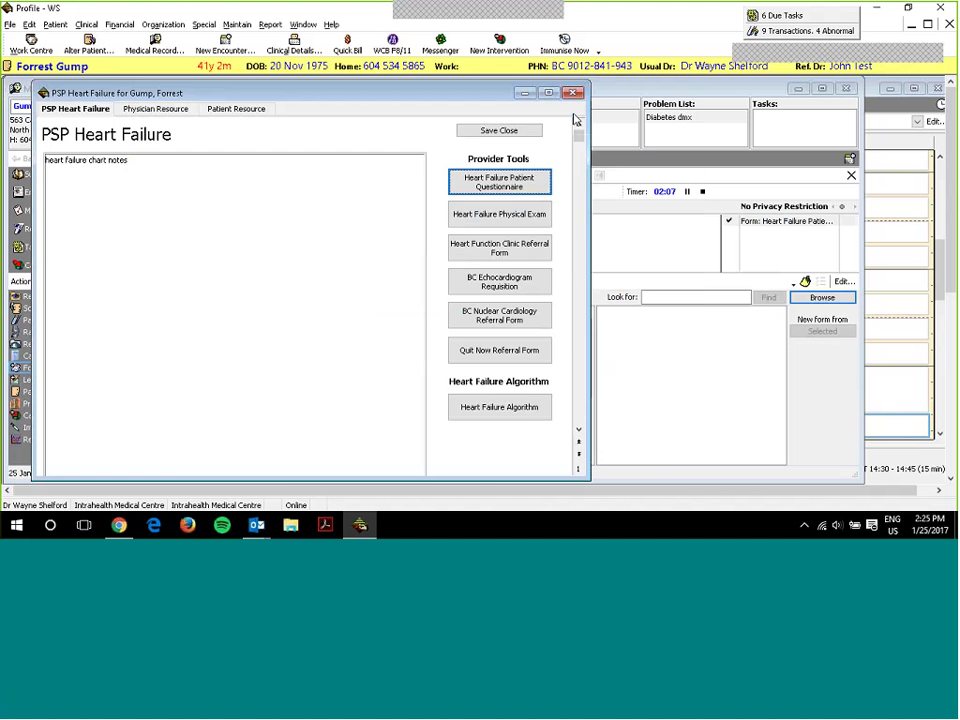
- Fill the Heart Failure Physical Exam (88 kg weight, 'dsfgsadf' in Murmurs Grade) and save it
left_click(504, 220)
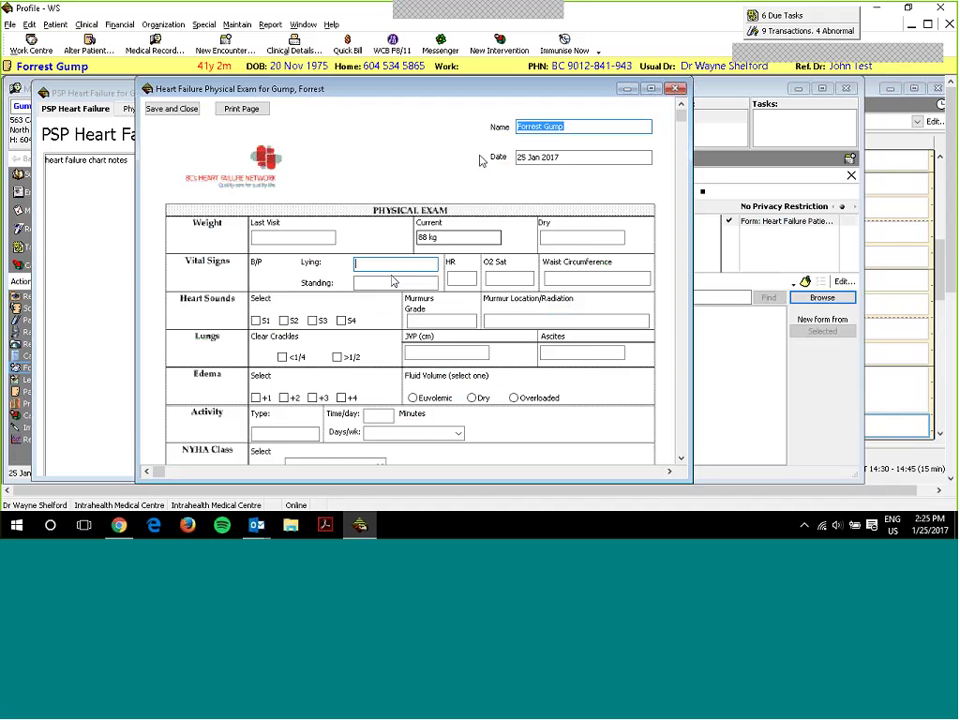
key("End")
key("Tab")
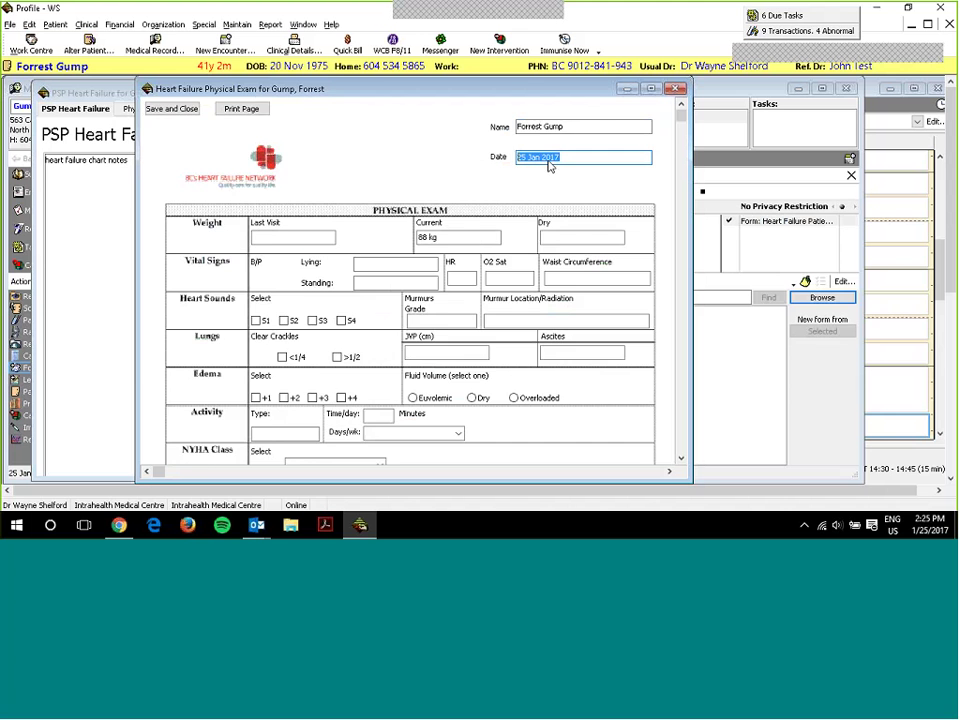
scroll(549, 167, "down", 3)
scroll(478, 200, "up", 2)
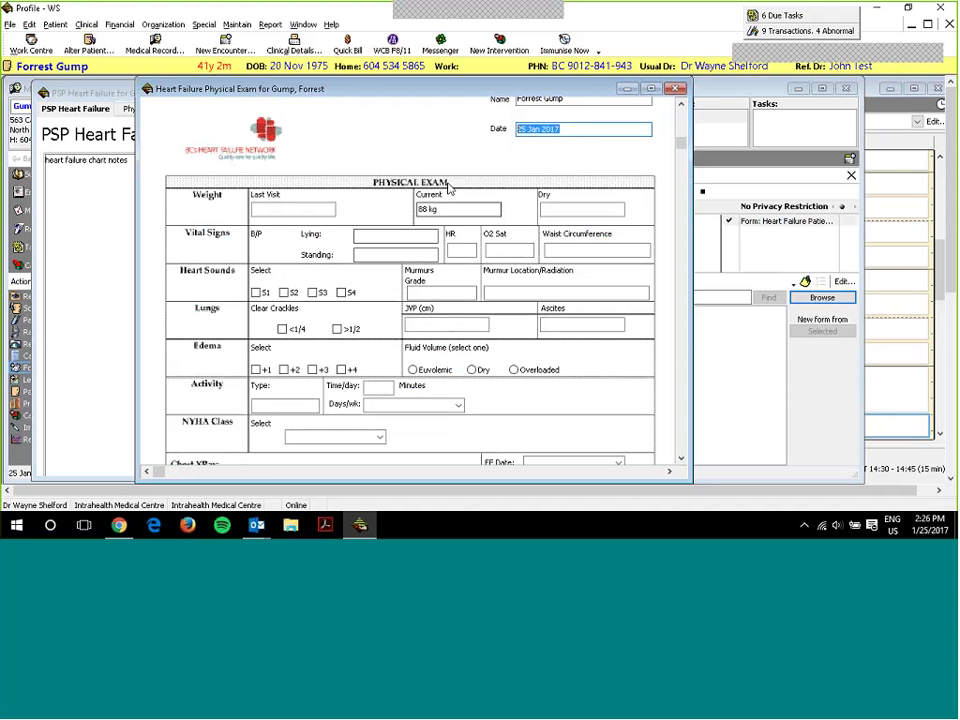
left_click(452, 209)
left_click(445, 207)
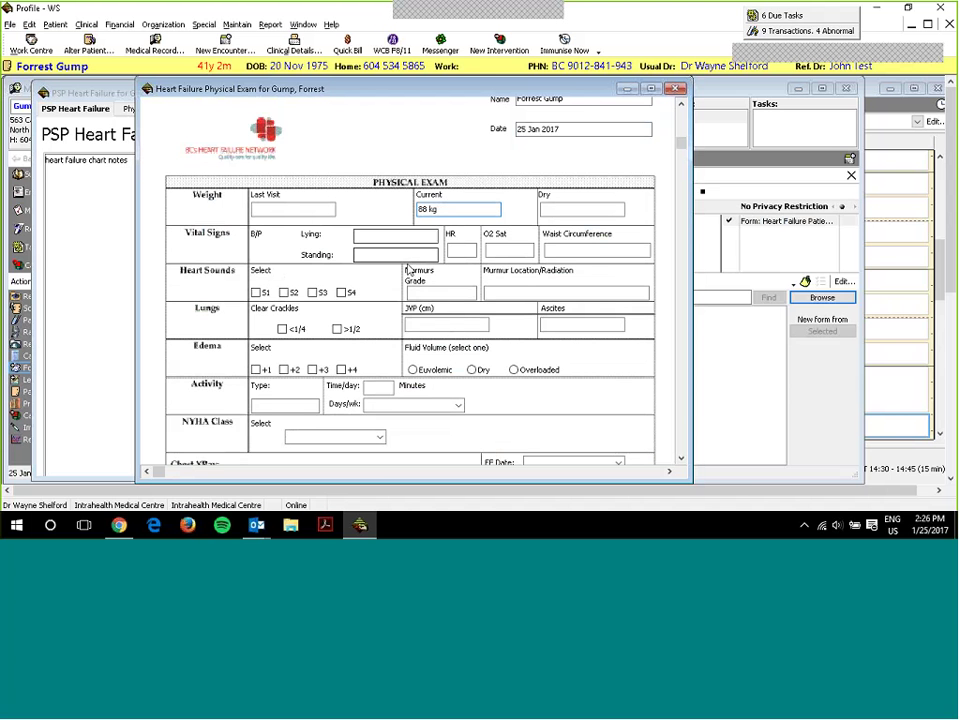
left_click(445, 293)
type("dsfgsadf")
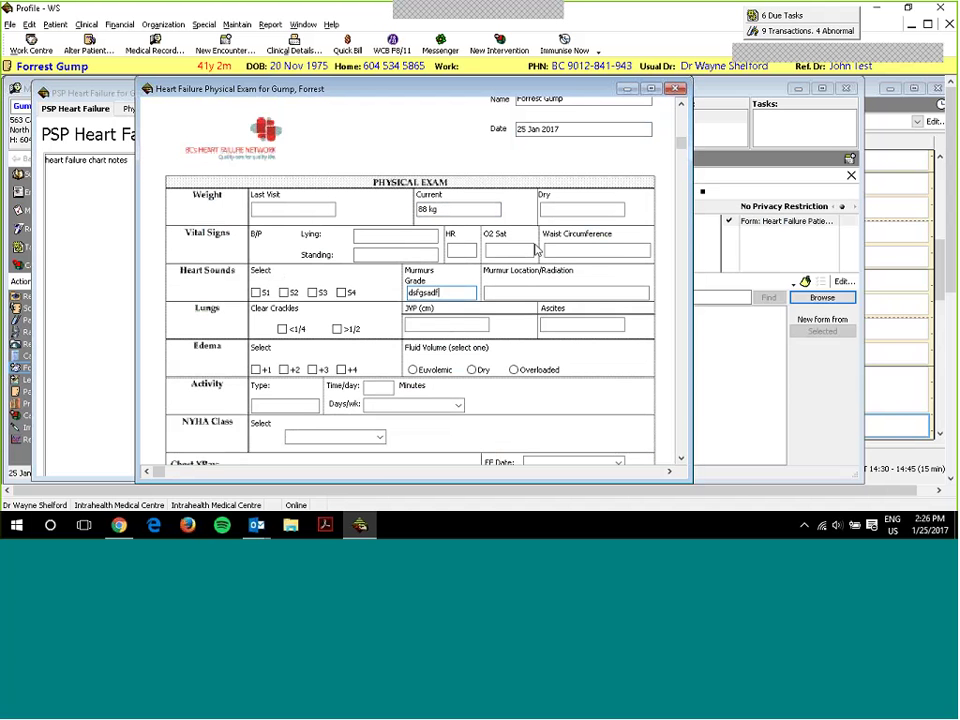
scroll(560, 170, "up", 1)
left_click(185, 109)
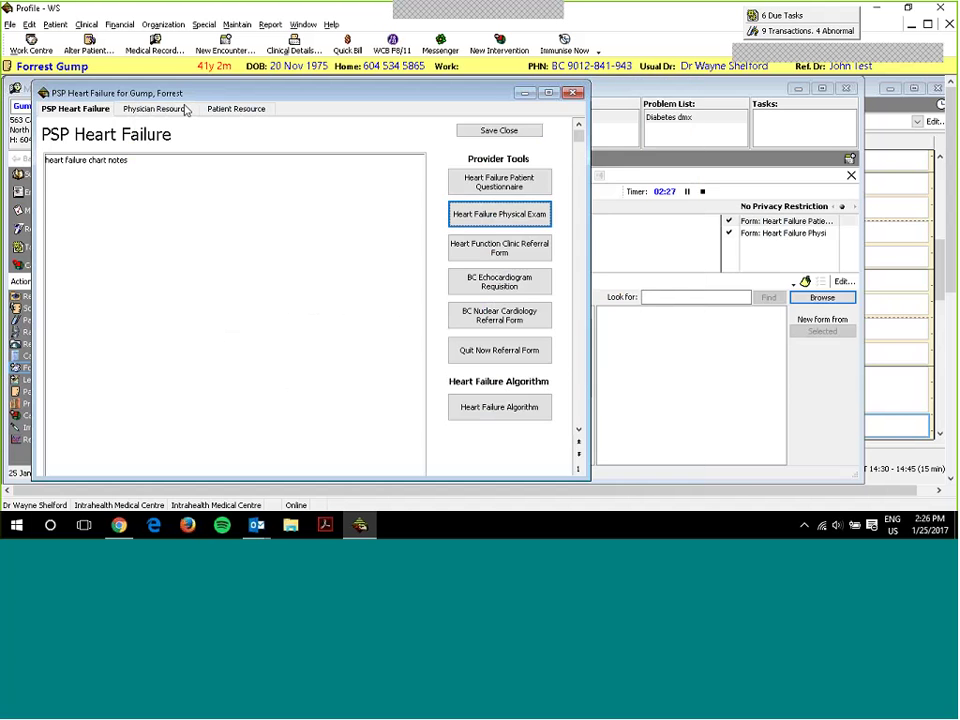
- Preview the Heart Function Clinic Referral Form and close it without saving
left_click(499, 247)
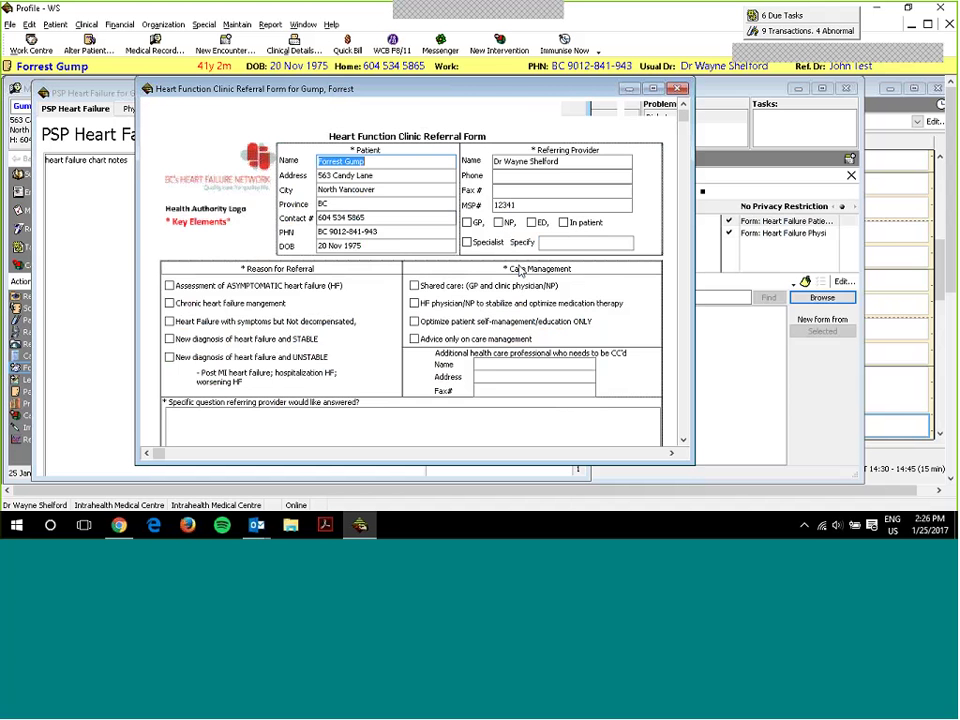
scroll(437, 198, "down", 5)
scroll(437, 198, "down", 3)
scroll(437, 198, "up", 10)
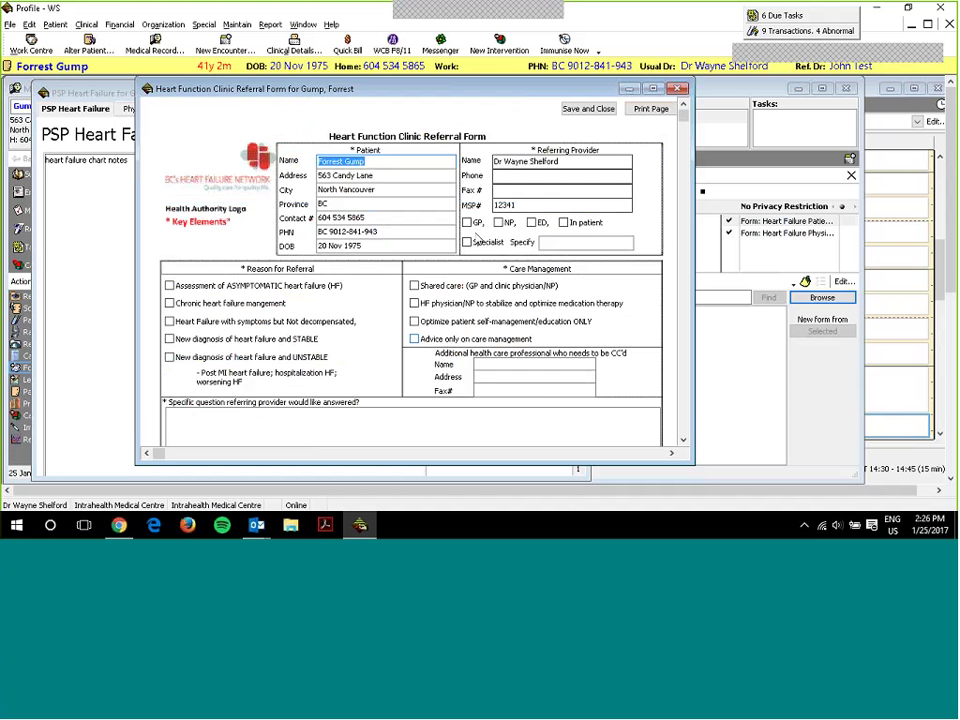
left_click(677, 89)
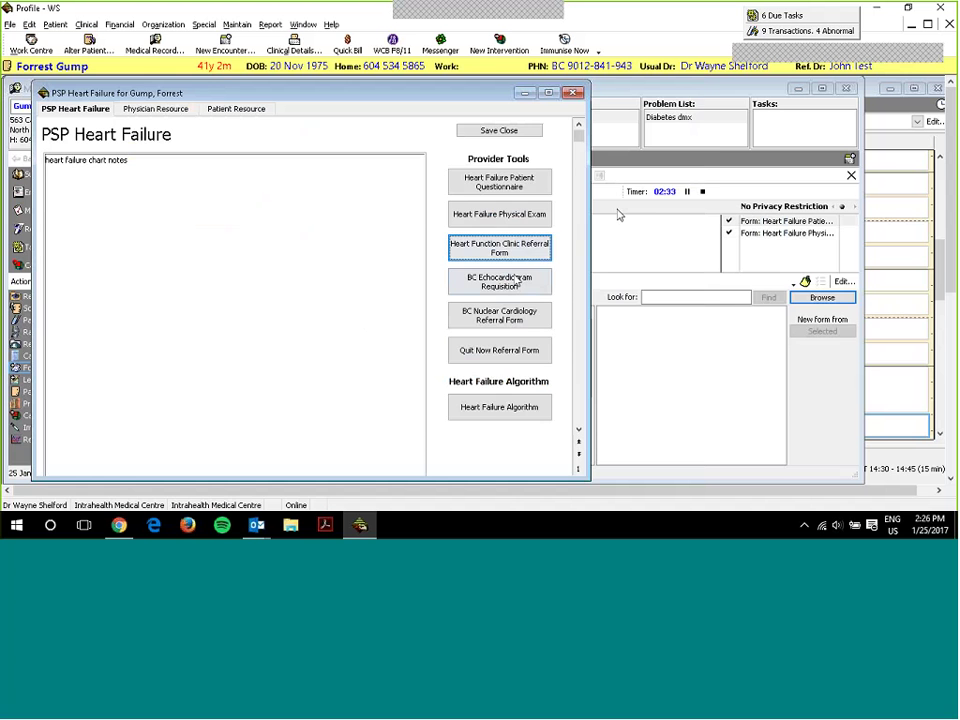
- Save a BC's Echocardiogram Requisition ticking Murmur (systolic, diastolic) and Aortic stenosis as reasons
left_click(515, 281)
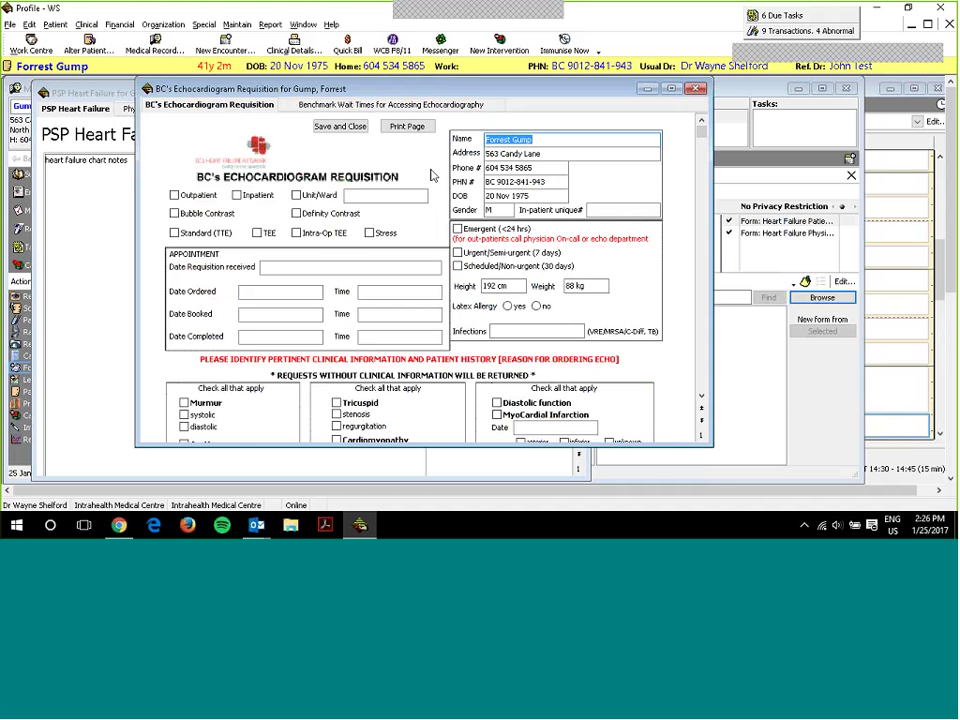
scroll(460, 268, "down", 6)
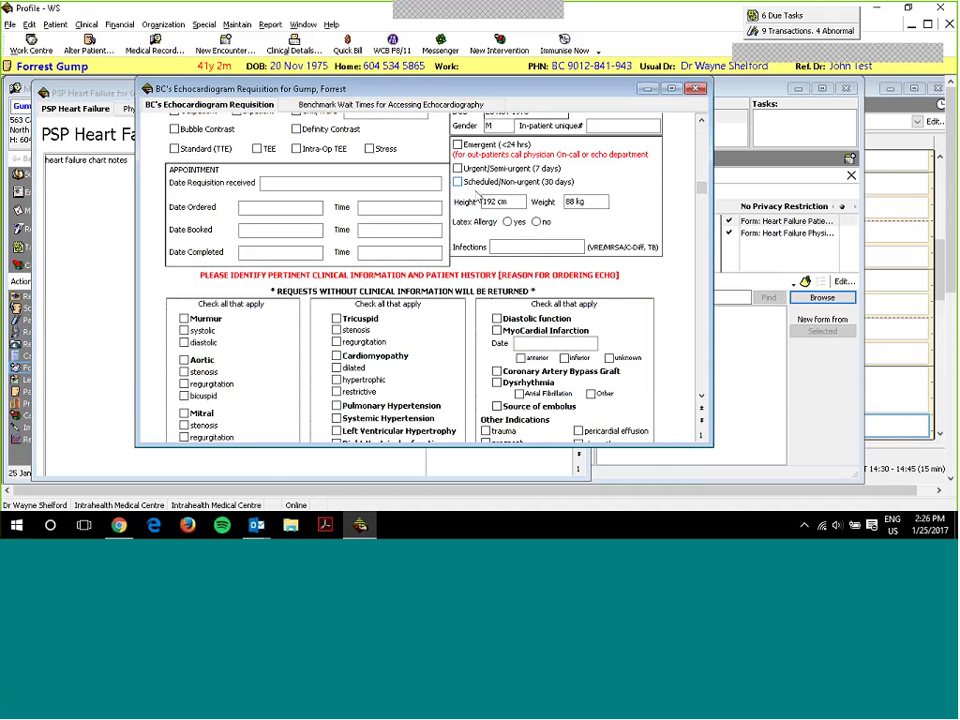
scroll(460, 268, "down", 4)
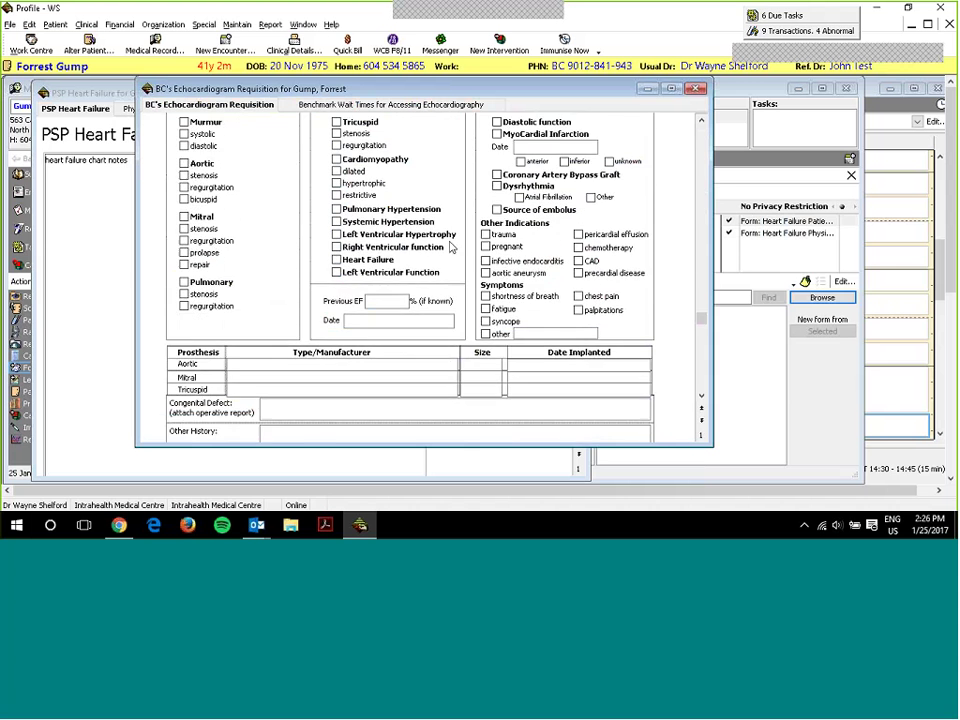
scroll(447, 250, "up", 3)
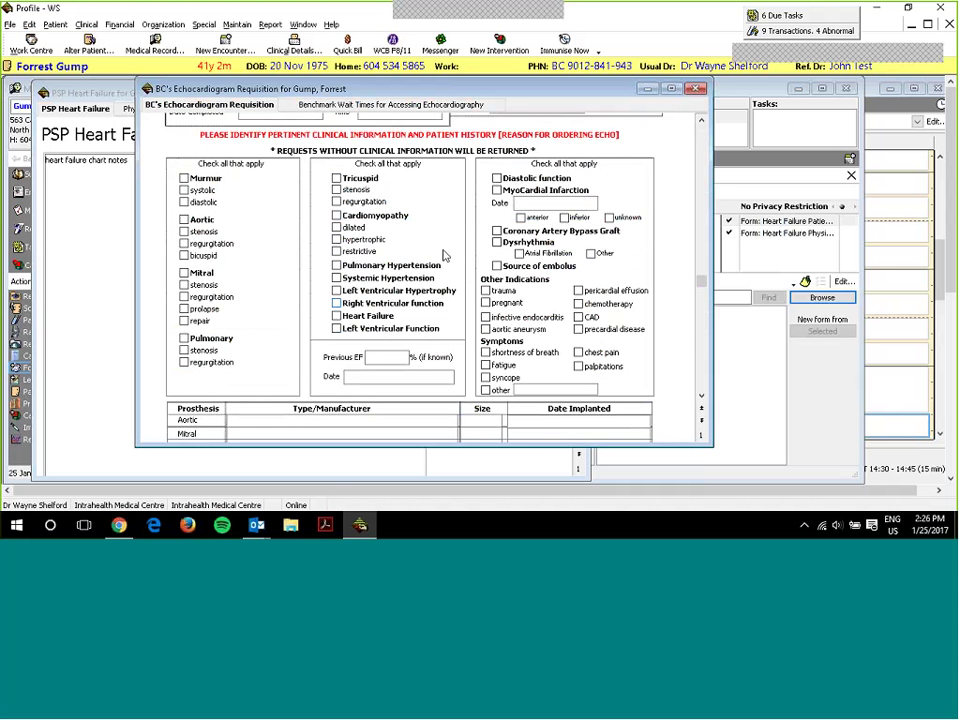
left_click(184, 178)
left_click(184, 190)
left_click(184, 202)
left_click(184, 219)
left_click(184, 231)
scroll(314, 267, "up", 5)
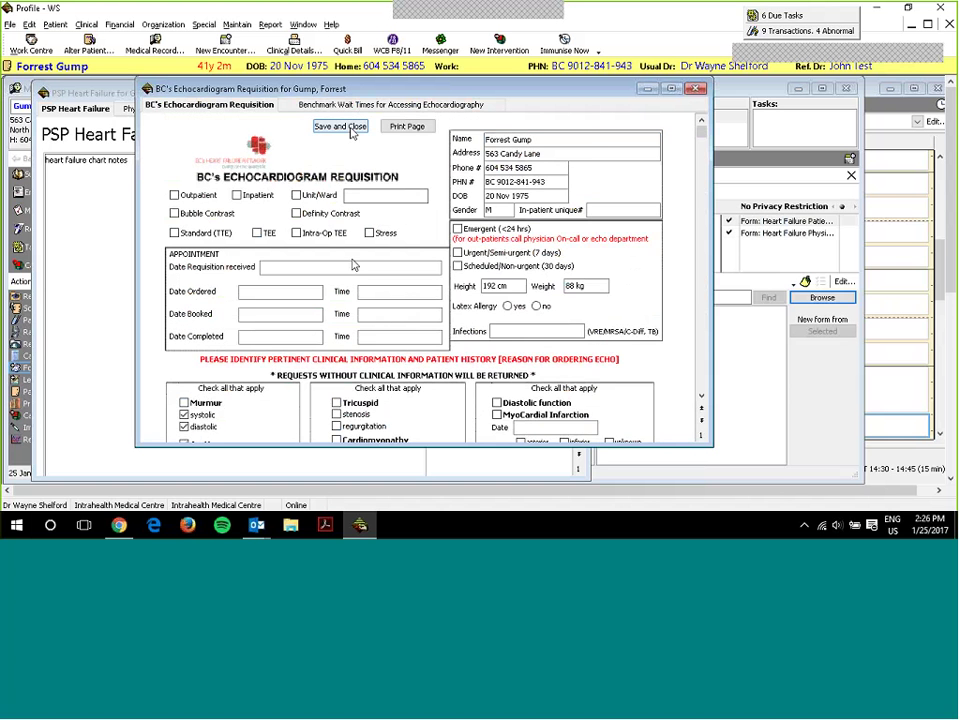
left_click(350, 128)
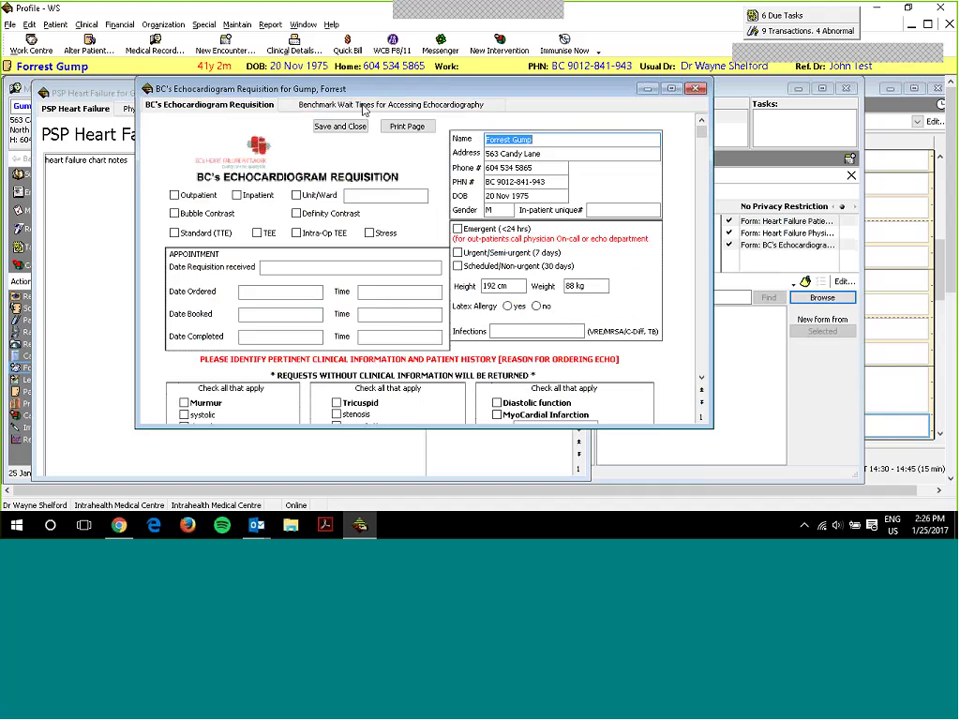
- View the echocardiography benchmark wait times, then close the requisition
left_click(343, 106)
scroll(400, 270, "down", 5)
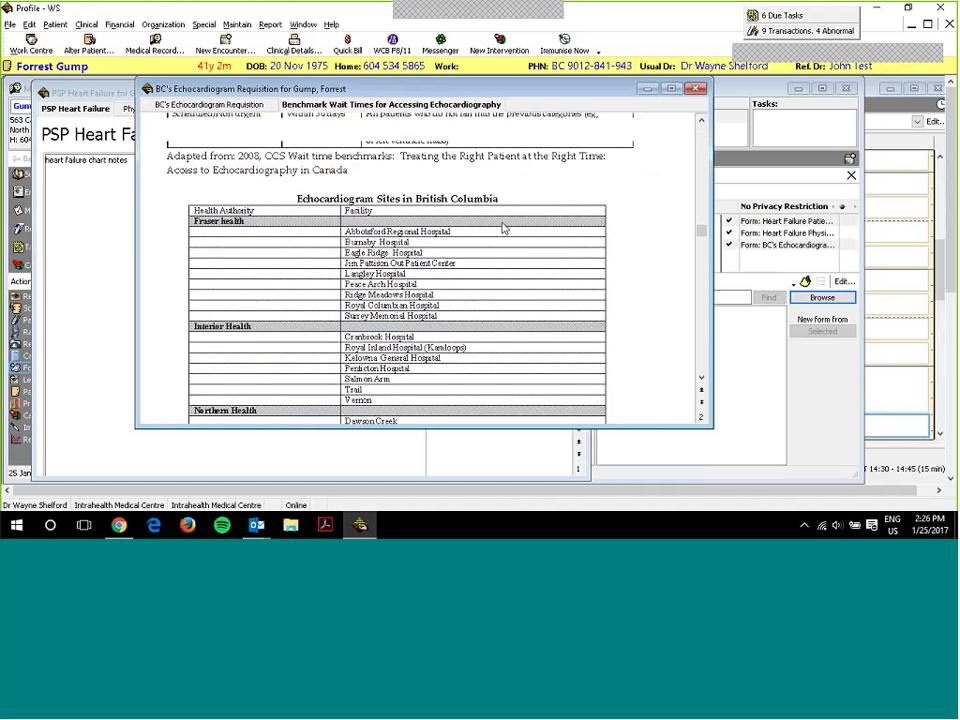
scroll(400, 270, "up", 5)
key("Escape")
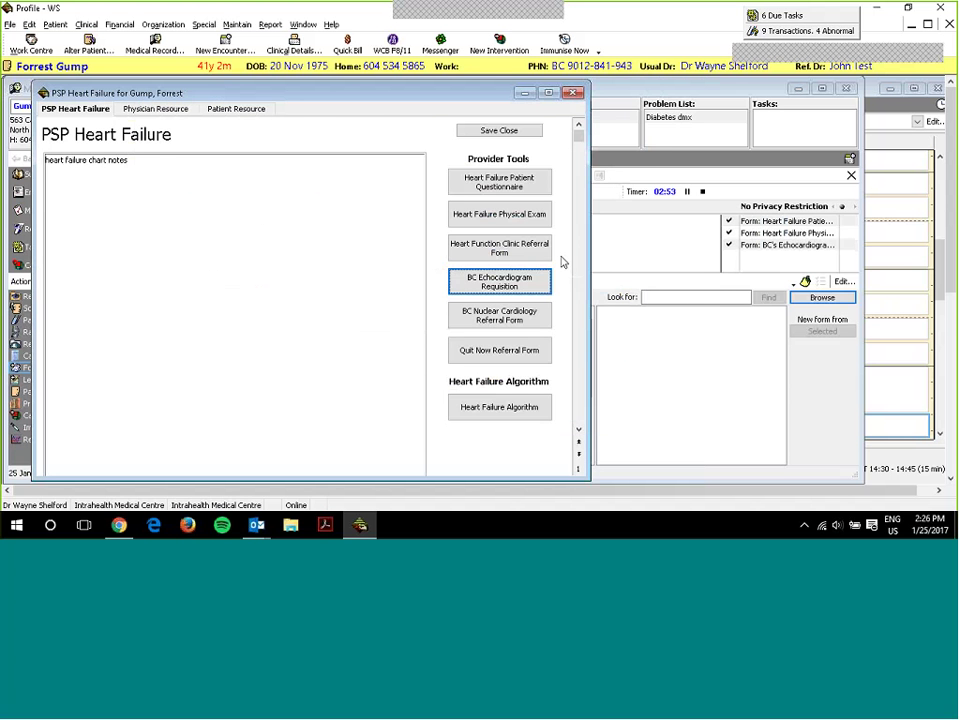
- Save a BC Nuclear Cardiology Referral Form after reviewing its Priority Definitions page
left_click(478, 316)
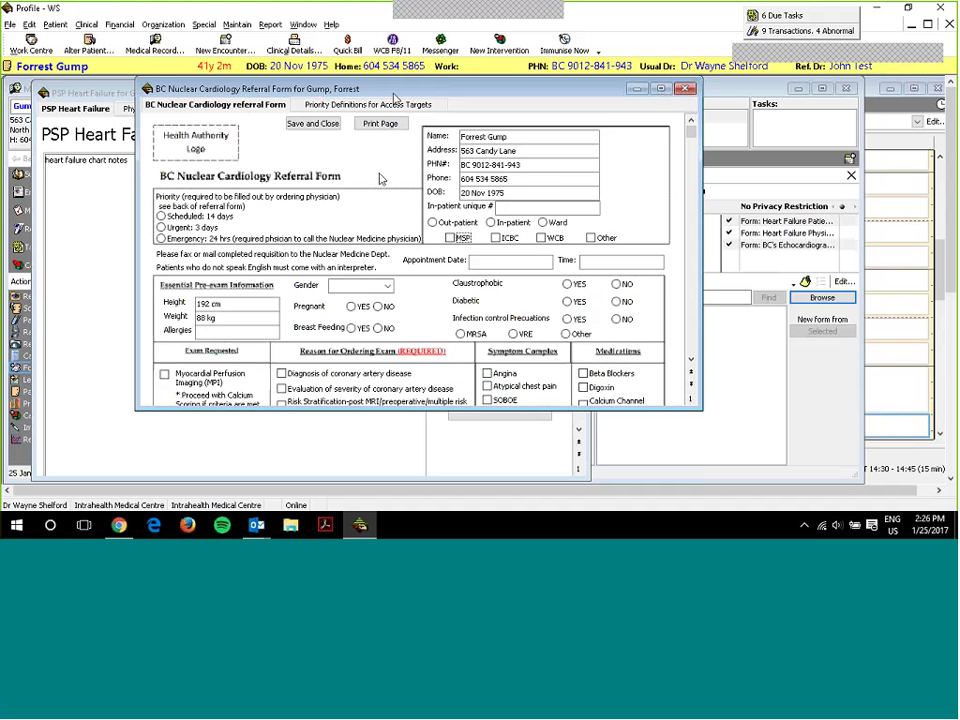
left_click(398, 106)
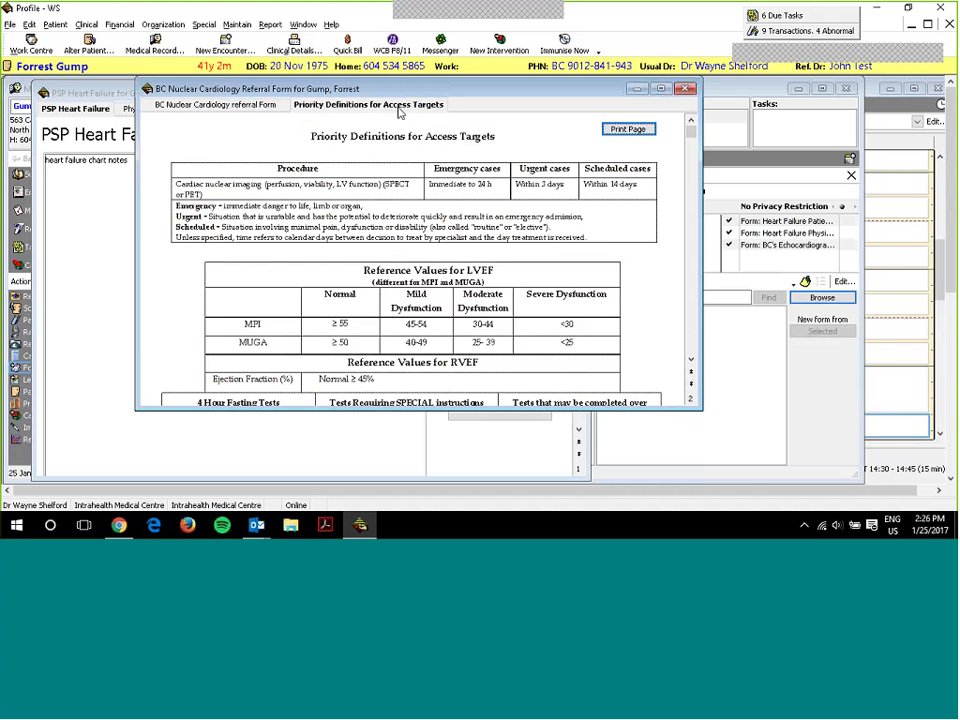
left_click(215, 104)
scroll(439, 214, "down", 10)
scroll(449, 235, "up", 10)
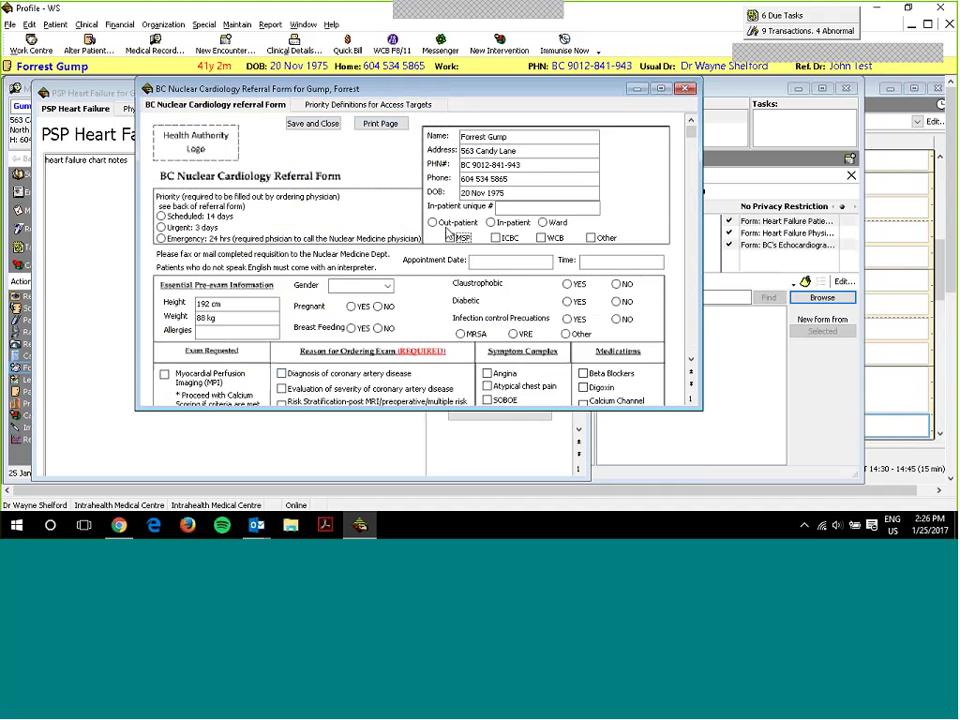
left_click(300, 123)
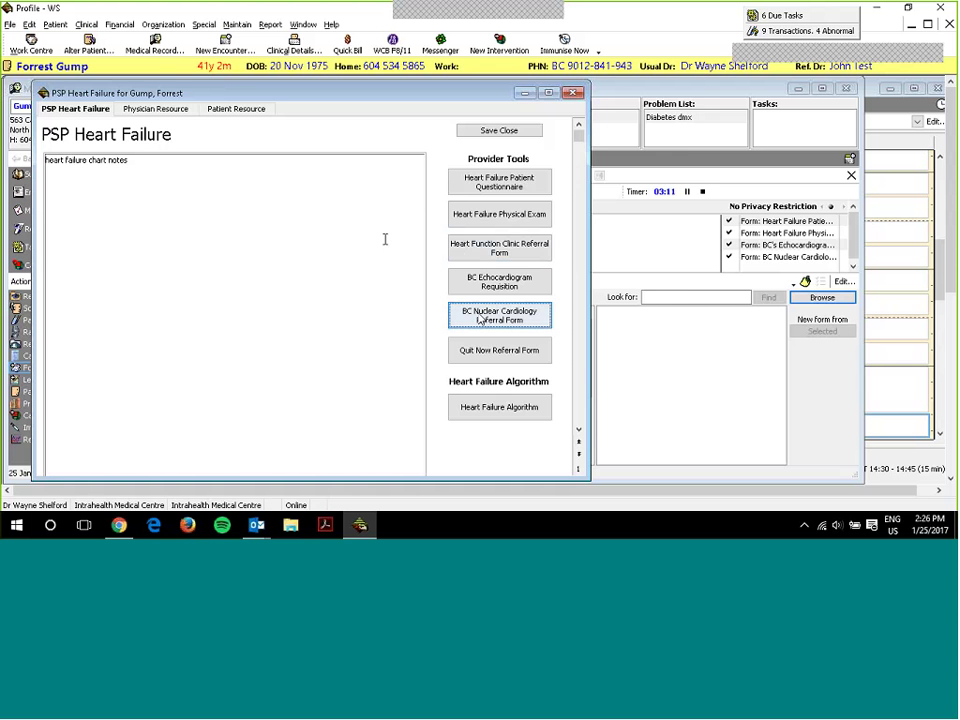
- Save a Quit Now Referral marked Male with Online contact, then open the Heart Failure Algorithm
left_click(491, 349)
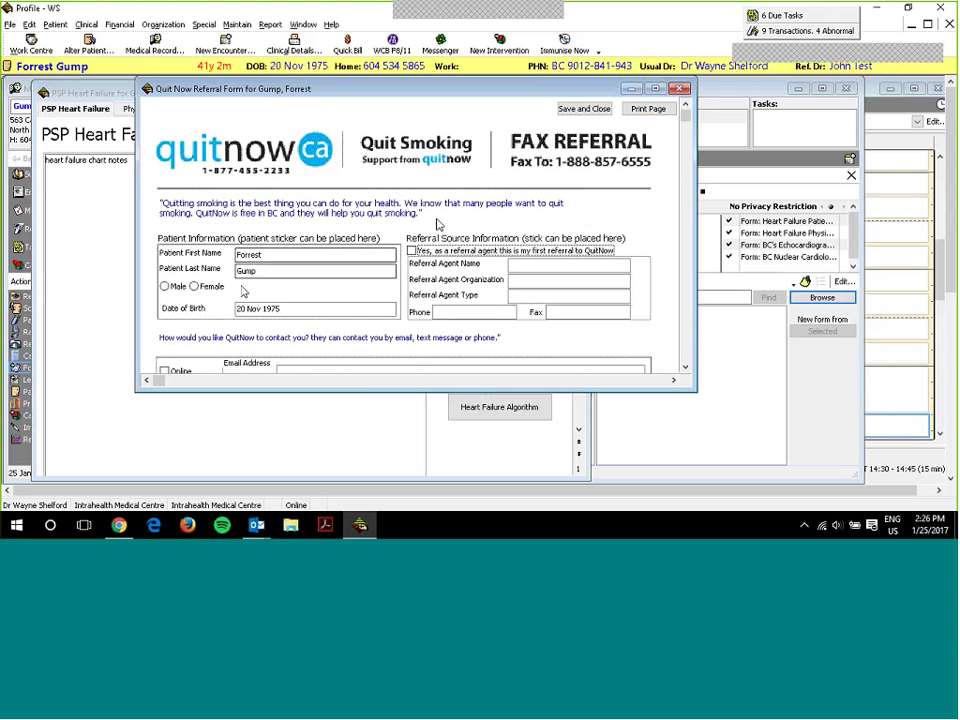
left_click(165, 286)
scroll(491, 252, "down", 3)
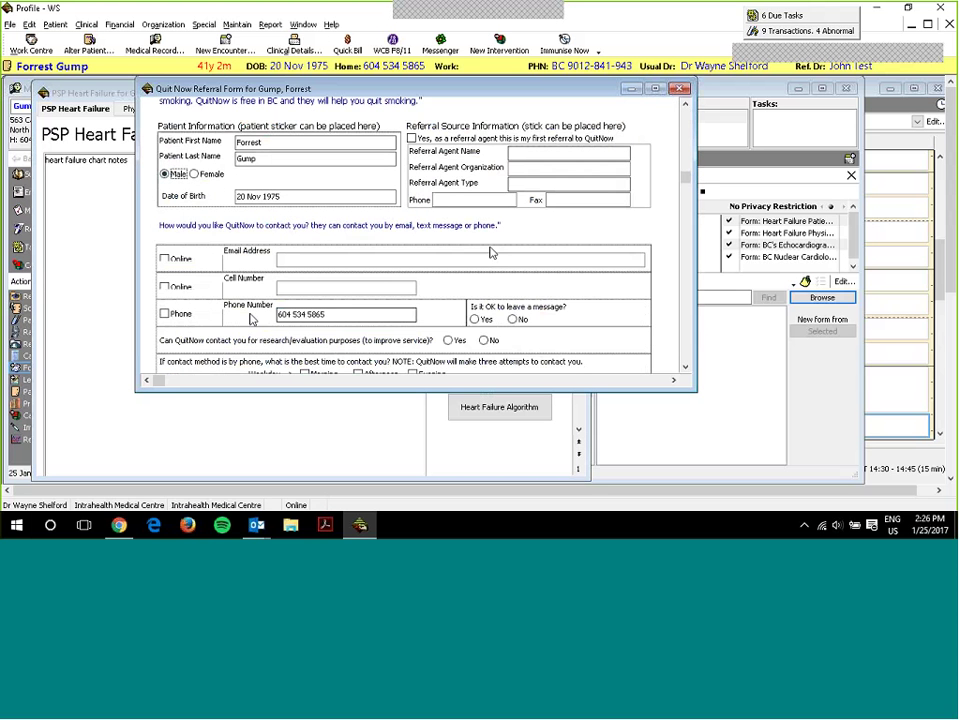
left_click(165, 287)
left_click(165, 259)
scroll(328, 274, "up", 1)
scroll(328, 274, "up", 3)
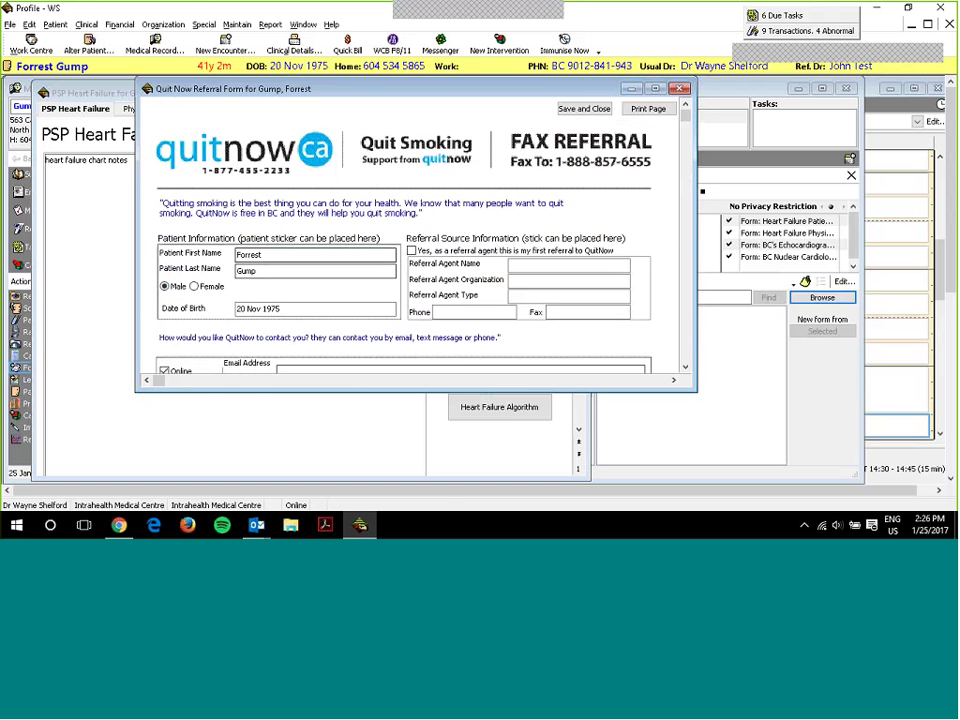
left_click(586, 105)
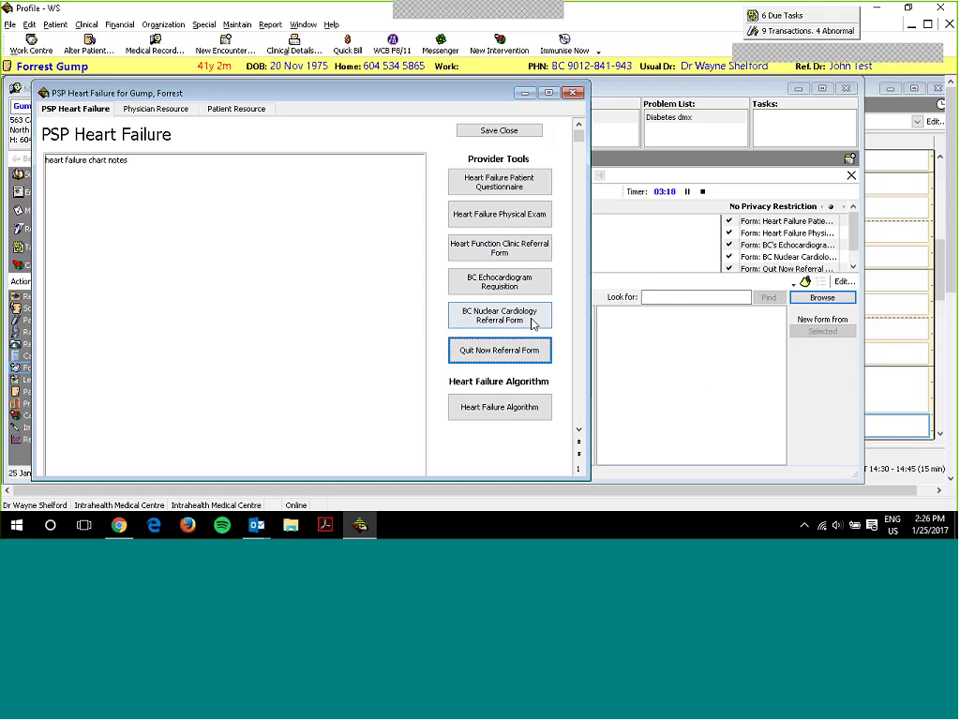
left_click(500, 418)
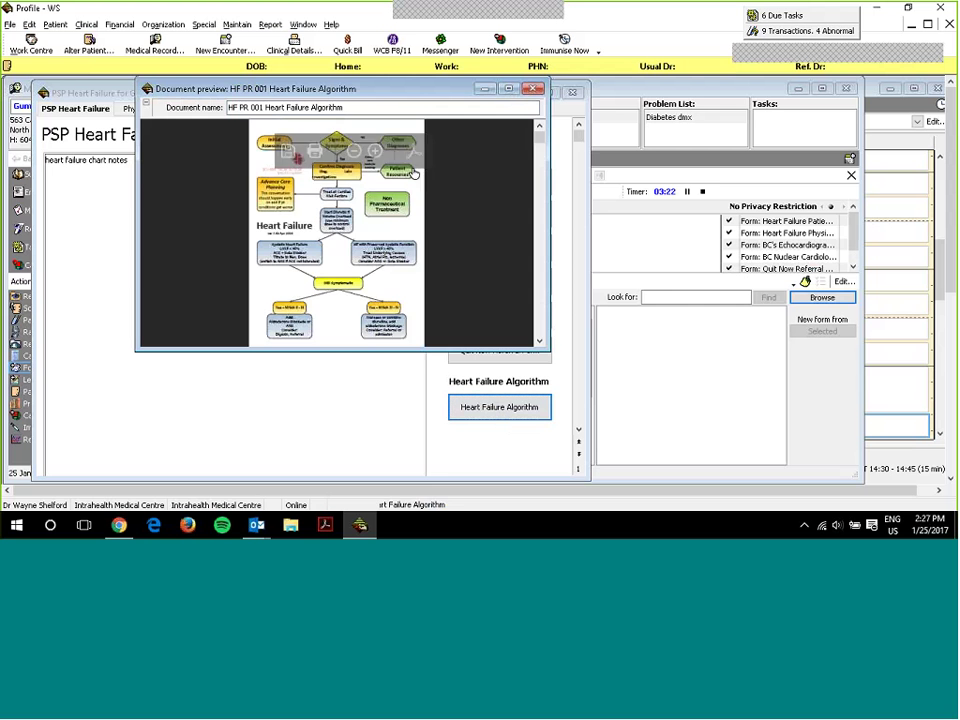
scroll(445, 185, "down", 8)
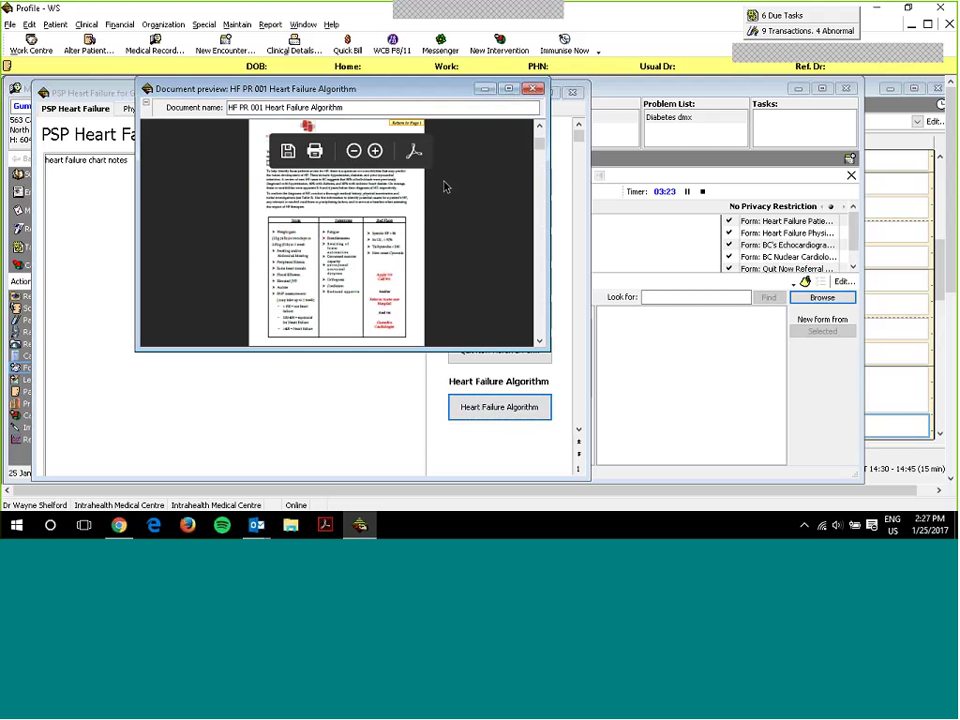
scroll(434, 198, "down", 5)
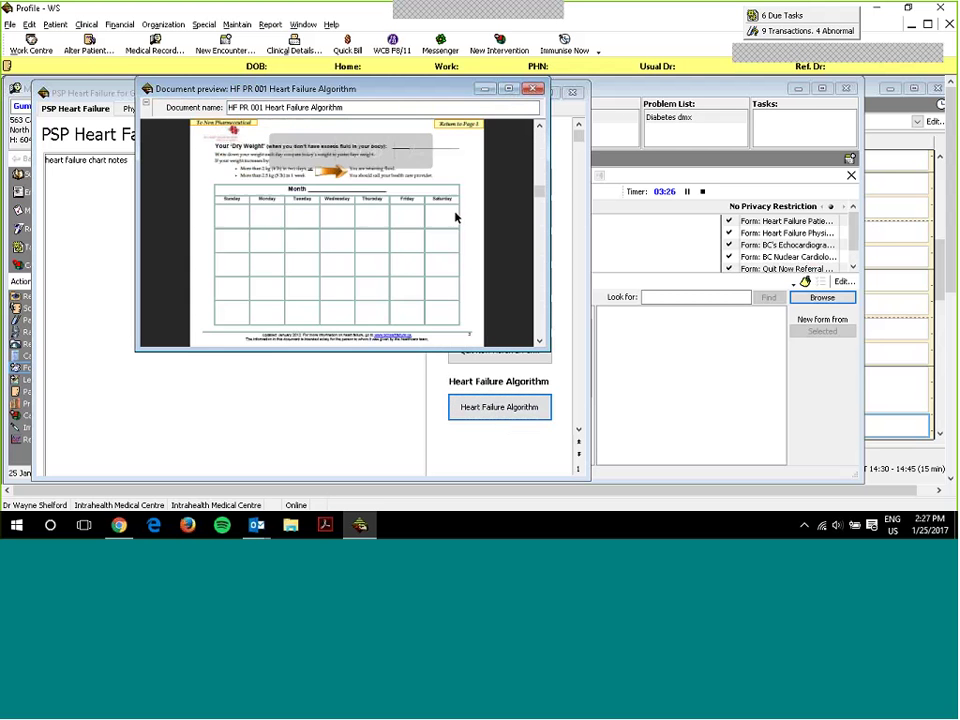
left_click_drag(539, 330, 531, 103)
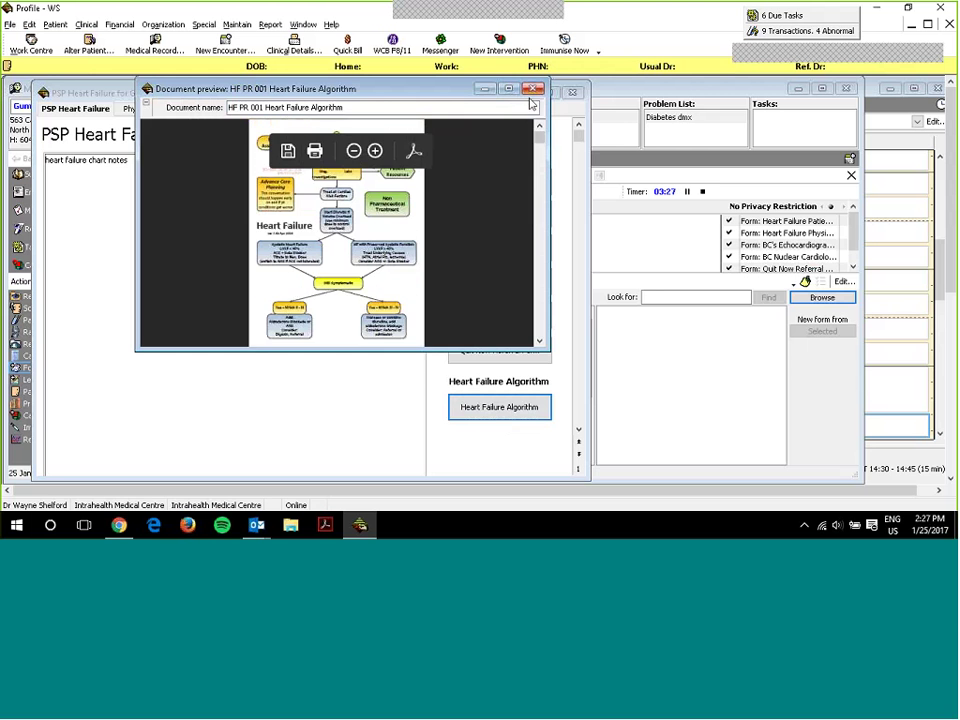
left_click(533, 89)
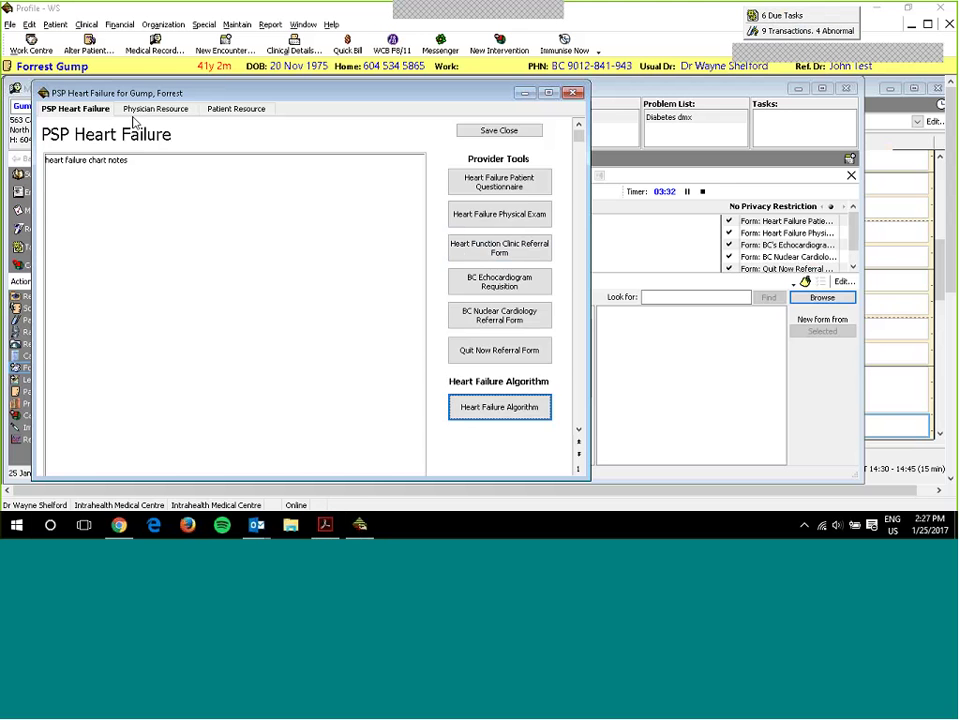
- Review the NYHA Functional Class and Digoxin physician resources, then switch to the Patient Resource page
left_click(133, 110)
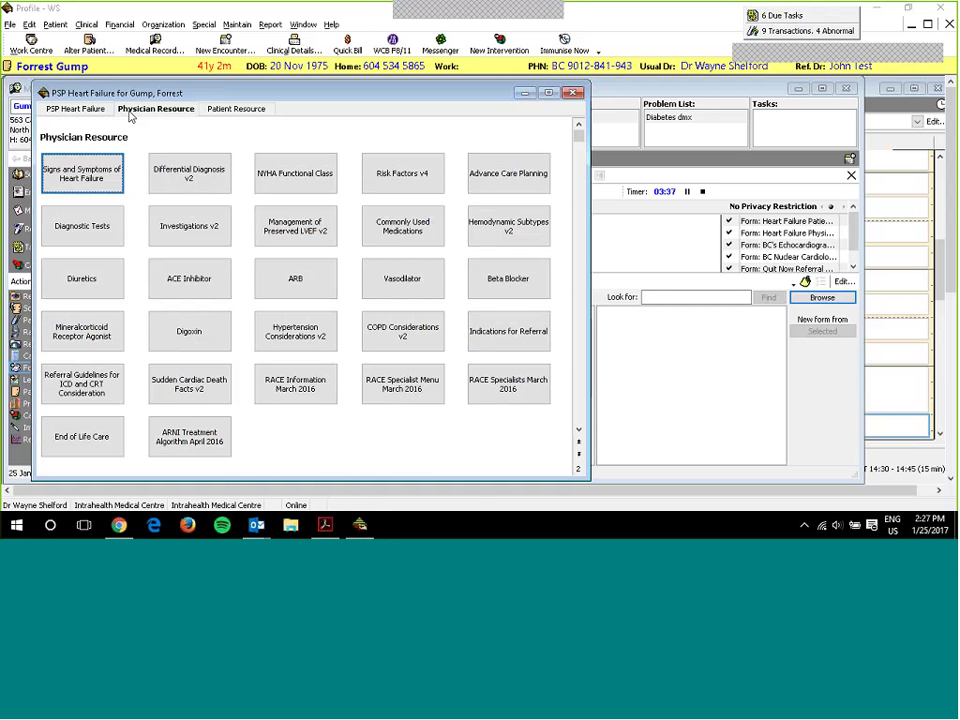
left_click(328, 230)
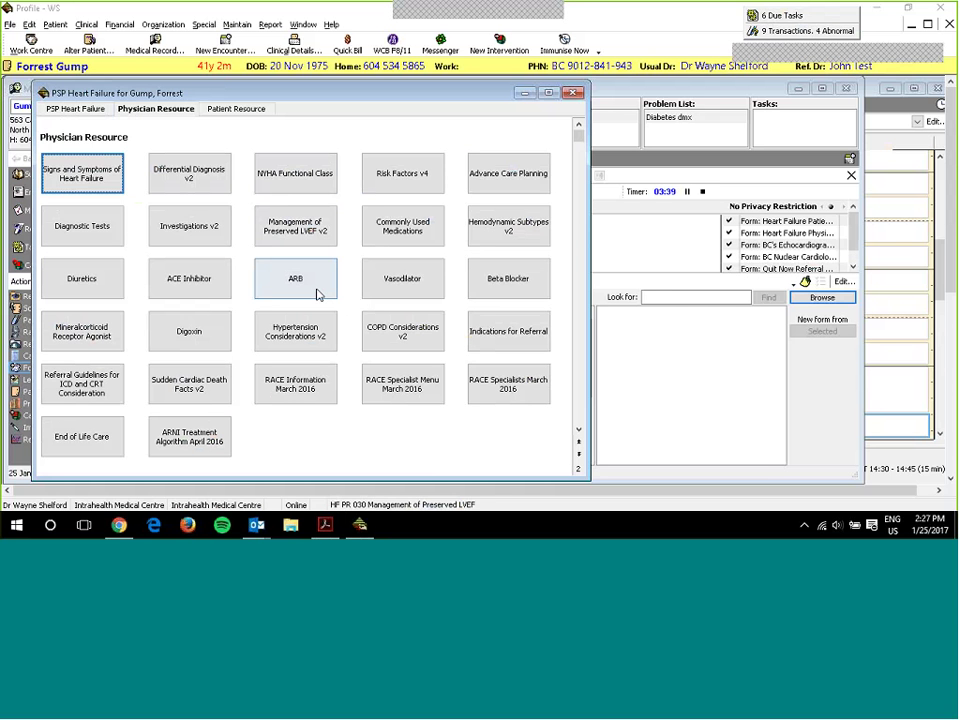
left_click(300, 193)
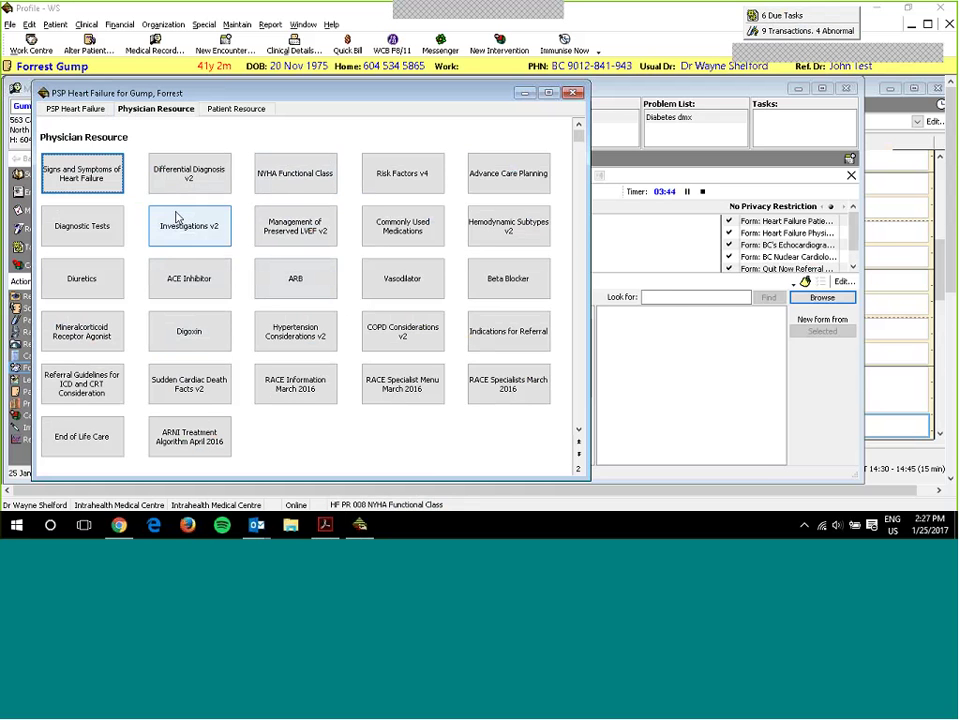
left_click(188, 342)
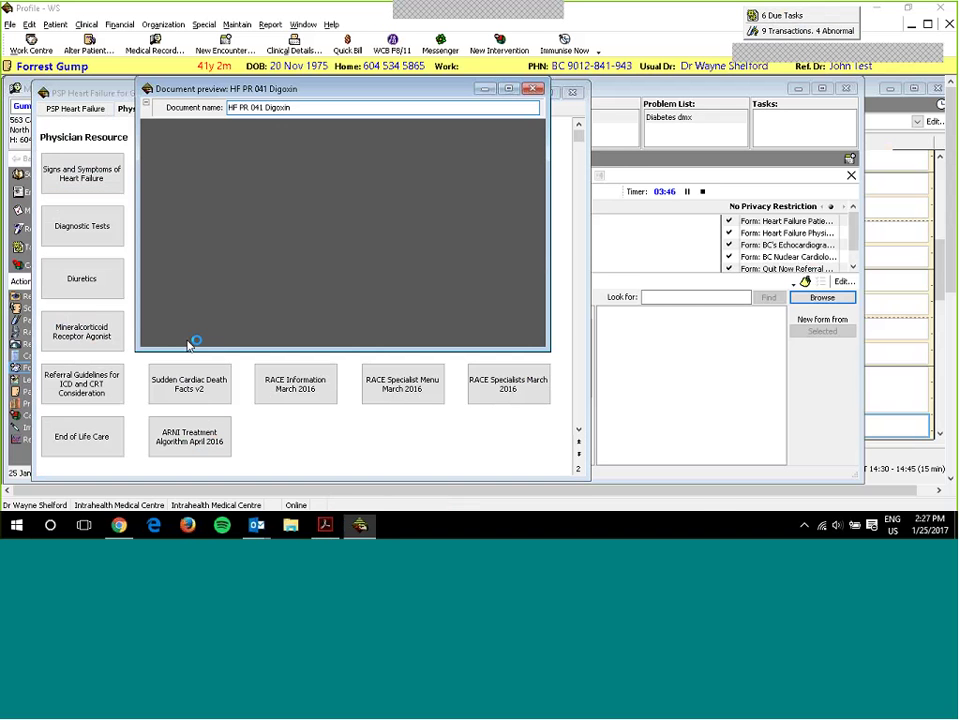
scroll(486, 216, "down", 5)
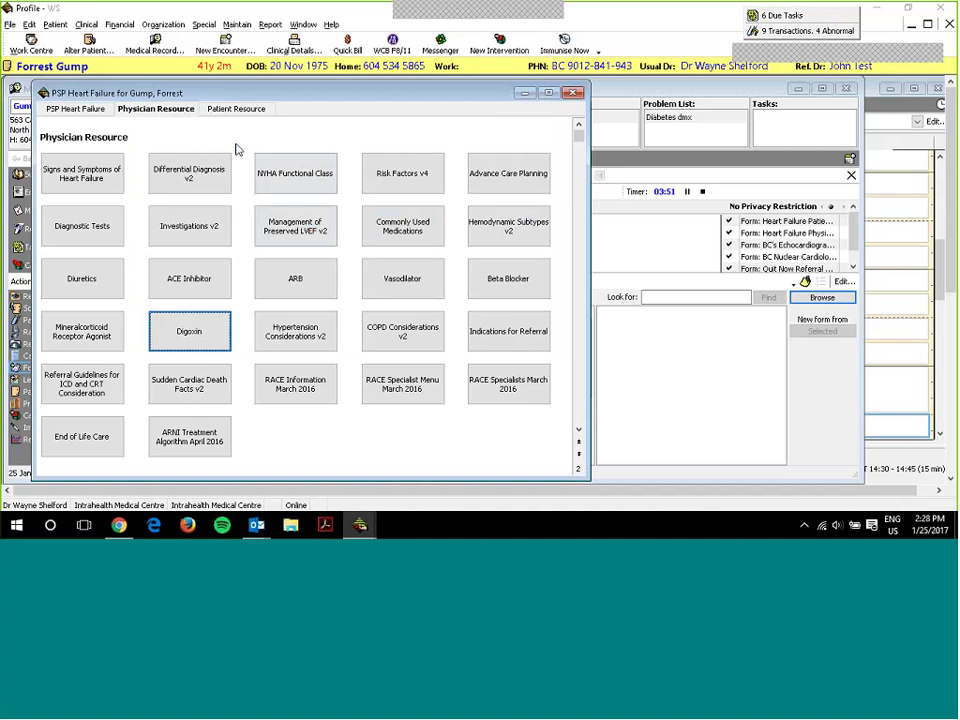
left_click(236, 108)
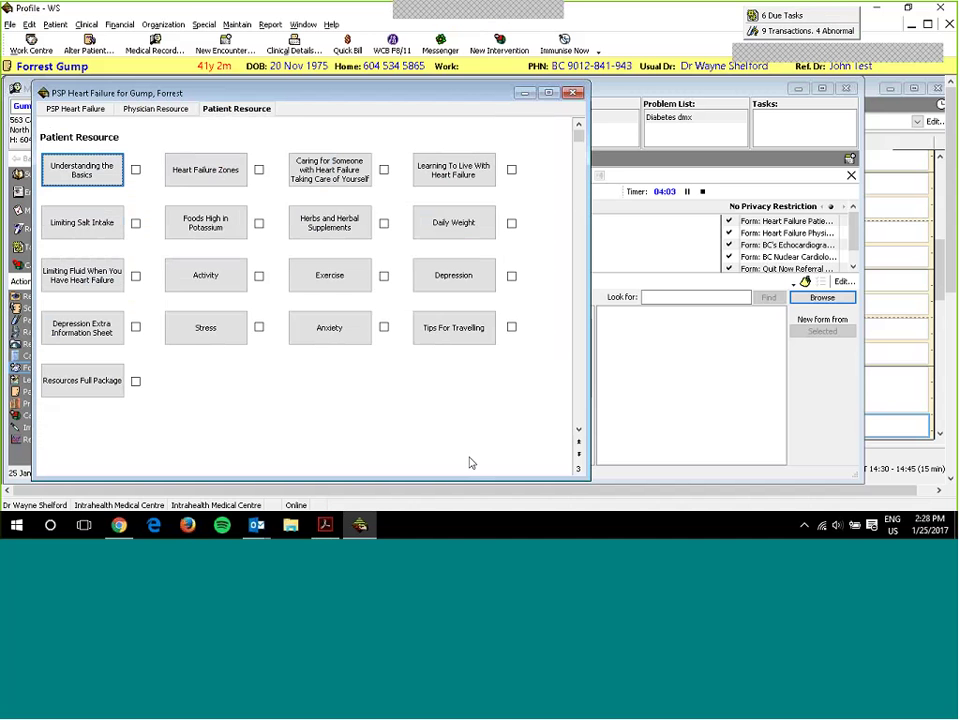
- Tick Activity, Exercise and Depression as given, add a line break in the notes, and save PSP Heart Failure
left_click(259, 276)
left_click(384, 276)
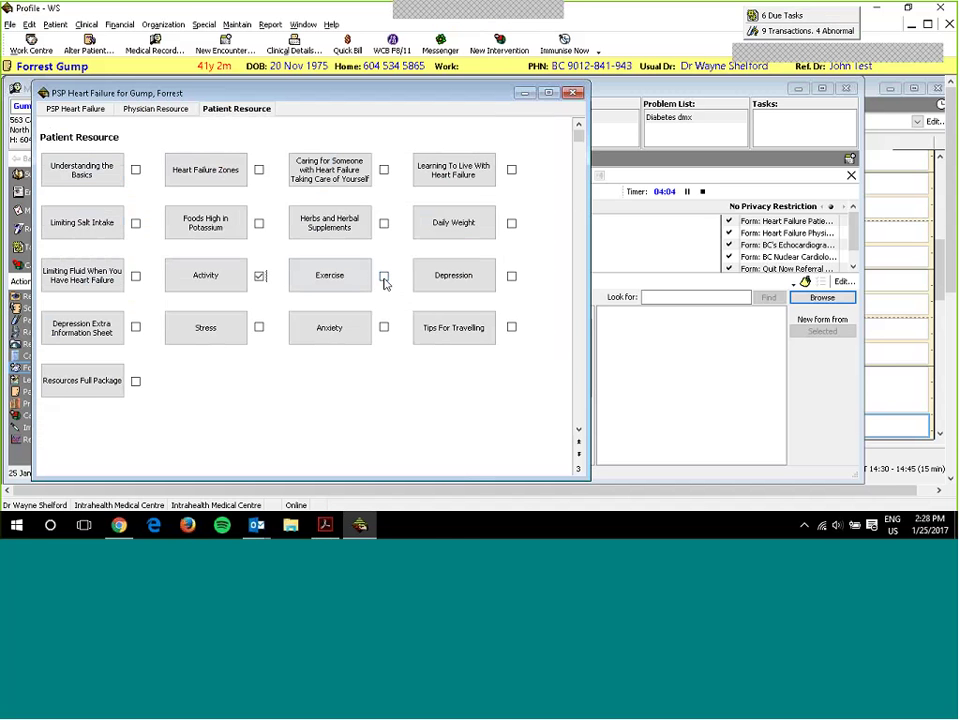
left_click(512, 277)
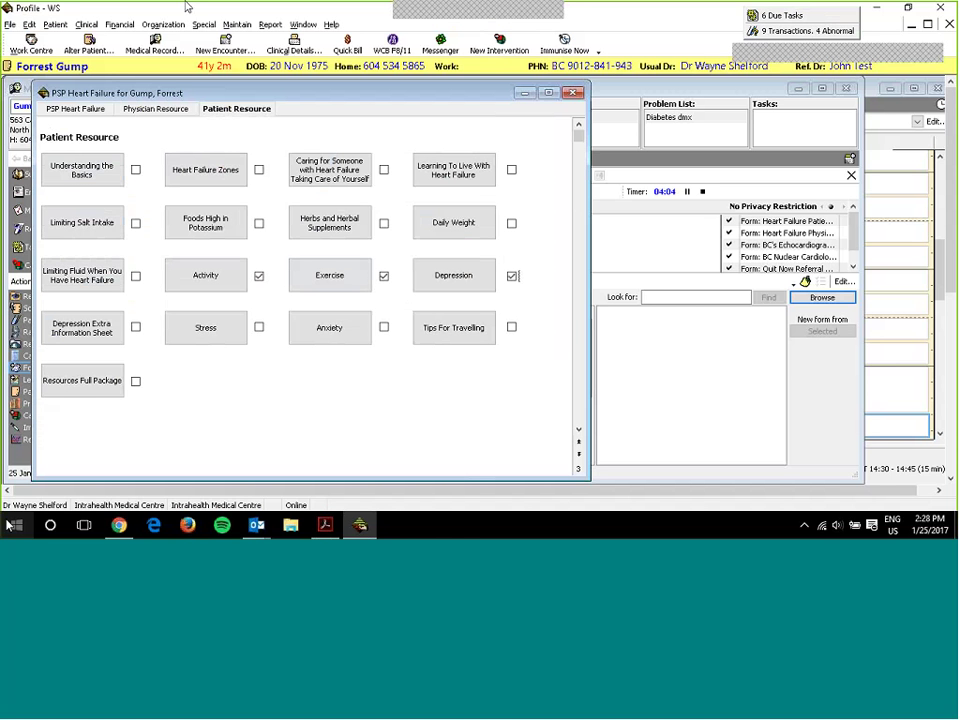
left_click(75, 108)
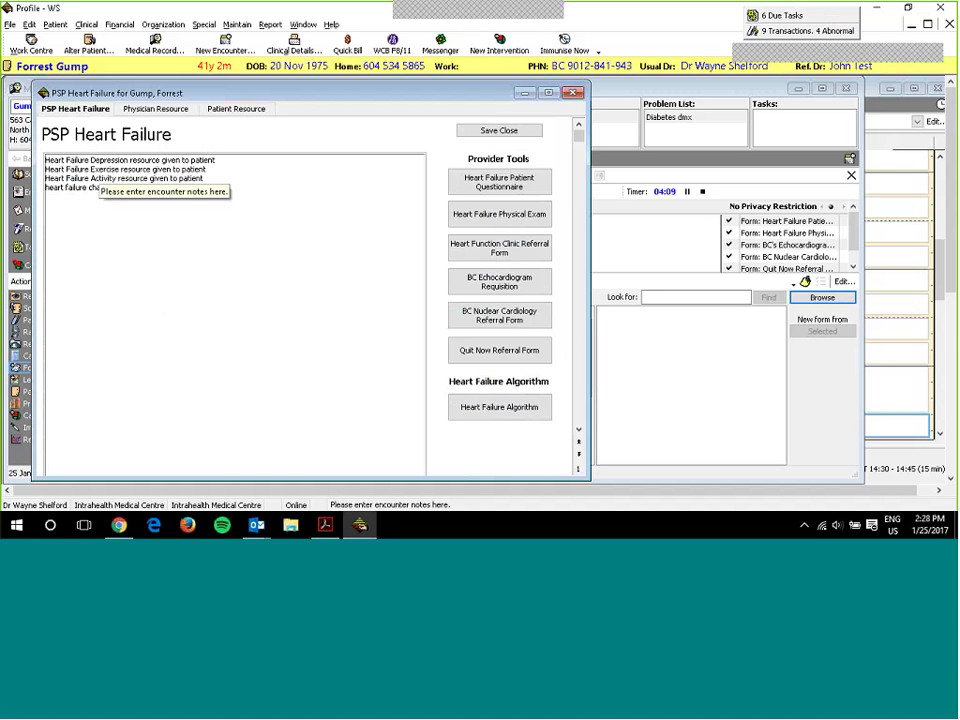
key("Return")
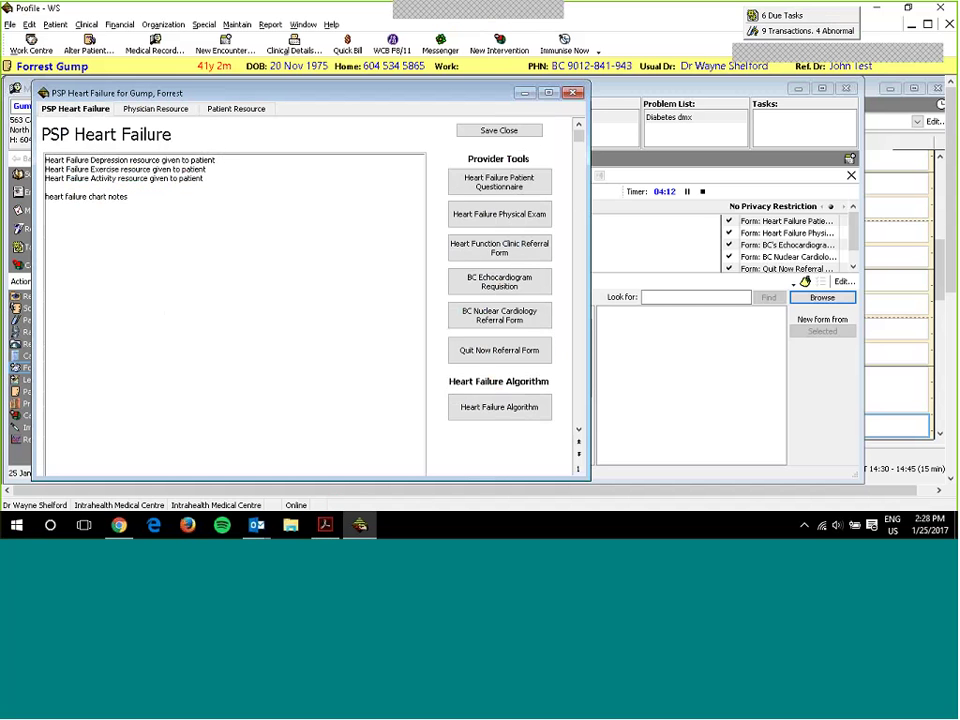
left_click(495, 135)
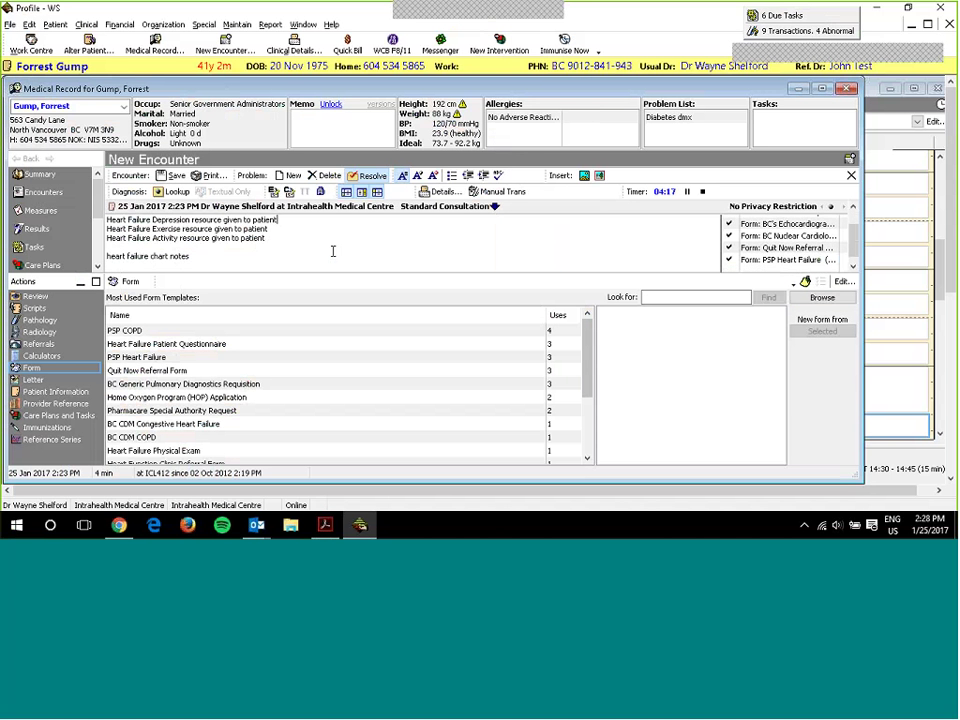
- Code Problem 1 as Heart failure (CHF) with diagnosis code 401, then redisplay the form templates
left_click(81, 284)
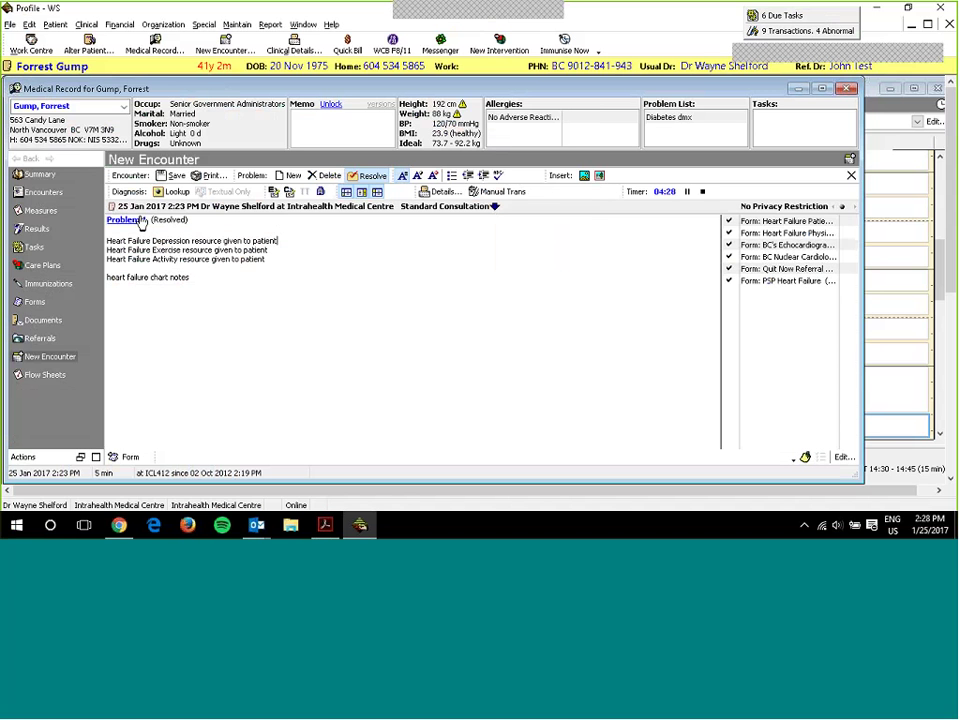
left_click(140, 221)
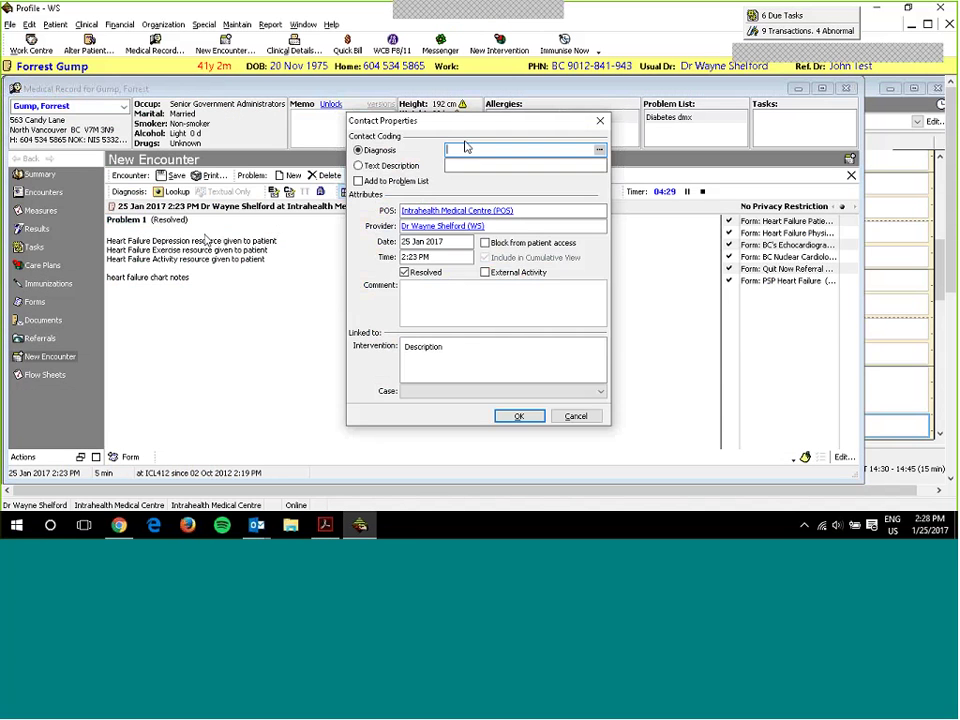
type("401")
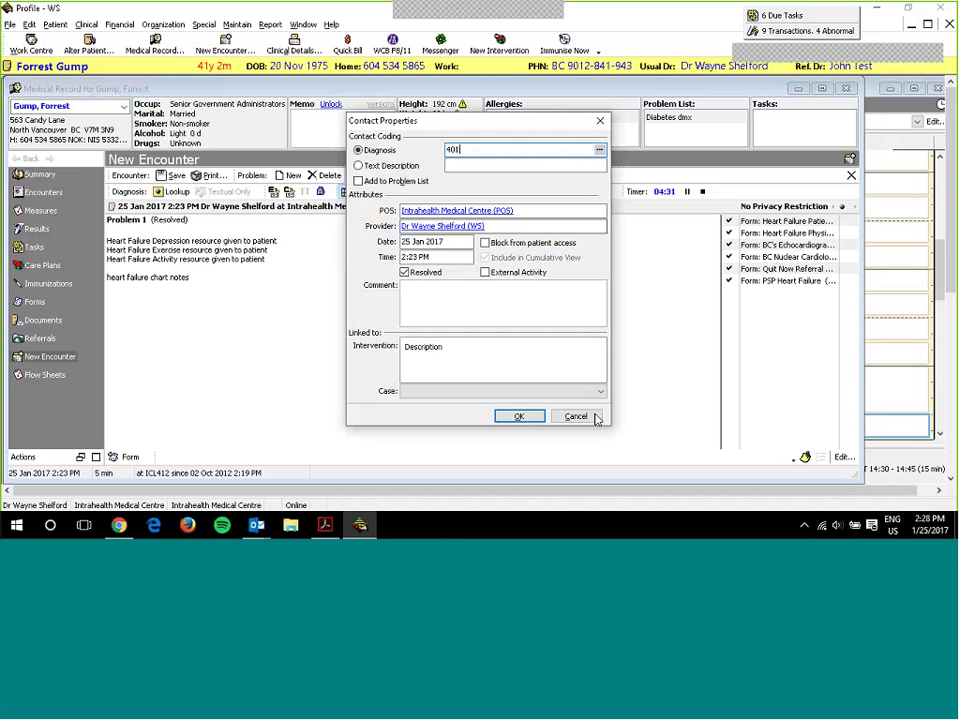
key("Tab")
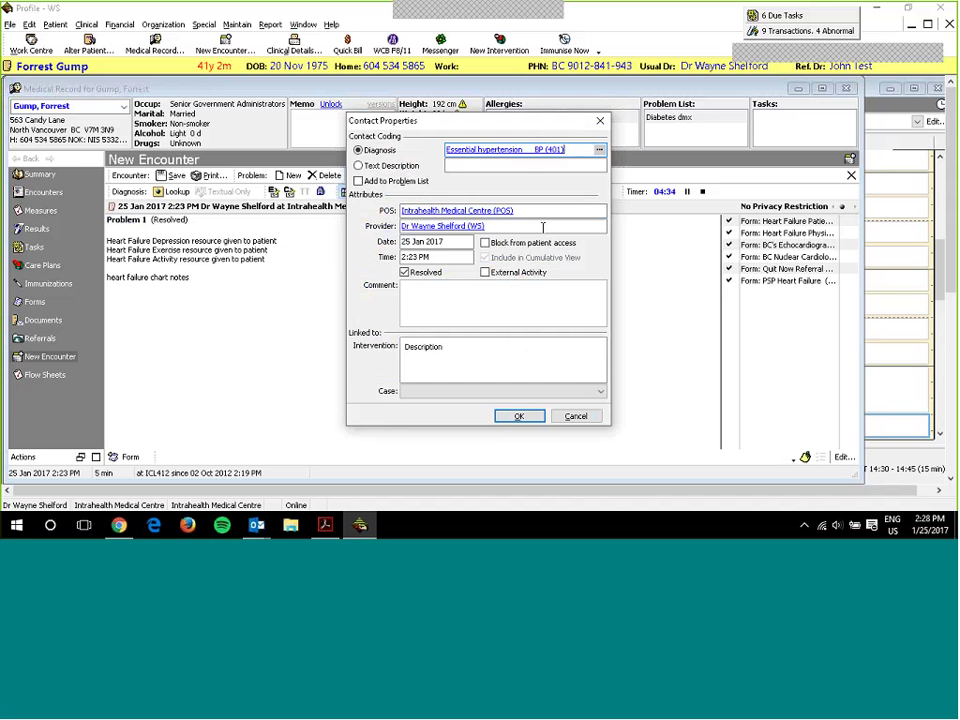
key("Return")
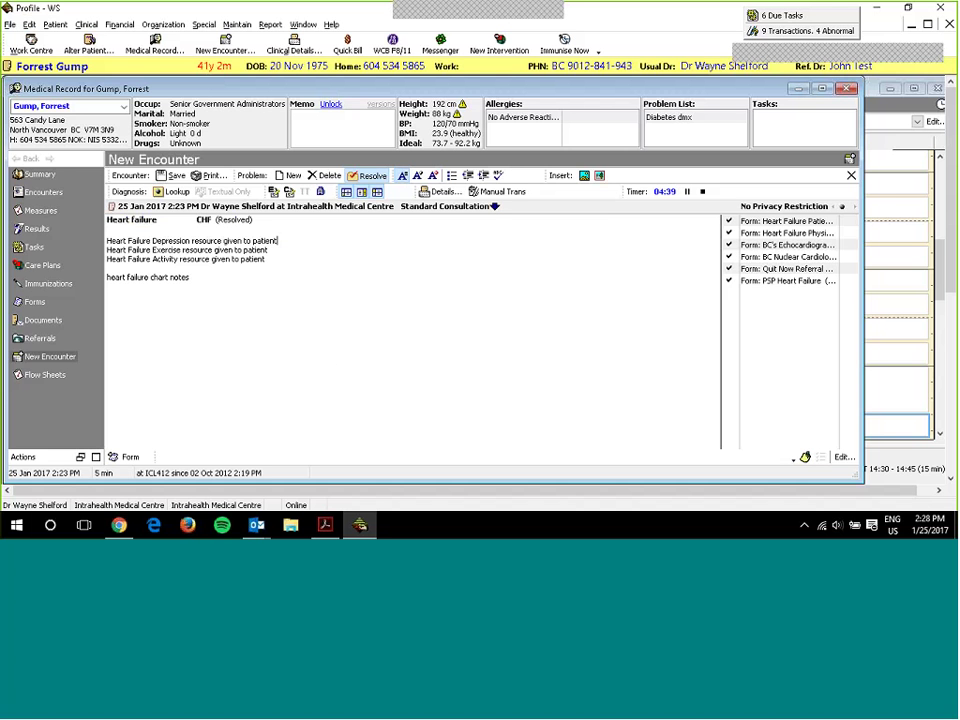
left_click(81, 458)
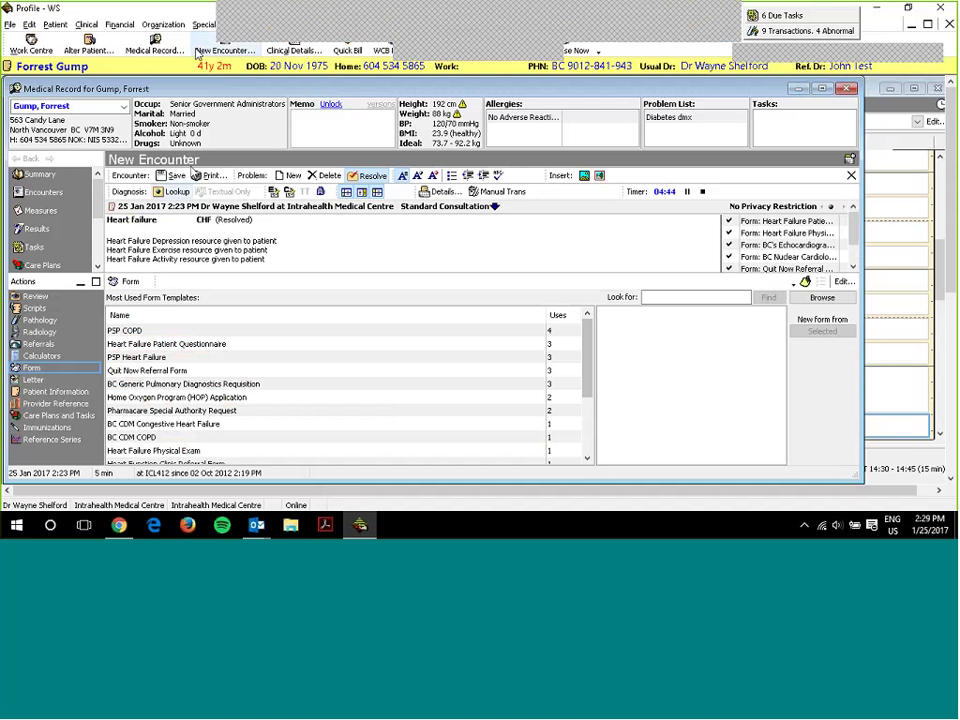
left_click(236, 24)
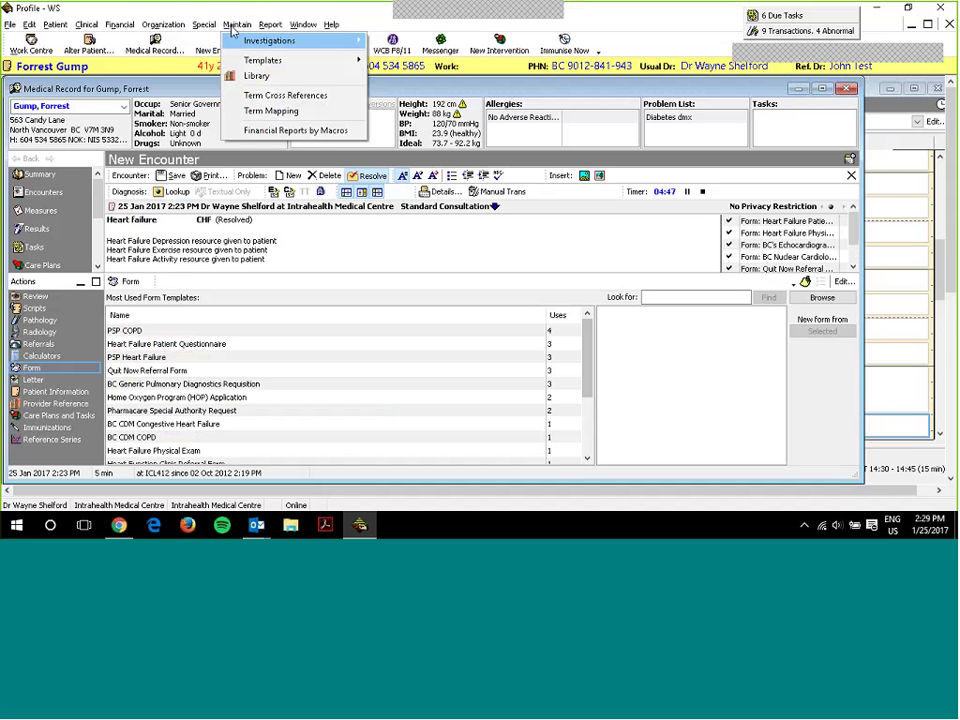
mouse_move(256, 77)
left_click(256, 76)
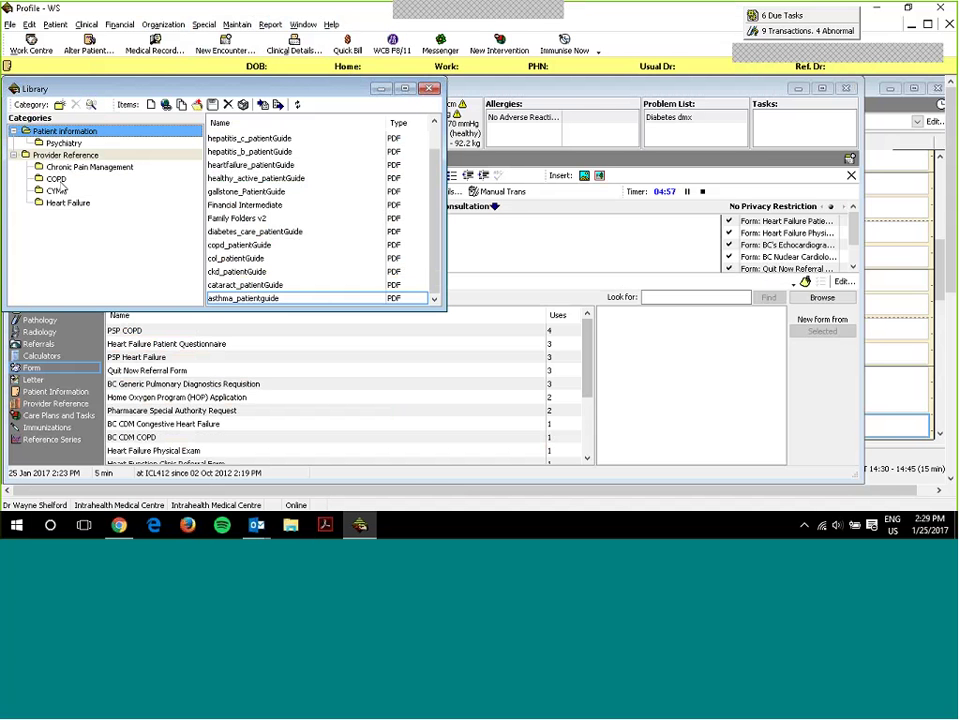
left_click(57, 179)
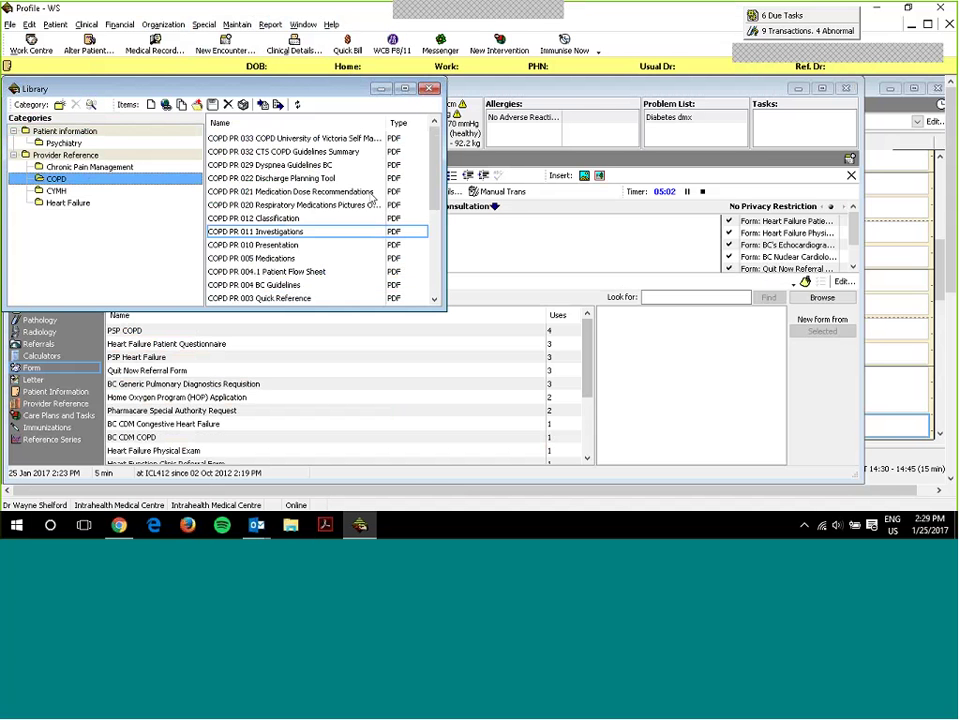
scroll(370, 195, "up", 3)
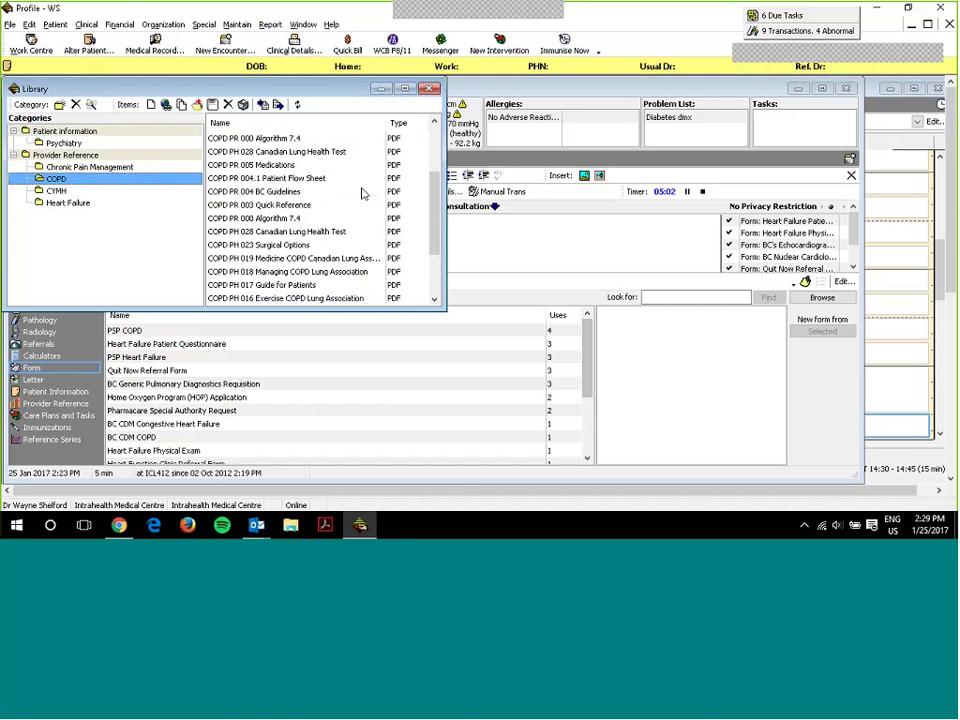
scroll(365, 193, "down", 3)
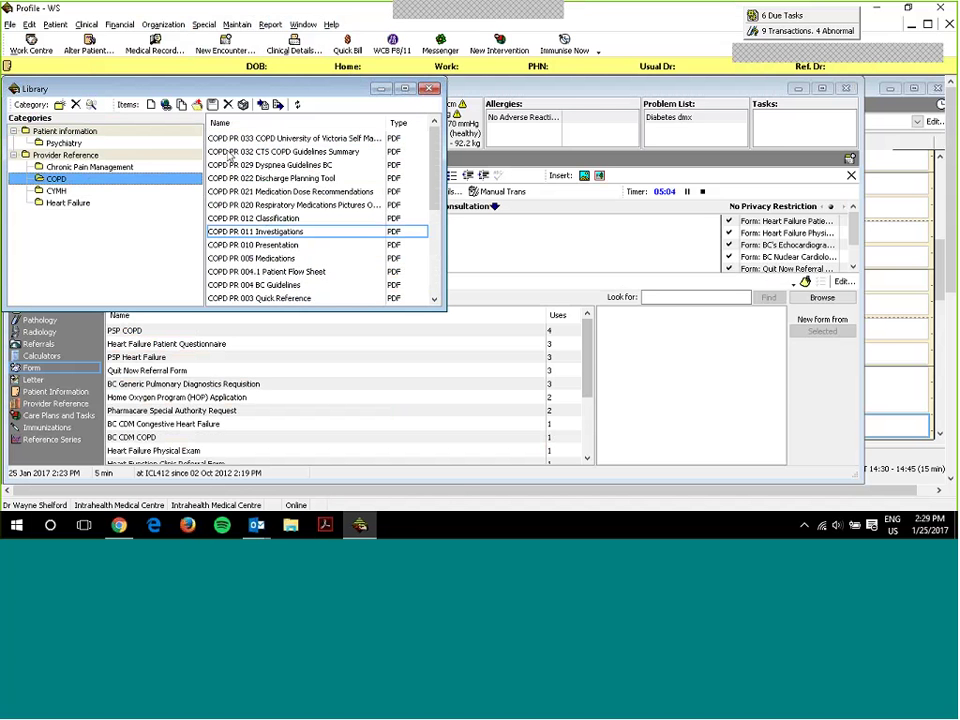
scroll(240, 160, "down", 2)
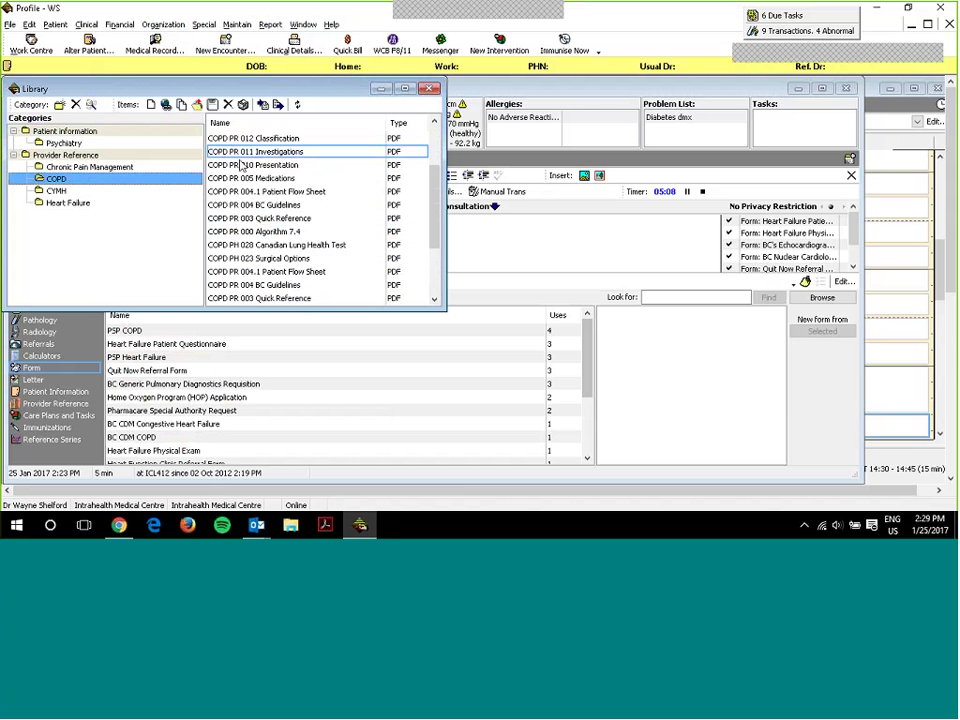
scroll(240, 168, "up", 1)
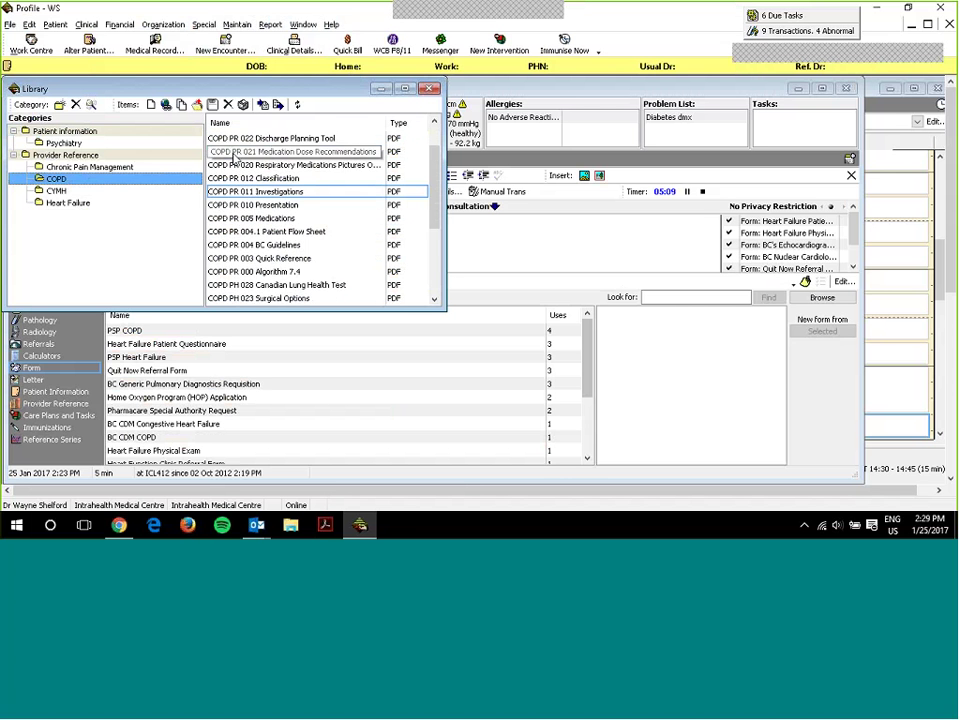
scroll(238, 250, "down", 3)
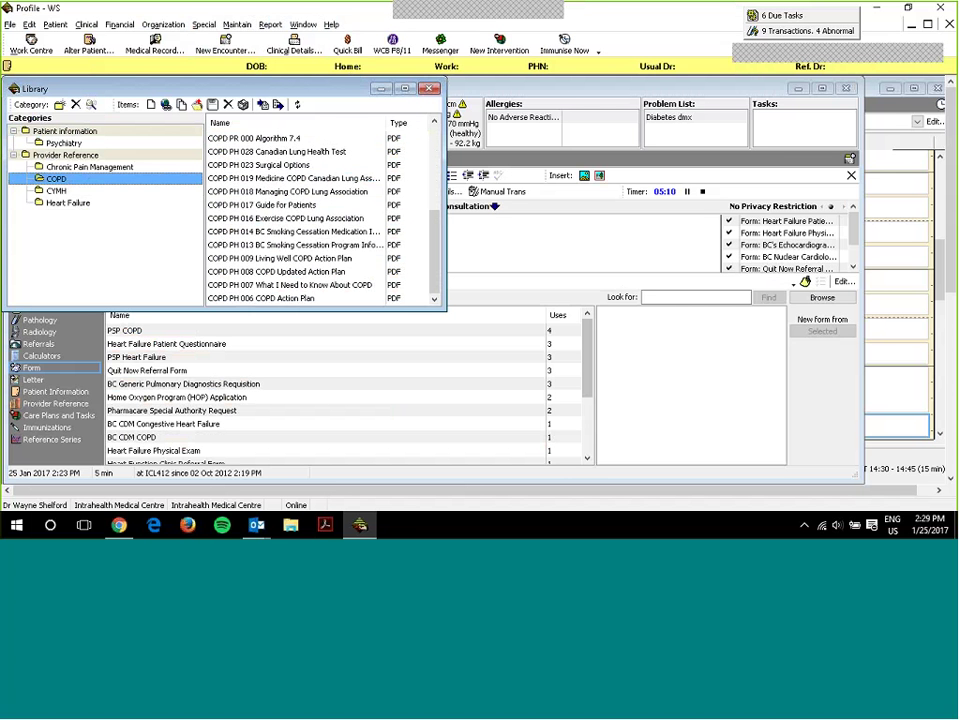
left_click(69, 203)
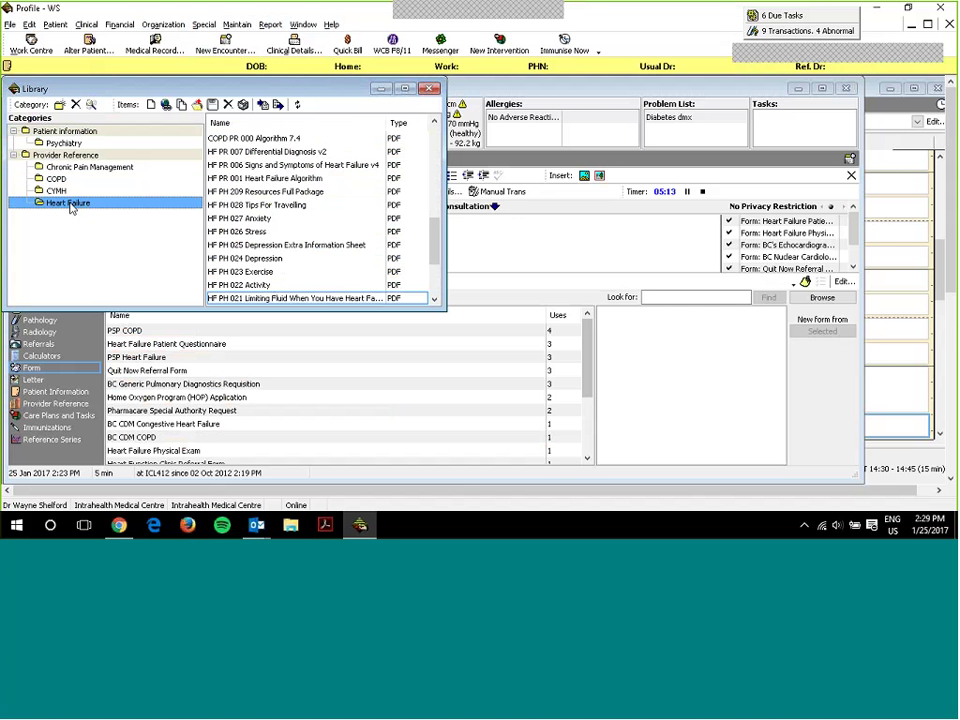
scroll(240, 278, "down", 2)
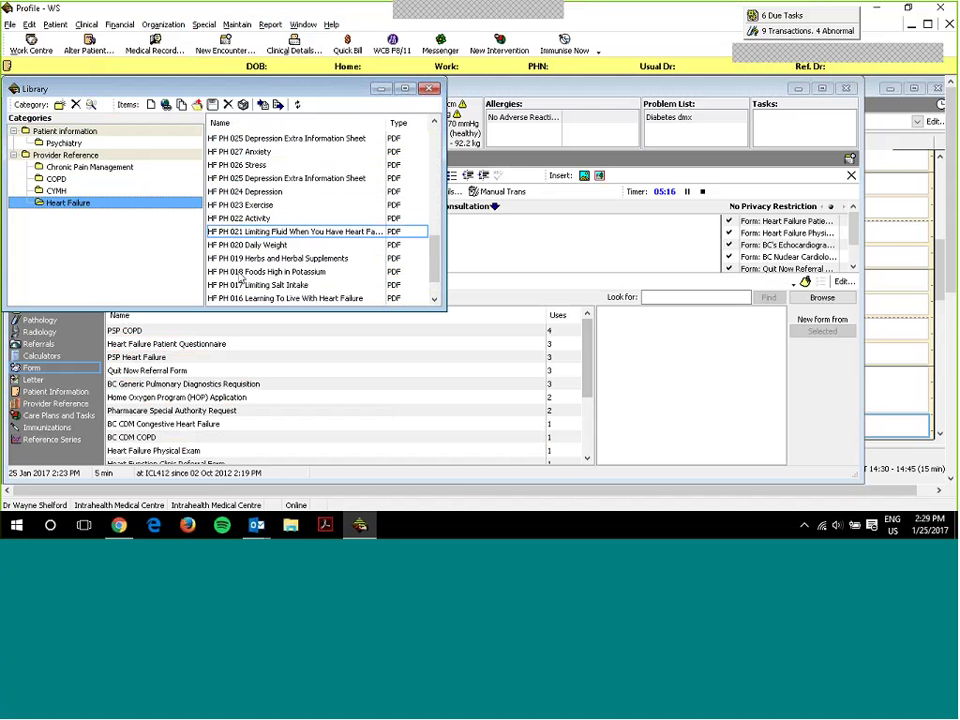
scroll(240, 278, "up", 10)
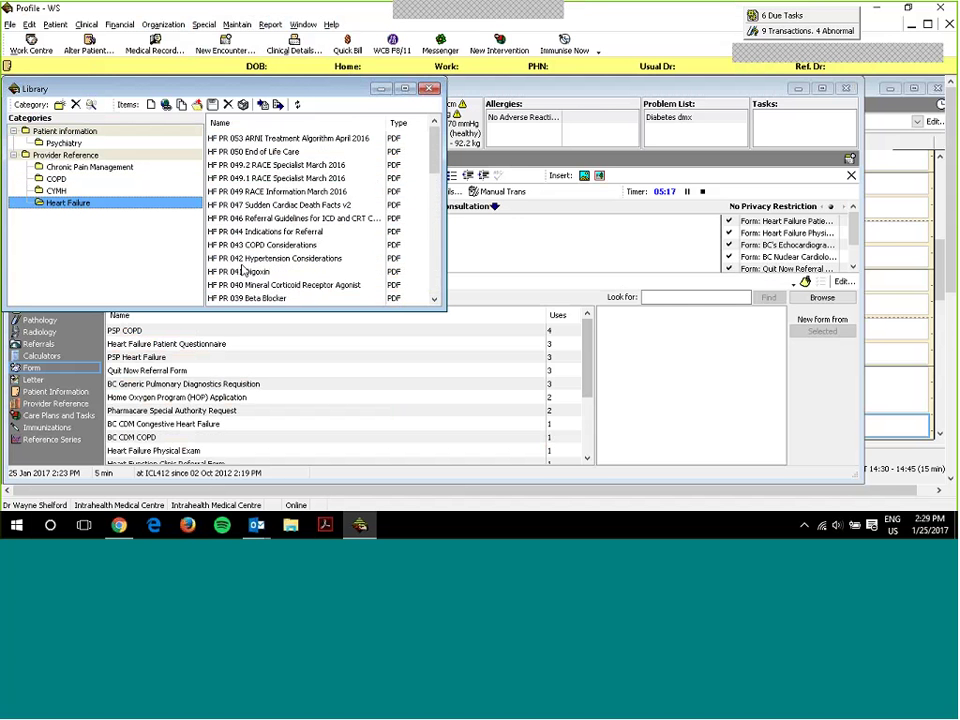
scroll(243, 270, "down", 10)
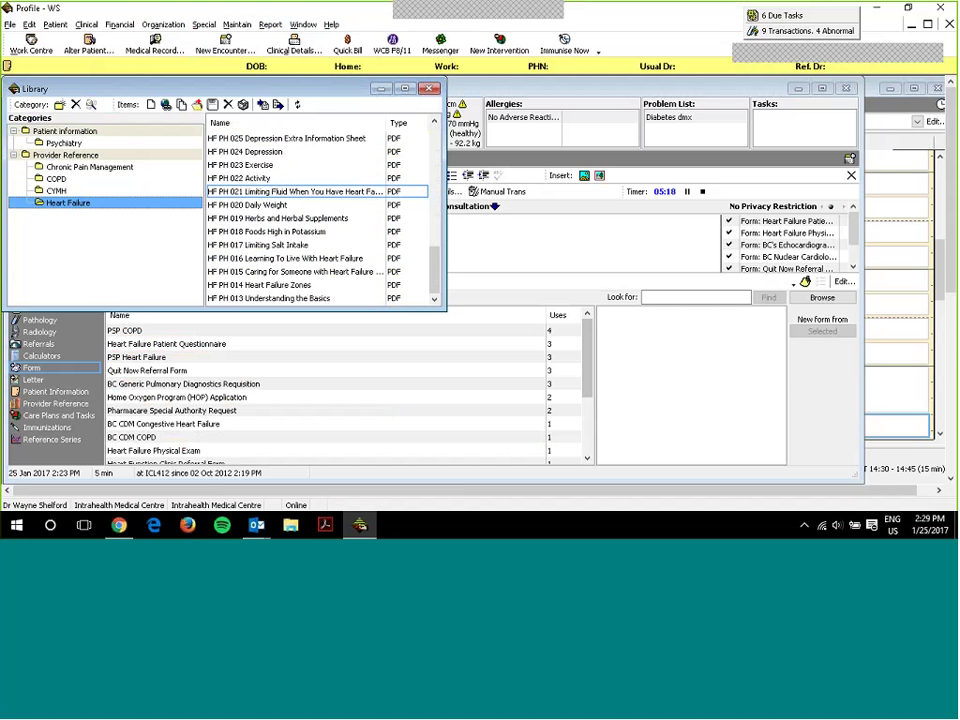
left_click(425, 92)
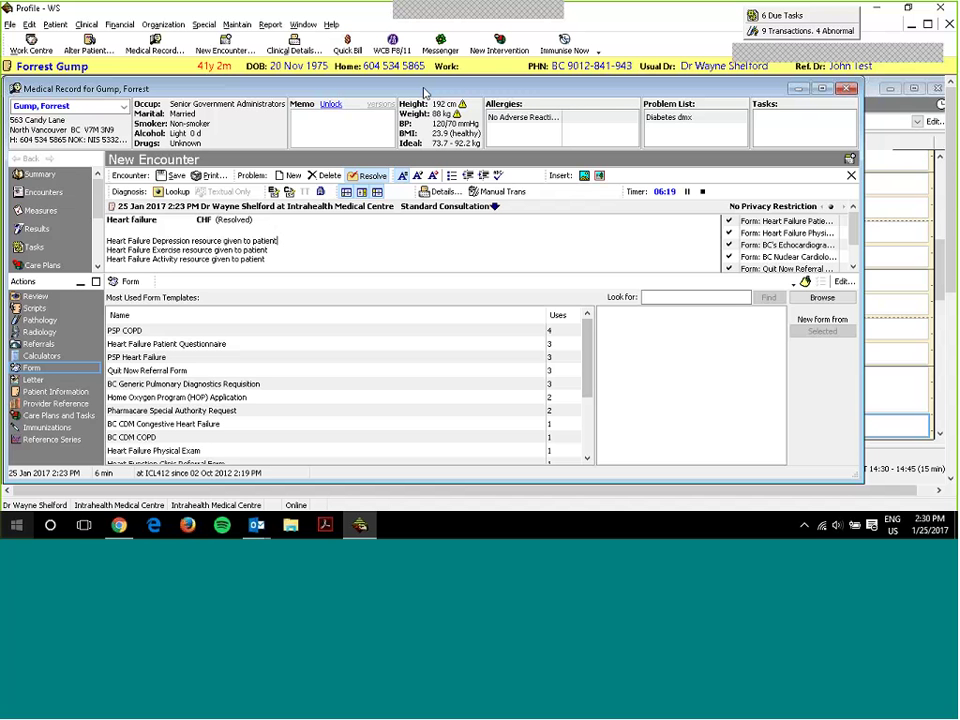
- Open the Home Oxygen Program (HOP) Application, shift it left, and click into its date and O2 Flow Rate fields
double_click(165, 398)
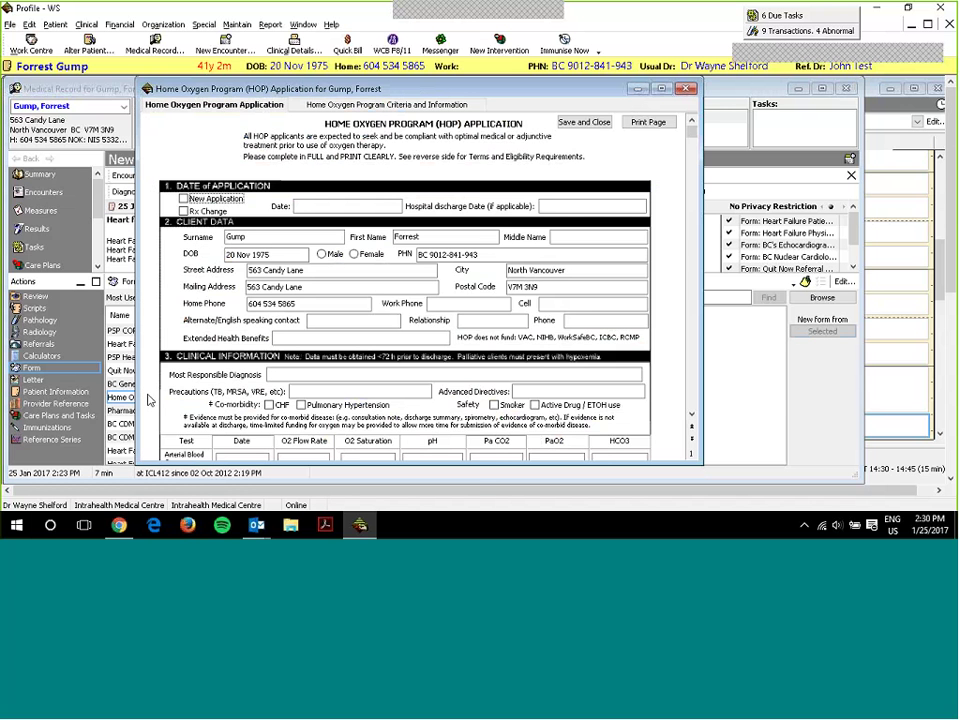
left_click_drag(455, 92, 385, 101)
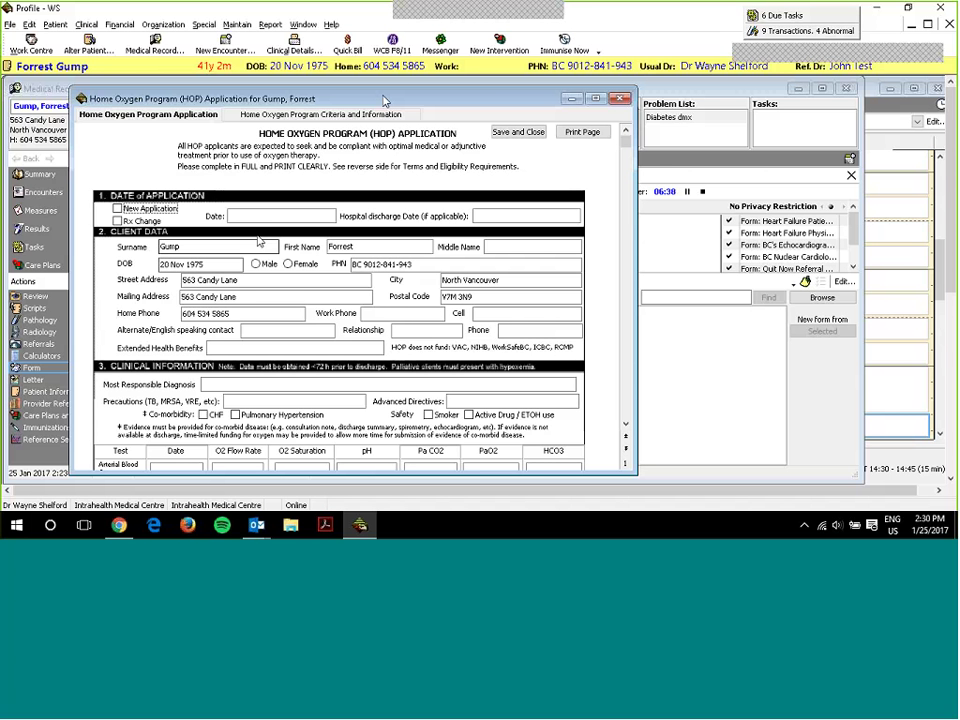
left_click(295, 217)
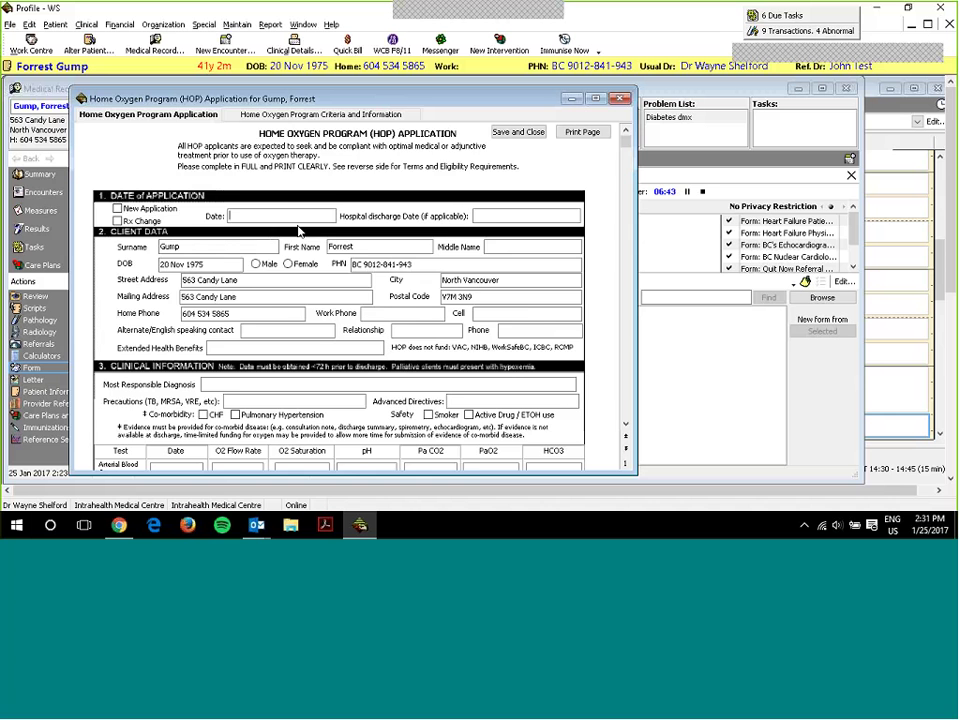
scroll(297, 225, "down", 3)
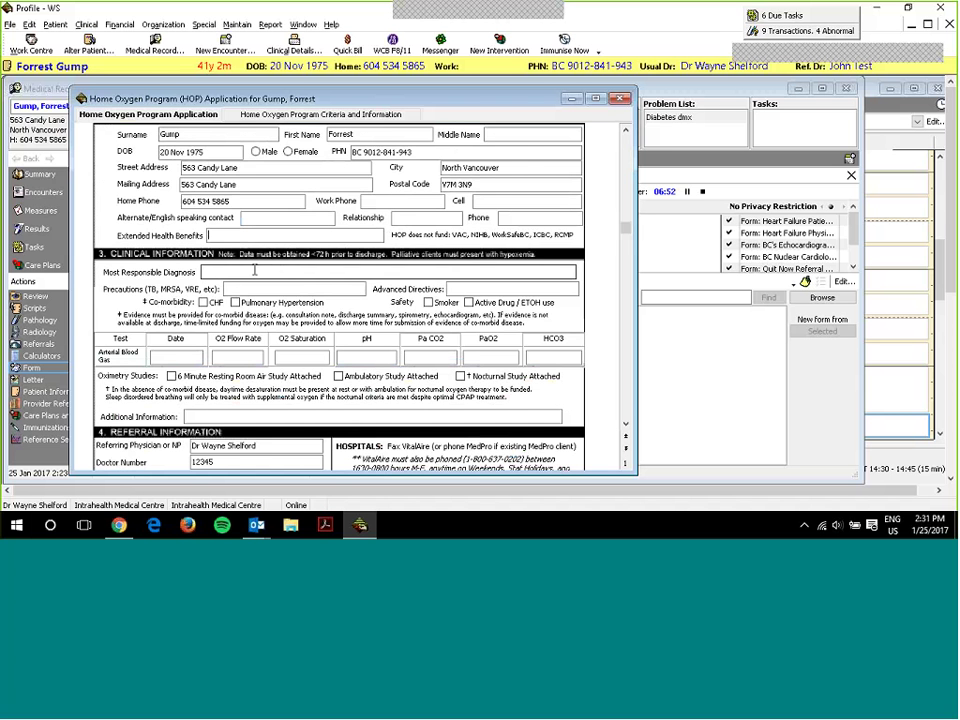
scroll(255, 270, "down", 5)
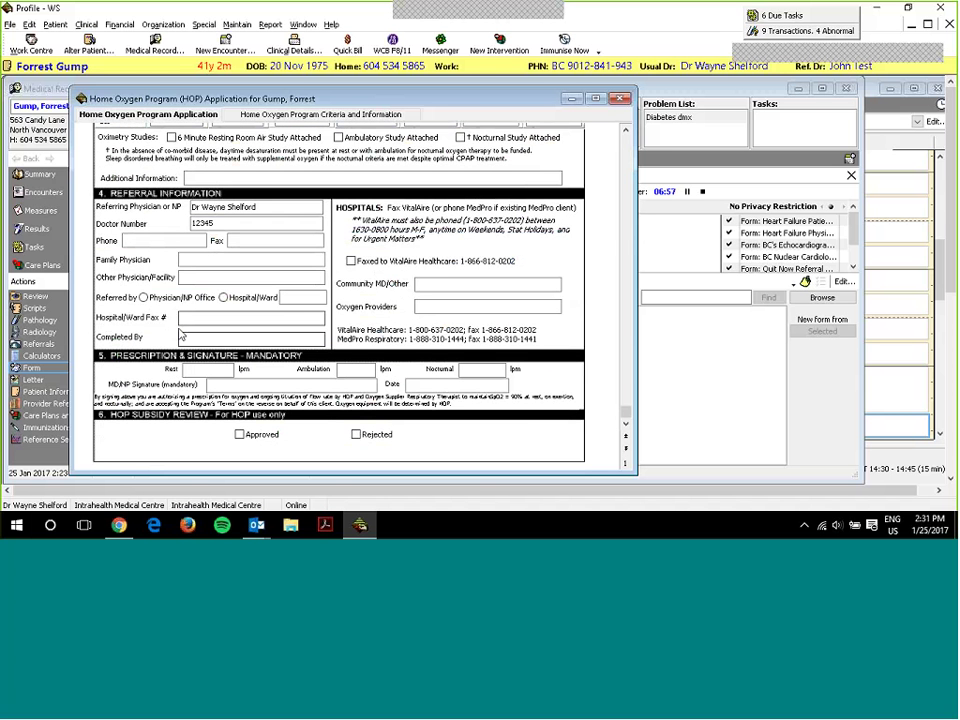
scroll(175, 315, "up", 4)
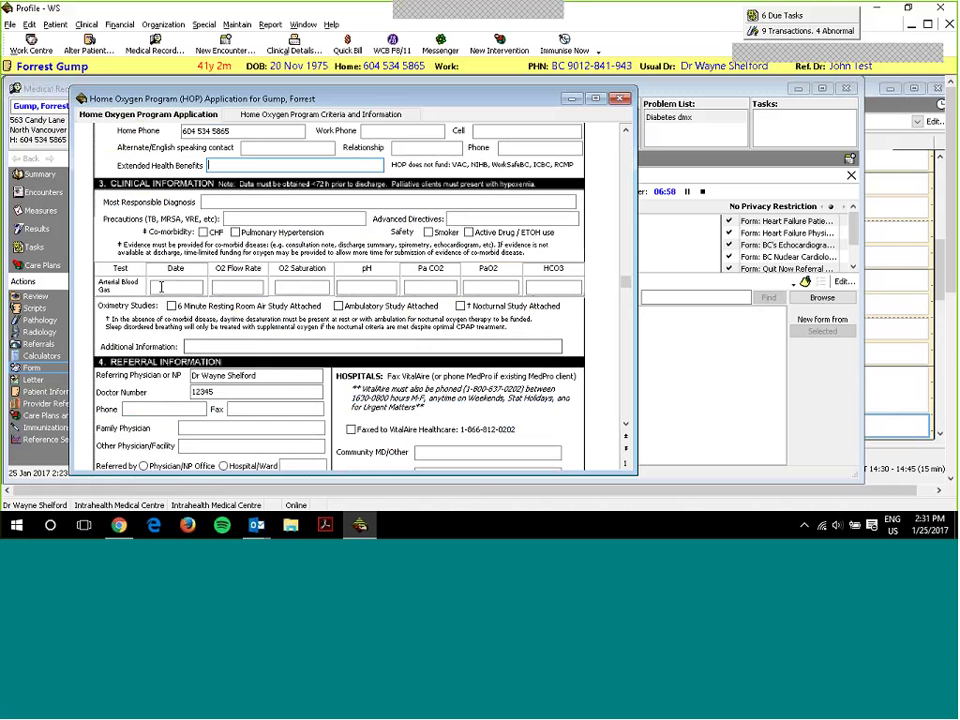
left_click(241, 286)
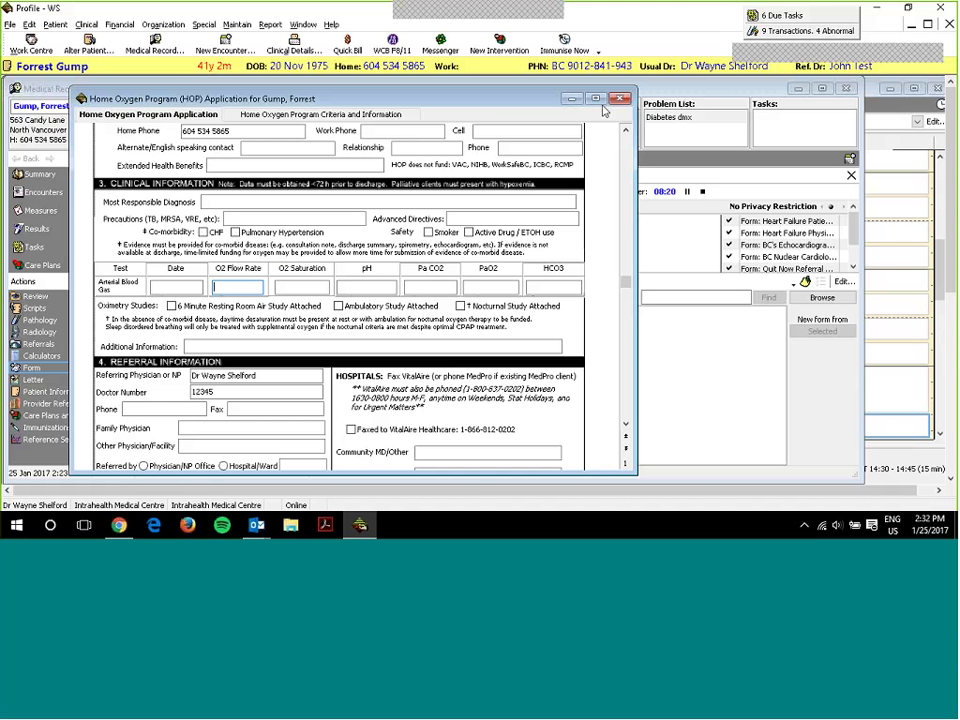
- Scroll up to the HOP form's Date of Application and prefilled Client Data sections
scroll(403, 232, "up", 5)
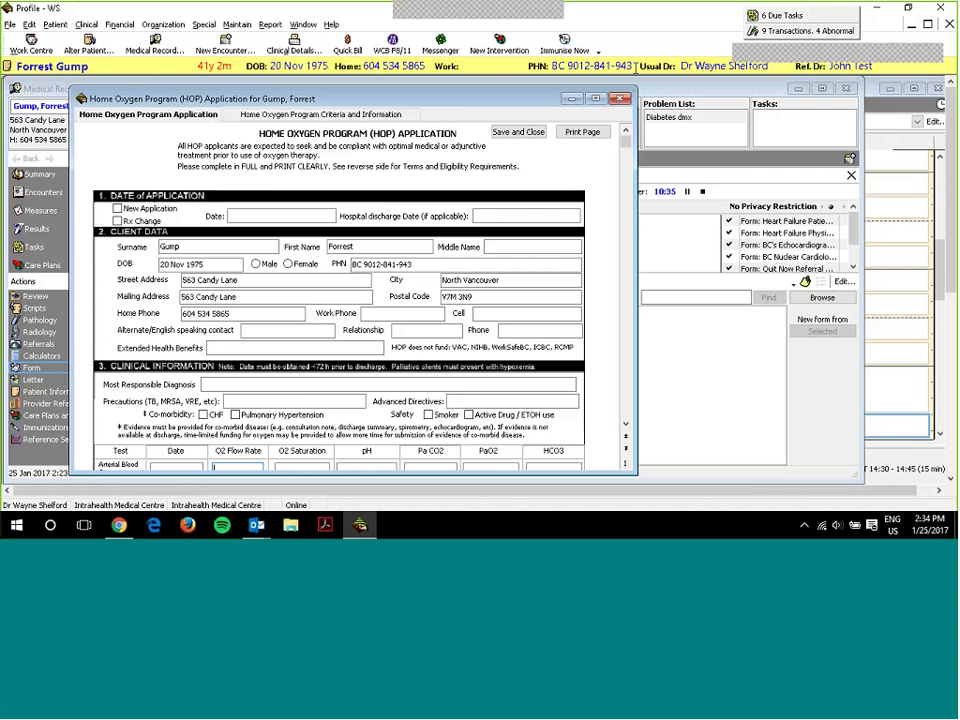
- Close the finished Home Oxygen Program application window
left_click(621, 99)
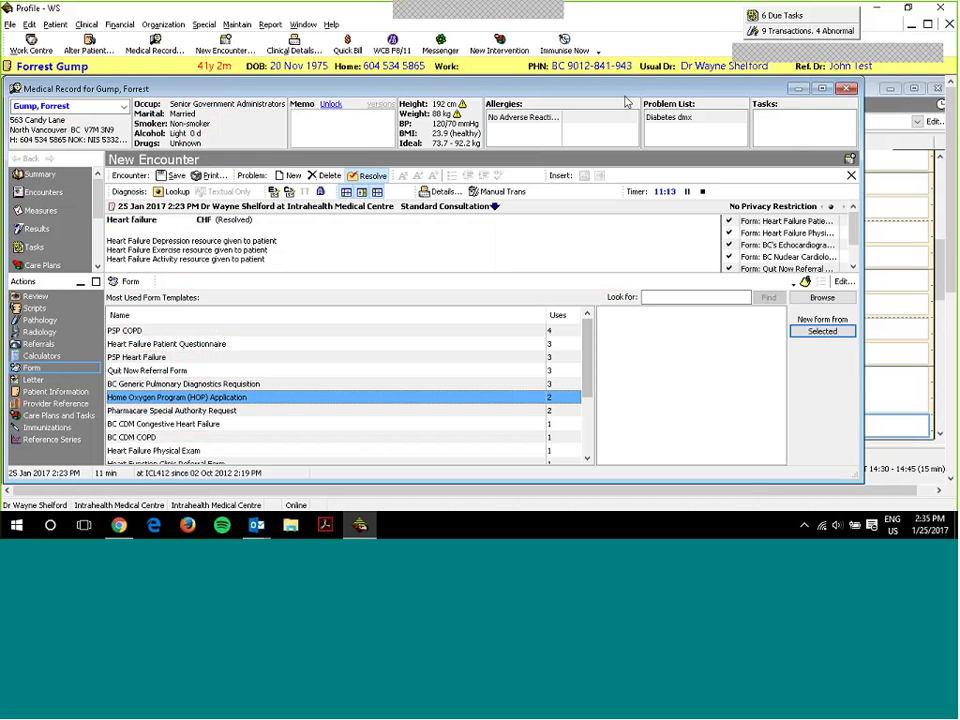
left_click(237, 25)
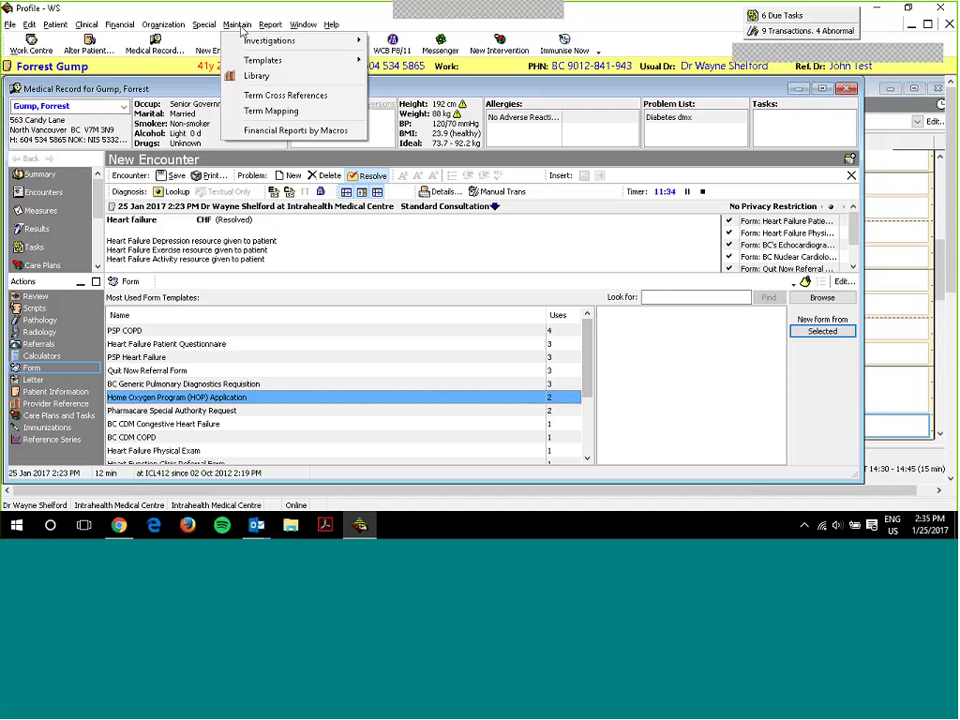
mouse_move(300, 24)
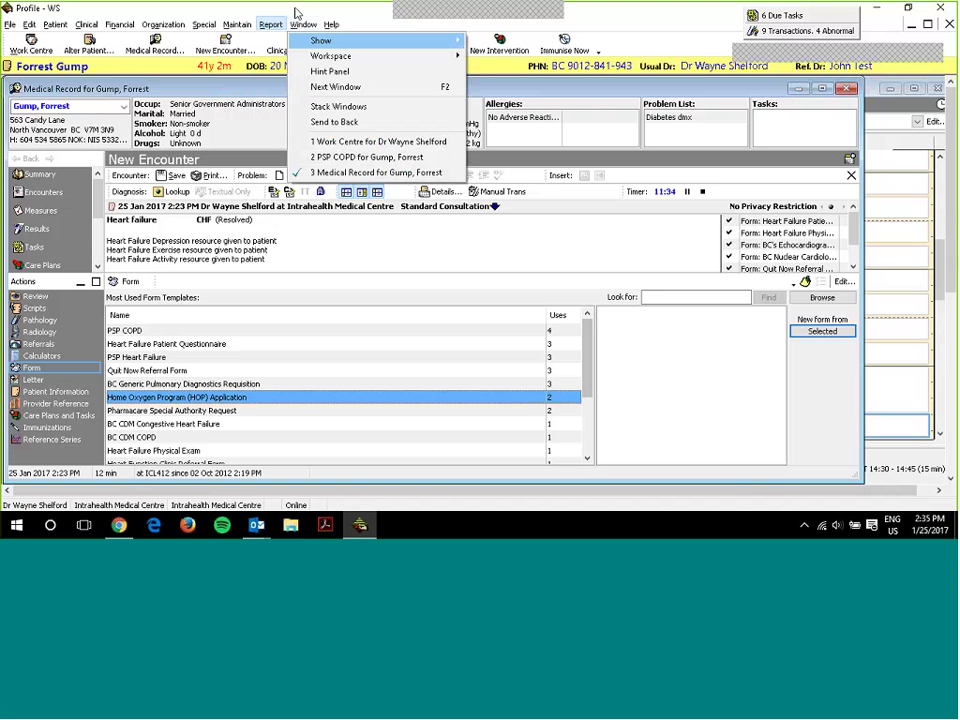
left_click(303, 24)
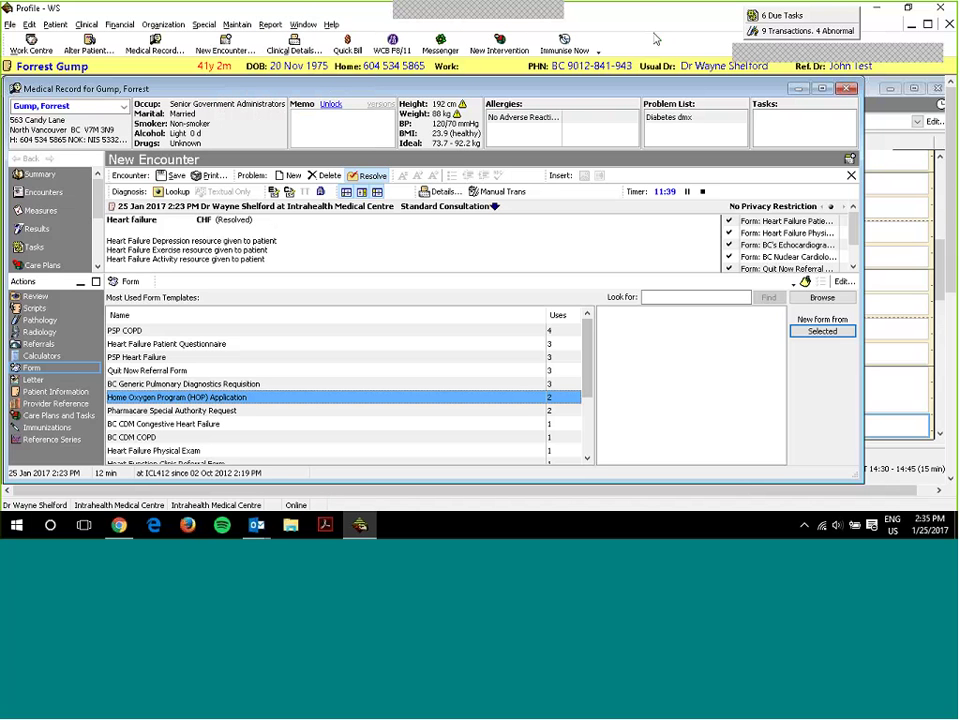